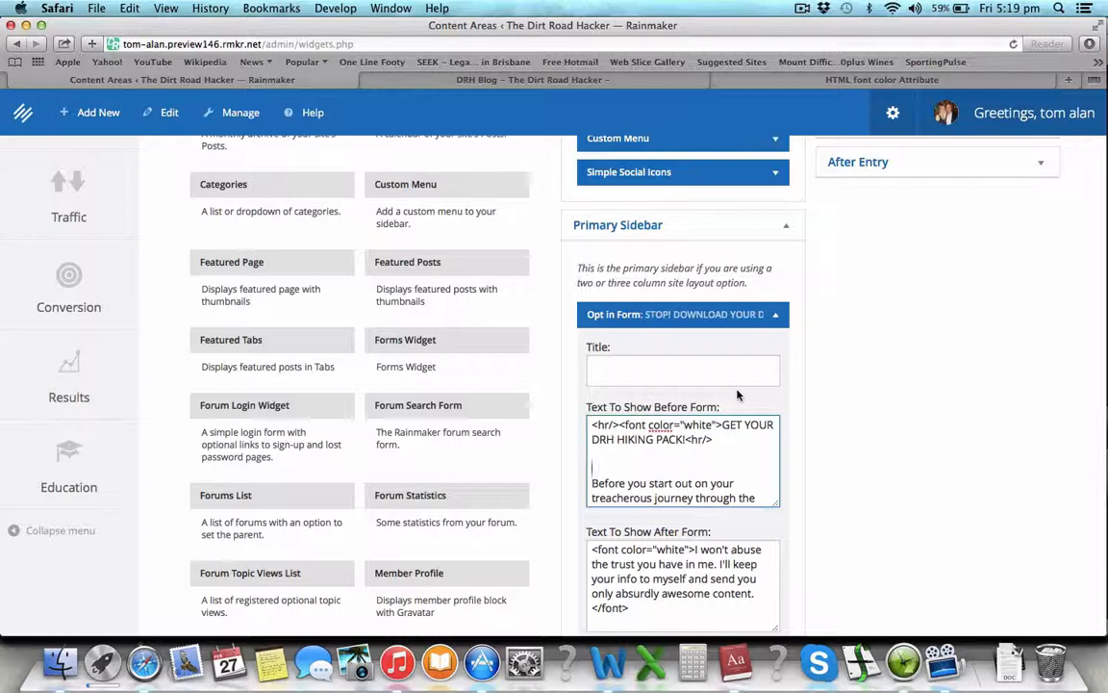
Step: Open a new Safari tab next to the Rainmaker widgets page
{"action": "key", "text": "super+t"}
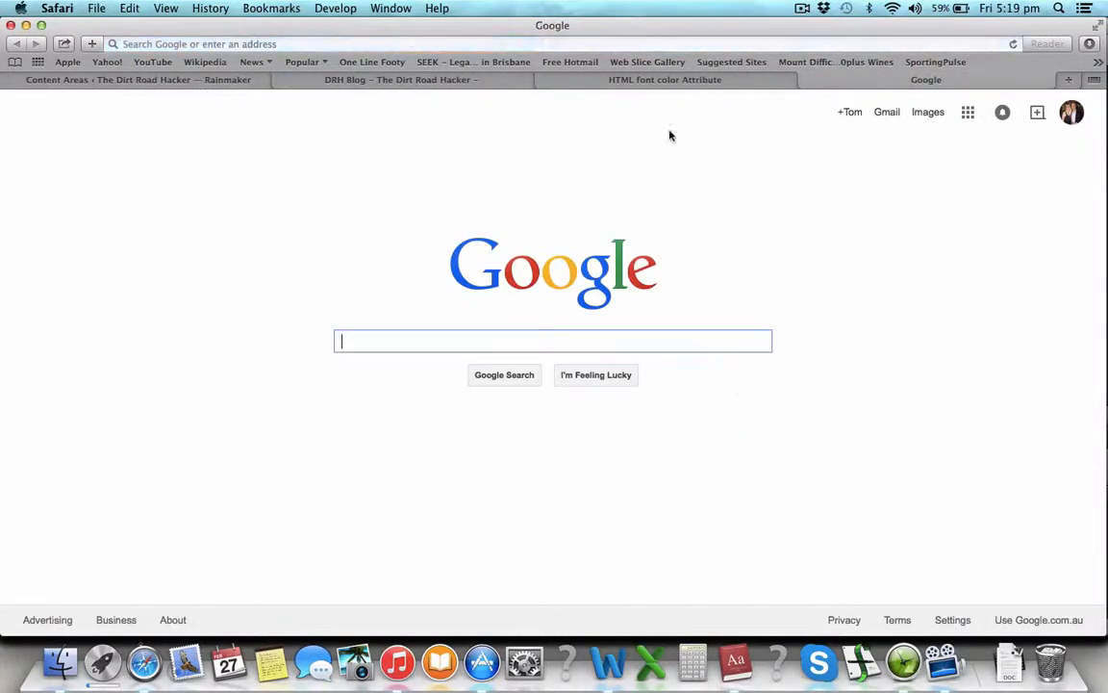
Step: Go to photobucket.com by typing 'pho' and accepting the autocomplete
{"action": "left_click", "coordinate": [670, 43]}
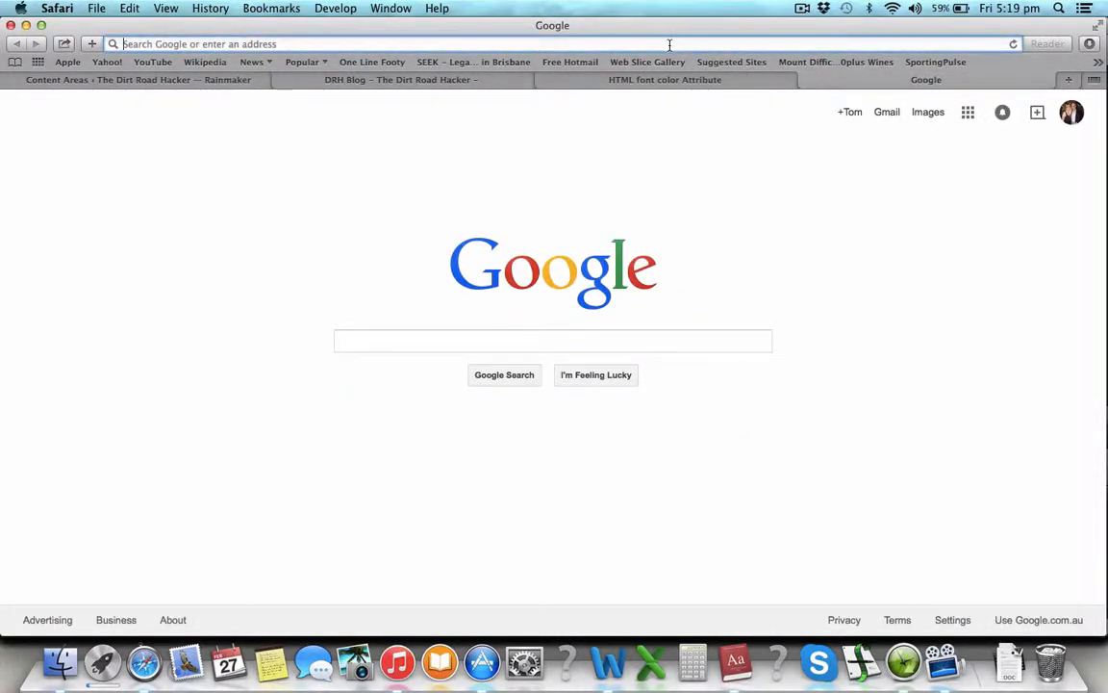
{"action": "type", "text": "pho"}
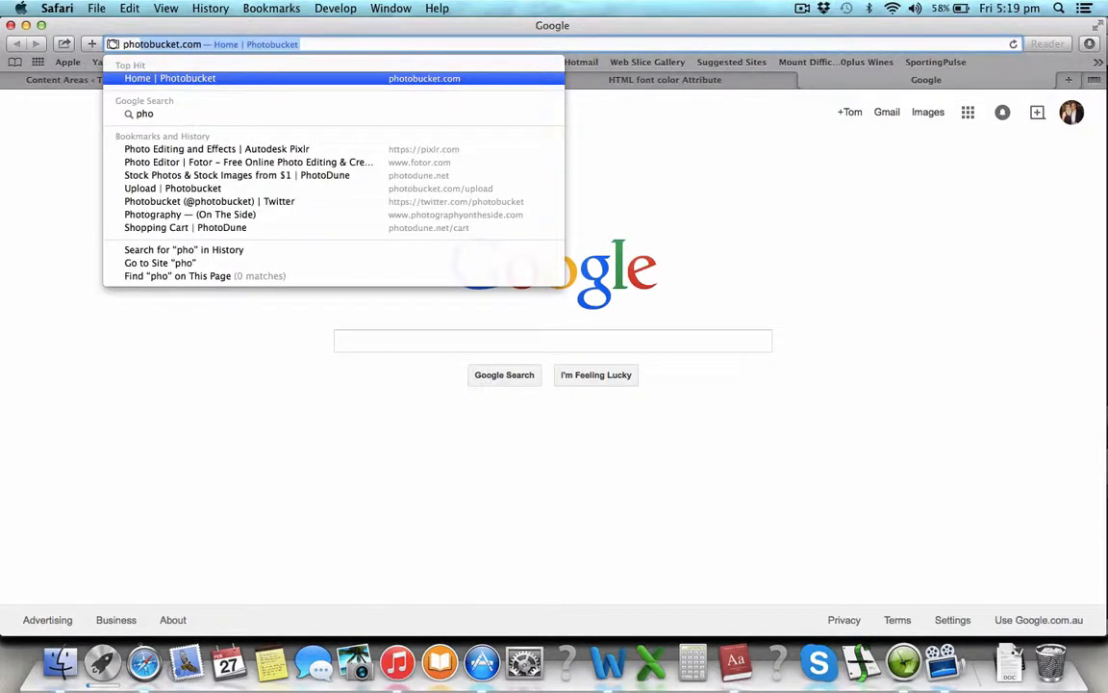
{"action": "key", "text": "Return"}
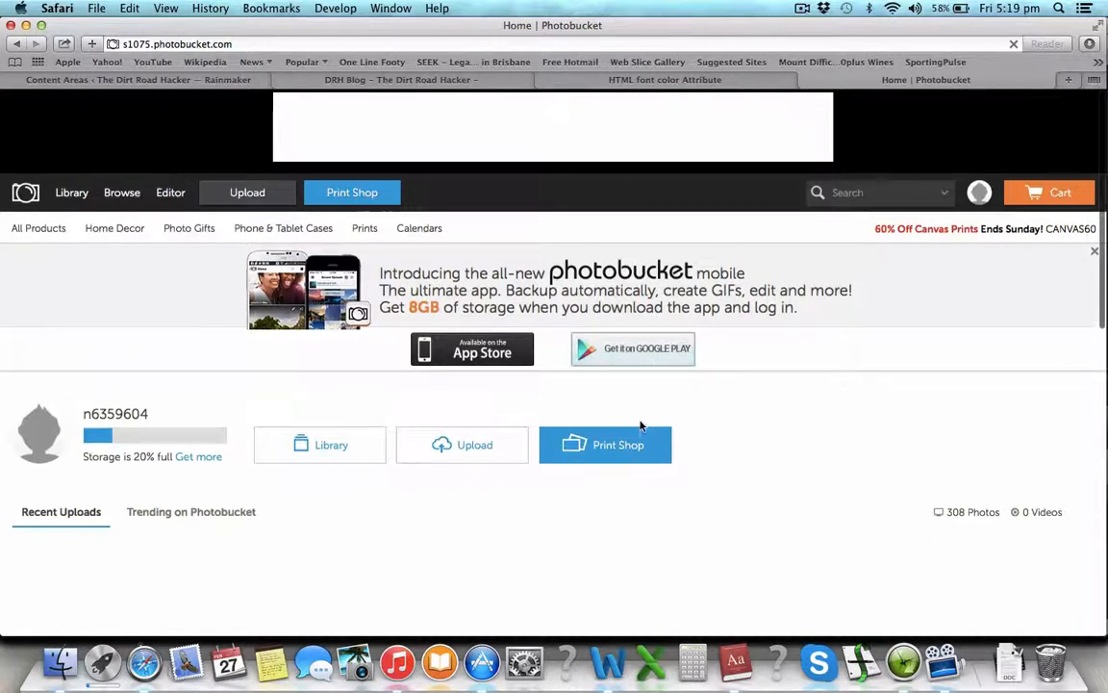
Step: Open the DRH2 album and bring up the gear menu on its STOP sign photo
{"action": "scroll", "coordinate": [638, 425], "scroll_direction": "down", "scroll_amount": 1}
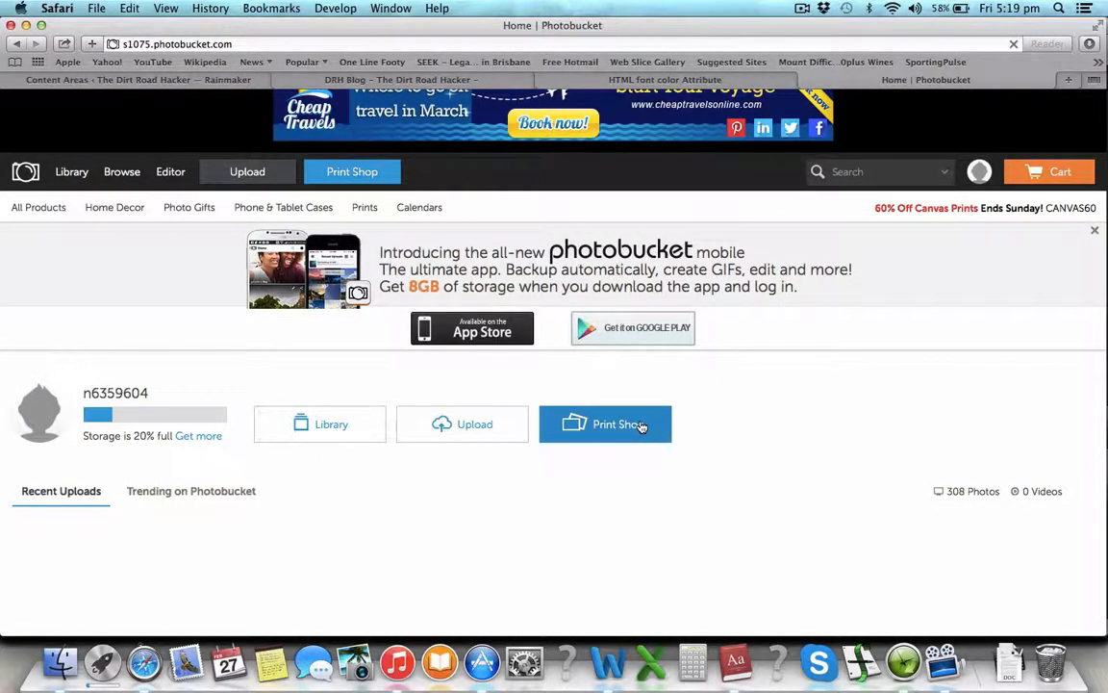
{"action": "scroll", "coordinate": [446, 347], "scroll_direction": "down", "scroll_amount": 2}
{"action": "scroll", "coordinate": [397, 346], "scroll_direction": "up", "scroll_amount": 3}
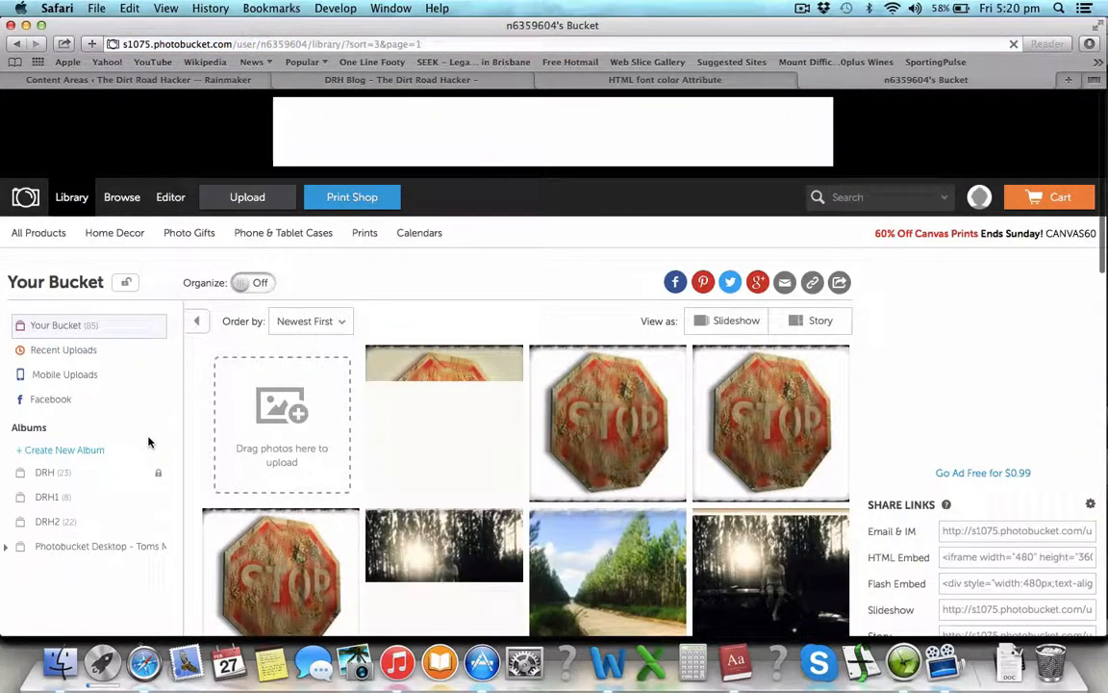
{"action": "left_click", "coordinate": [50, 523]}
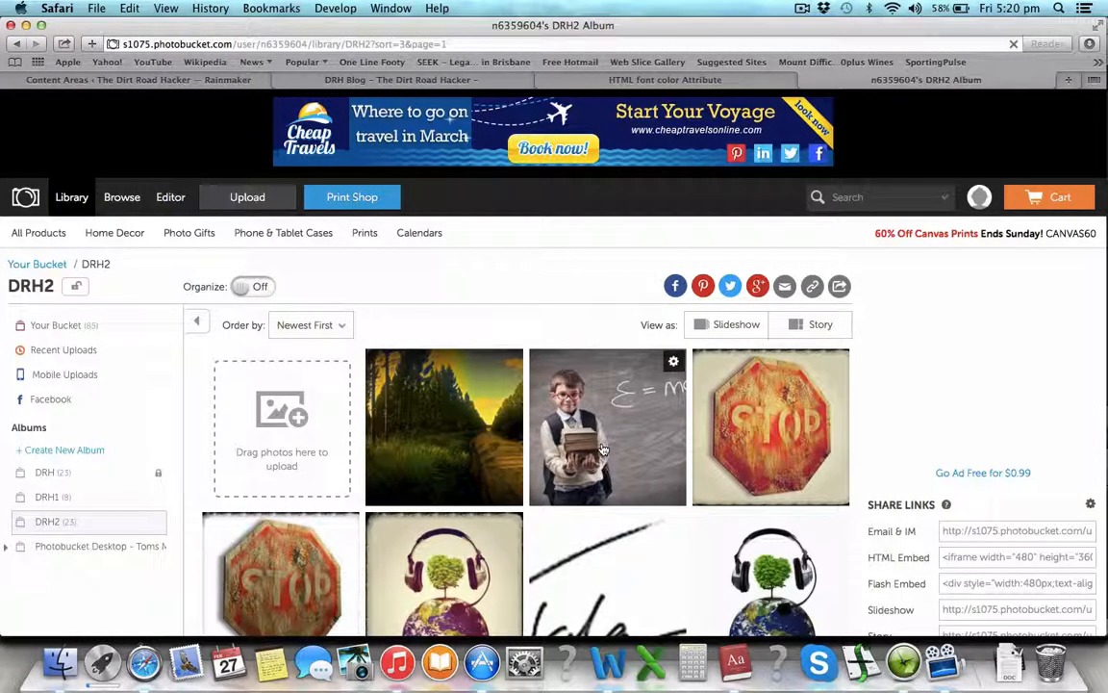
{"action": "scroll", "coordinate": [660, 395], "scroll_direction": "down", "scroll_amount": 5}
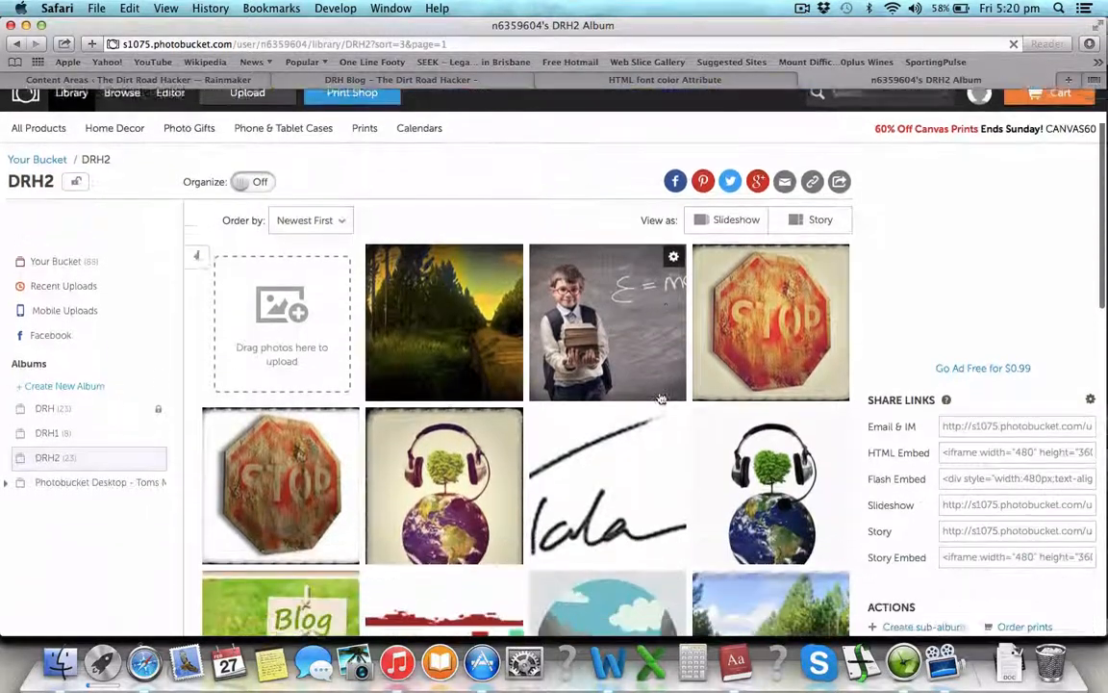
{"action": "scroll", "coordinate": [660, 395], "scroll_direction": "up", "scroll_amount": 4}
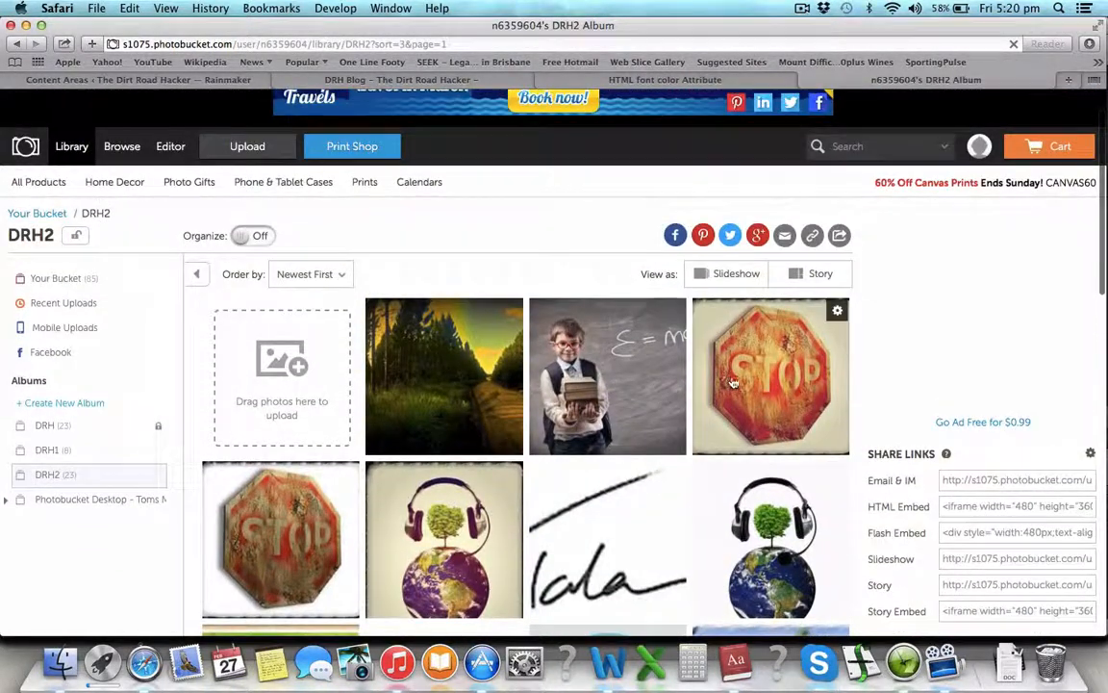
{"action": "scroll", "coordinate": [747, 382], "scroll_direction": "down", "scroll_amount": 8}
{"action": "scroll", "coordinate": [747, 382], "scroll_direction": "up", "scroll_amount": 6}
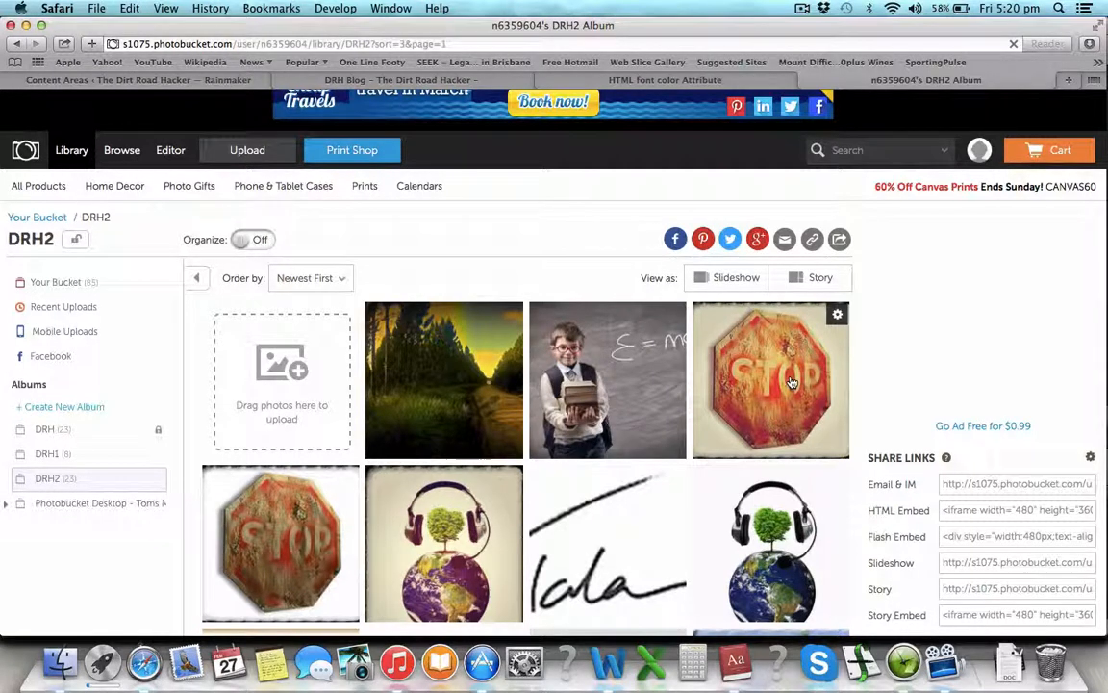
{"action": "left_click", "coordinate": [838, 315]}
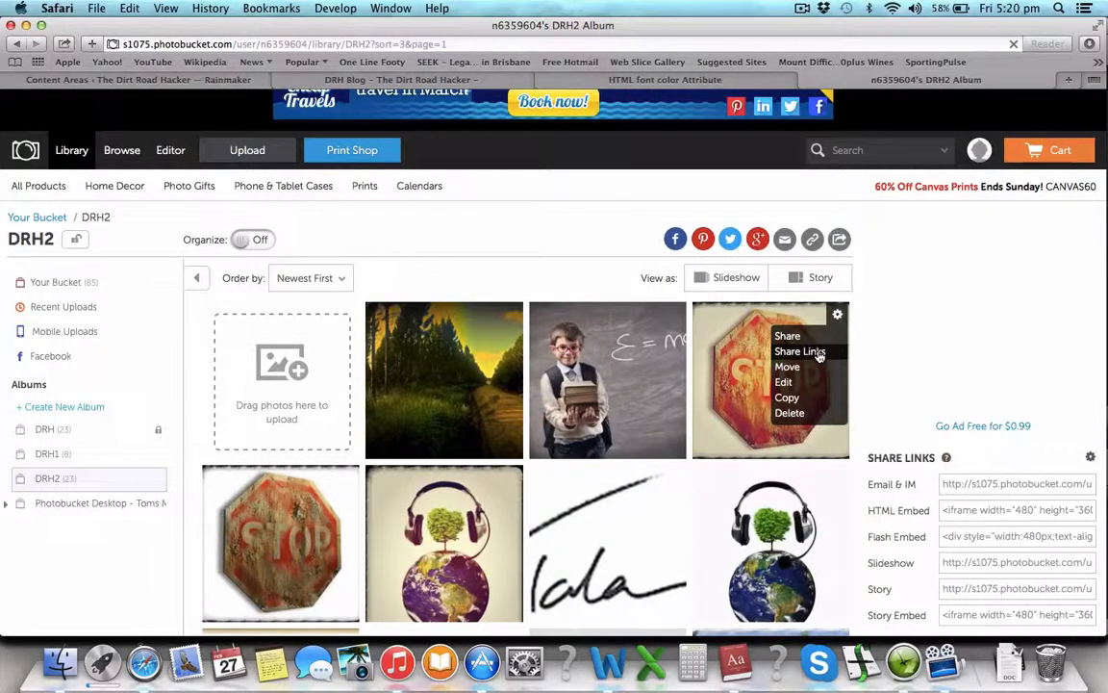
Step: Copy the STOP photo's HTML share code and switch back to the Rainmaker widgets tab
{"action": "left_click", "coordinate": [817, 353]}
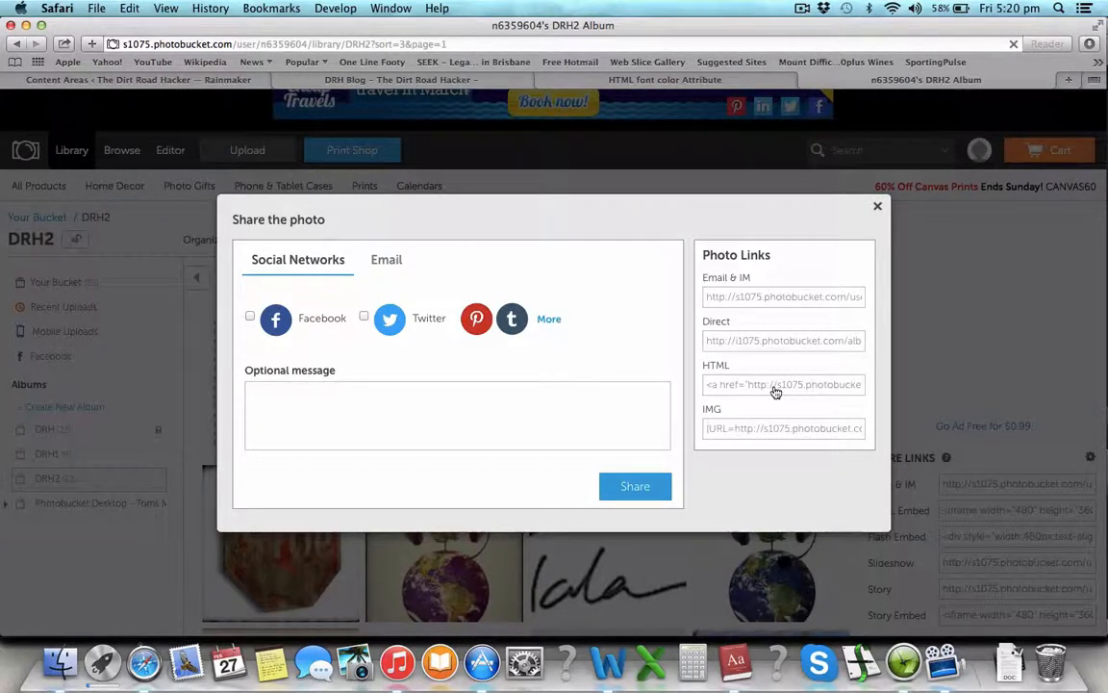
{"action": "left_click", "coordinate": [775, 385]}
{"action": "left_click", "coordinate": [196, 78]}
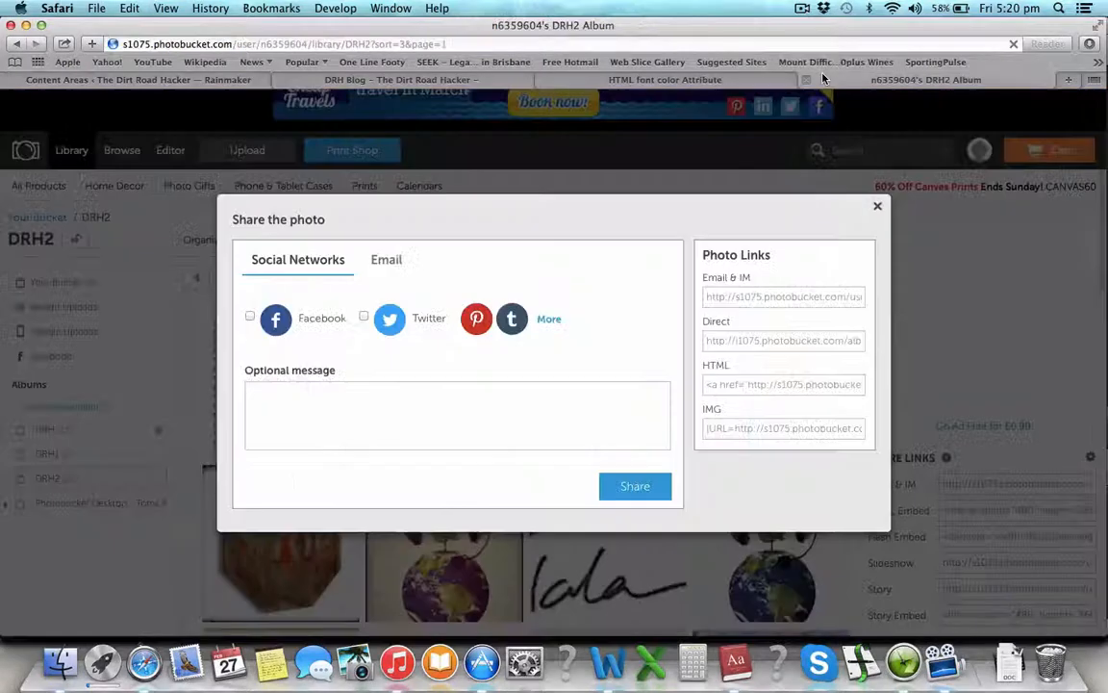
{"action": "left_click", "coordinate": [894, 79]}
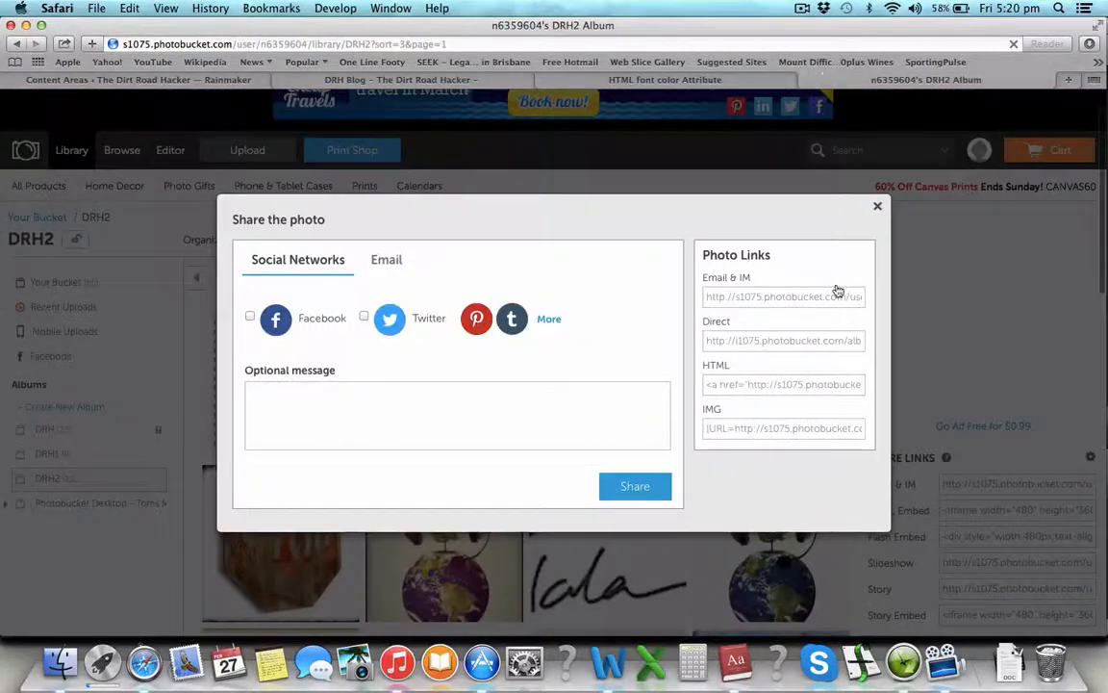
{"action": "left_click", "coordinate": [792, 385]}
{"action": "left_click", "coordinate": [206, 79]}
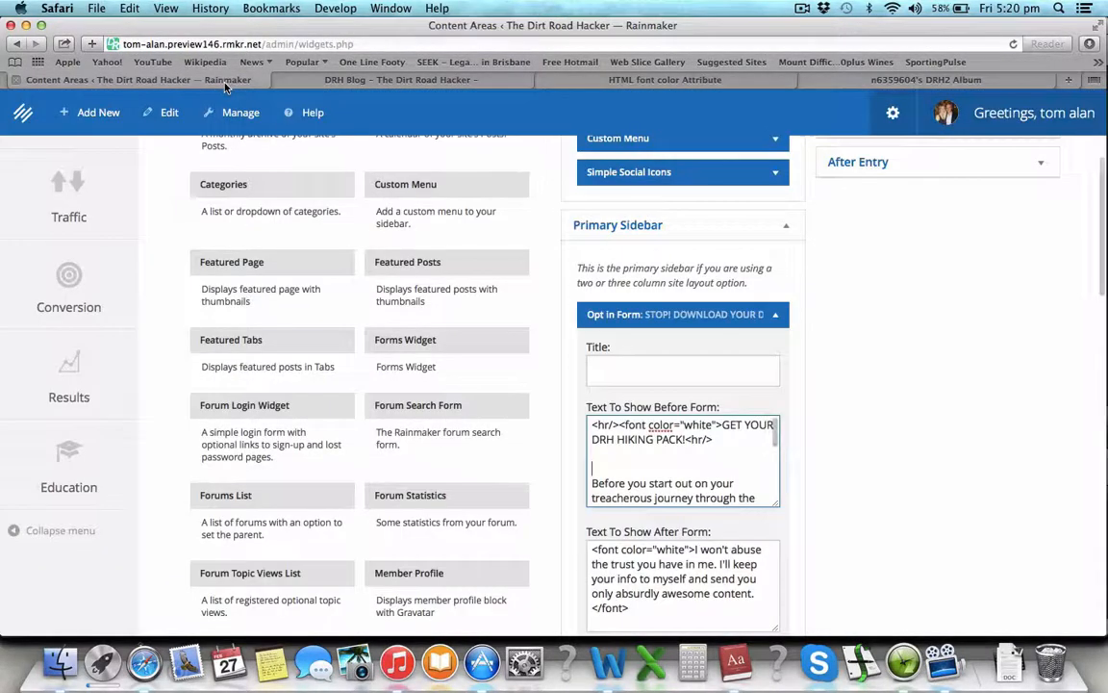
Step: Paste the STOP photo's HTML code into the Opt In Form's before-form text
{"action": "type", "text": "<a href=\"http://s1075.photobucket.com/user/n6359604/media/DRH2/Stop_zpsedysmkur.jpg.html\" target=\"_blank\"><img src=\"http://i1075.photobucket.com/albums/w426/n6359604/DRH2/Stop_zpsedysmkur.jpg\" border=\"0\" alt=\" photo Stop_zpsedysmkur.jpg\"/></a>"}
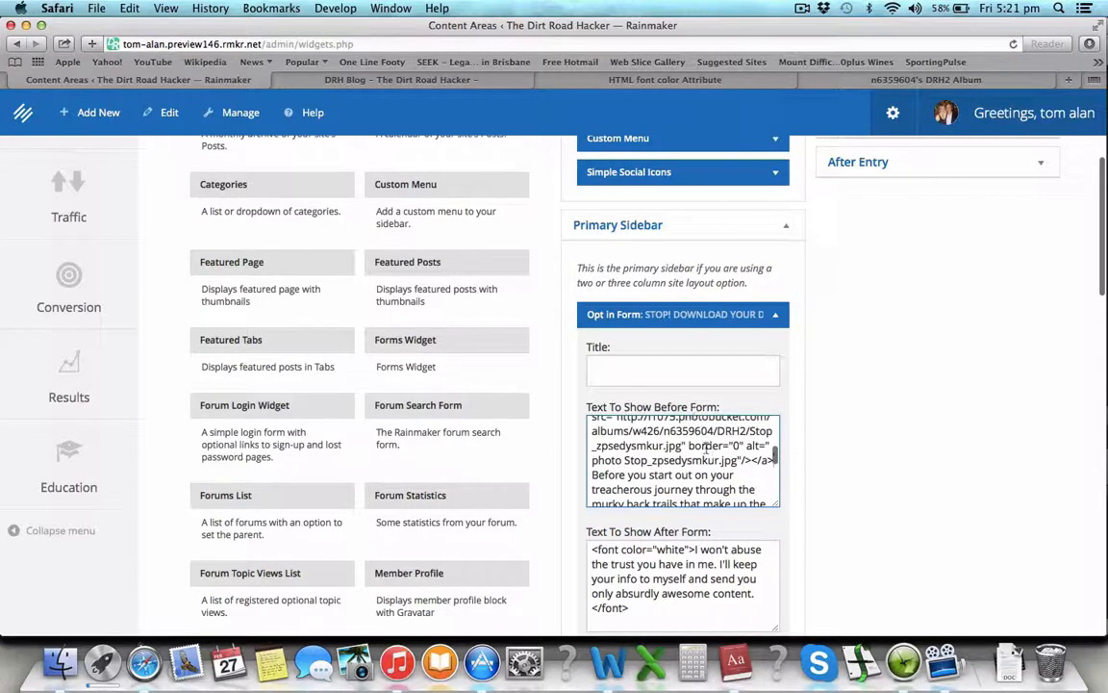
{"action": "key", "text": "Return"}
{"action": "key", "text": "Return"}
{"action": "scroll", "coordinate": [729, 452], "scroll_direction": "up", "scroll_amount": 5}
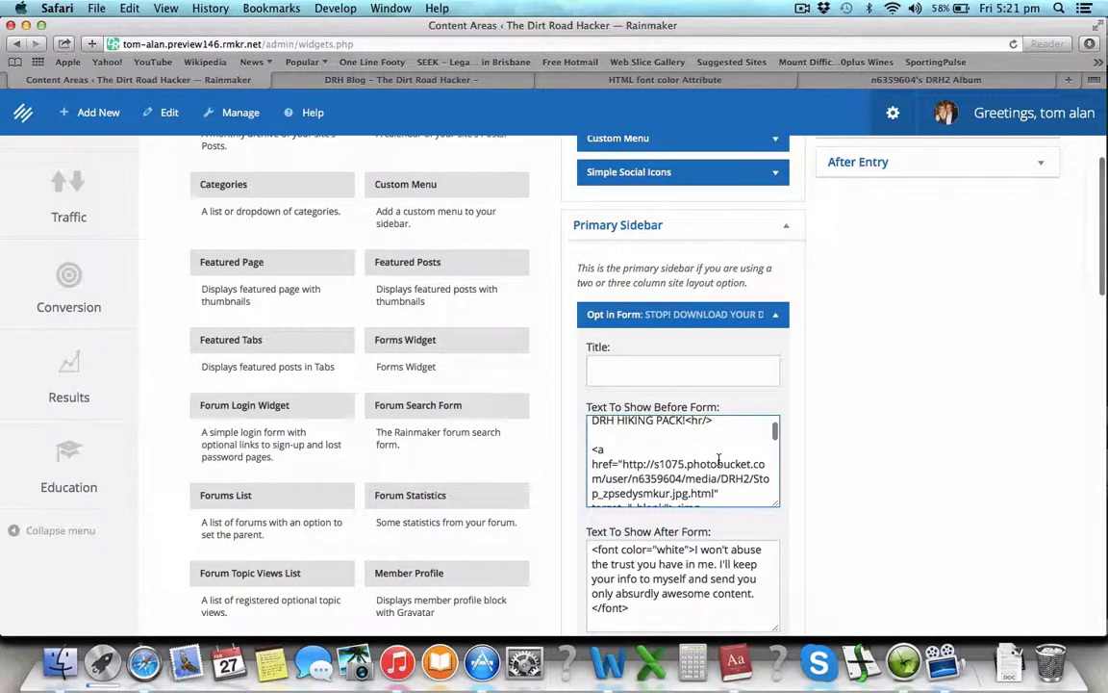
{"action": "scroll", "coordinate": [705, 464], "scroll_direction": "down", "scroll_amount": 5}
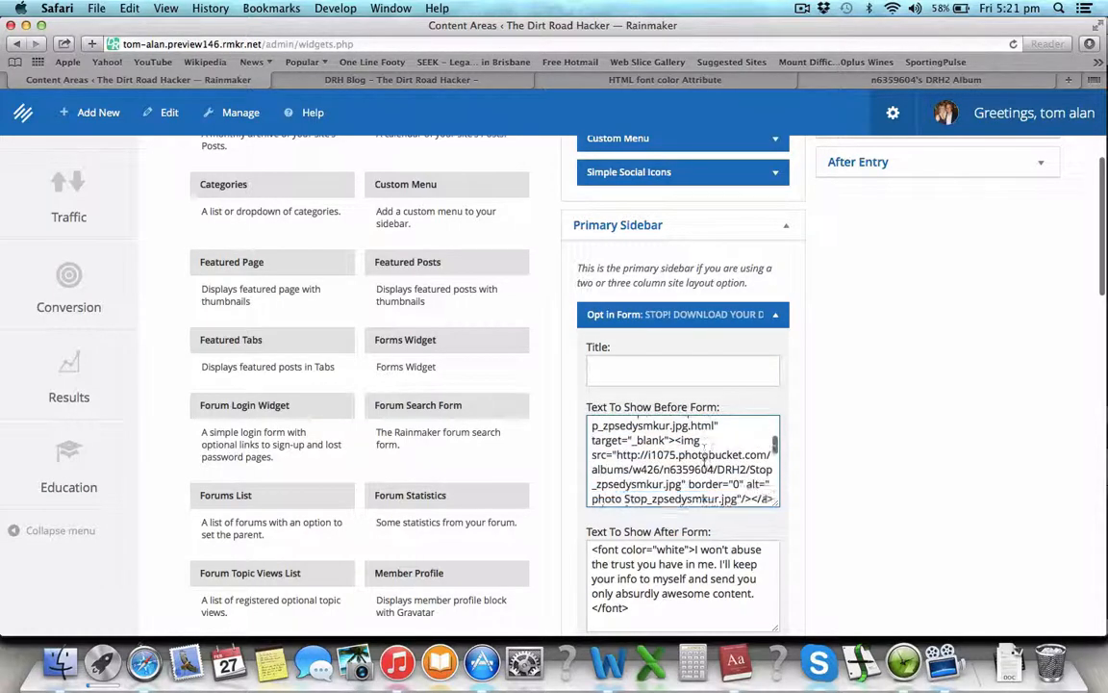
{"action": "scroll", "coordinate": [705, 465], "scroll_direction": "up", "scroll_amount": 3}
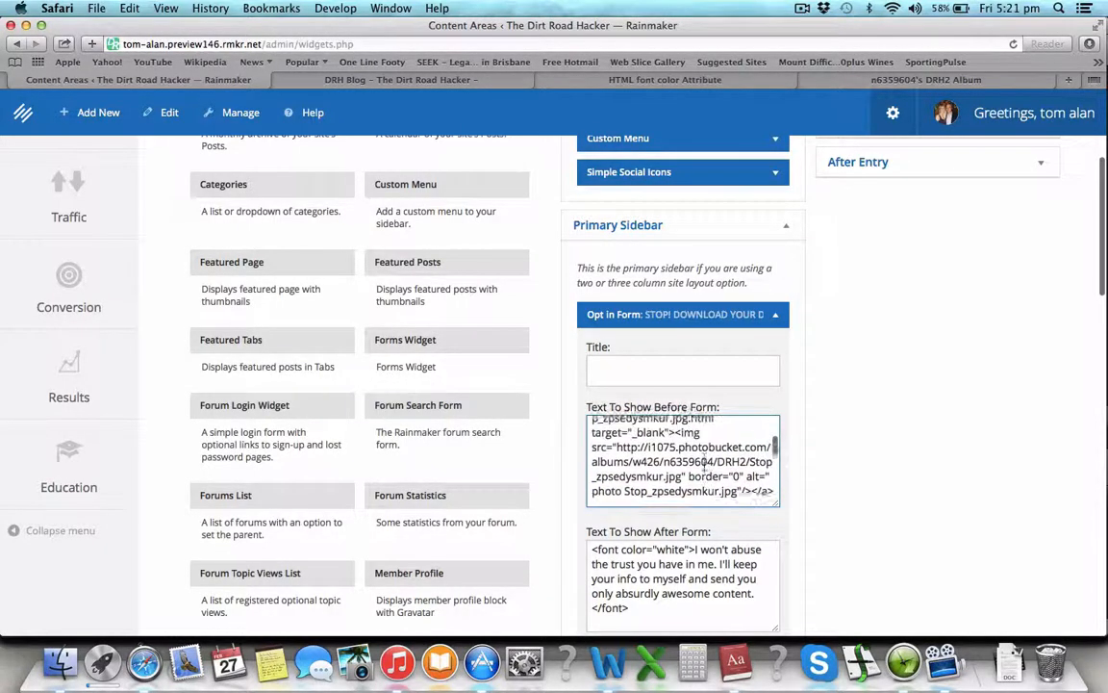
{"action": "scroll", "coordinate": [706, 464], "scroll_direction": "down", "scroll_amount": 2}
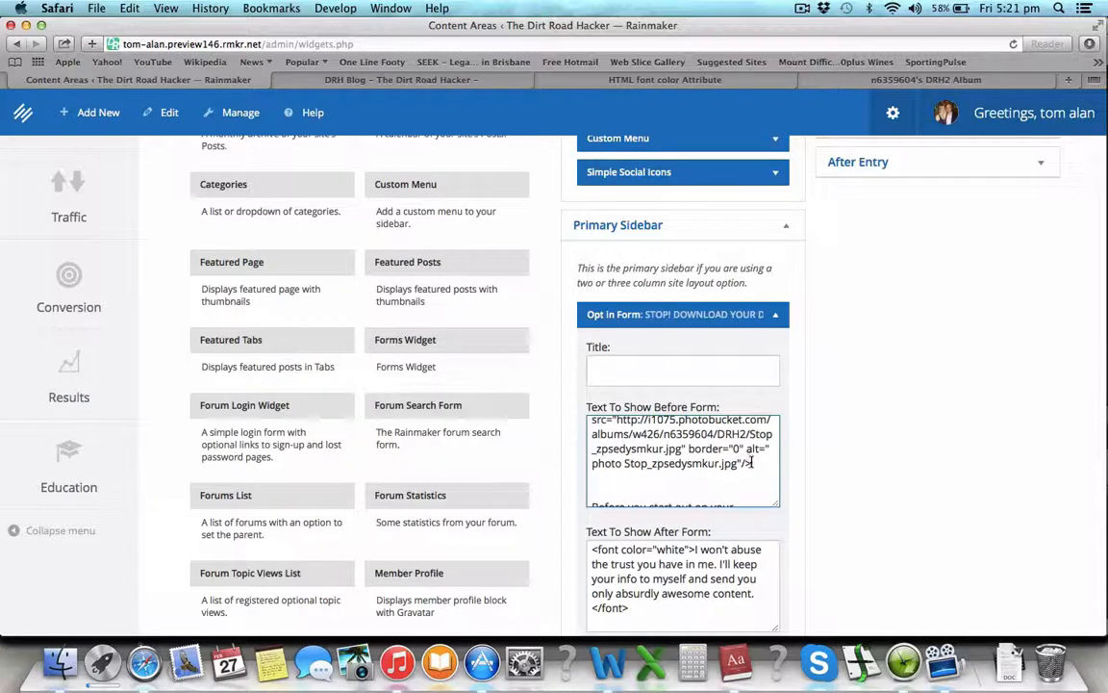
{"action": "scroll", "coordinate": [749, 463], "scroll_direction": "up", "scroll_amount": 3}
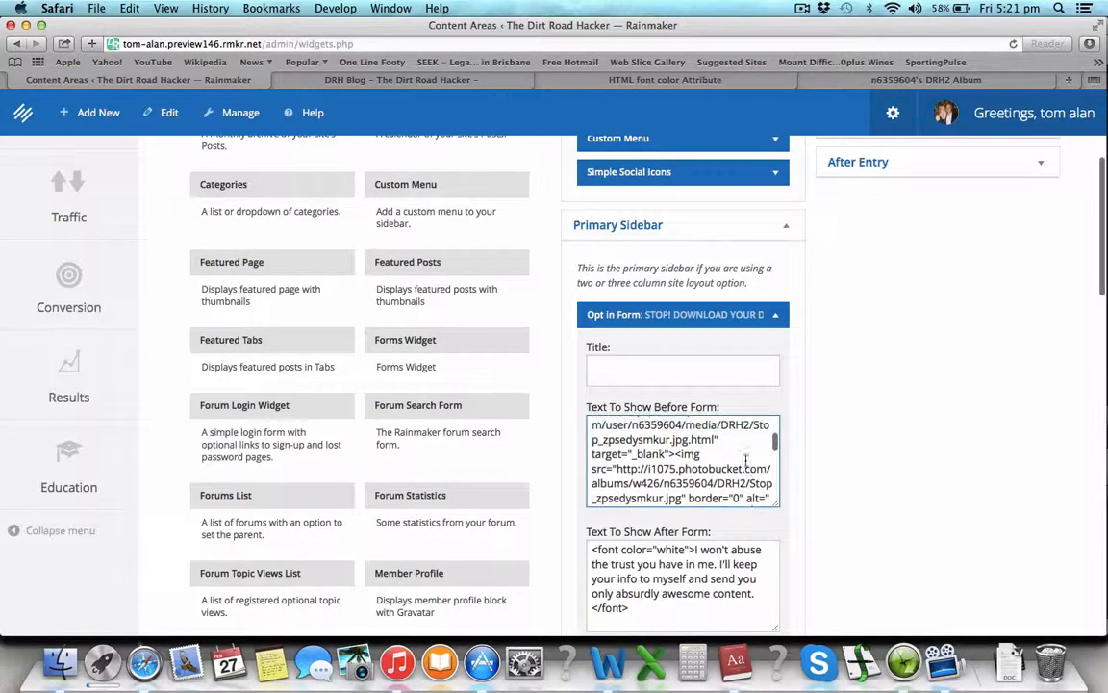
{"action": "scroll", "coordinate": [674, 453], "scroll_direction": "down", "scroll_amount": 2}
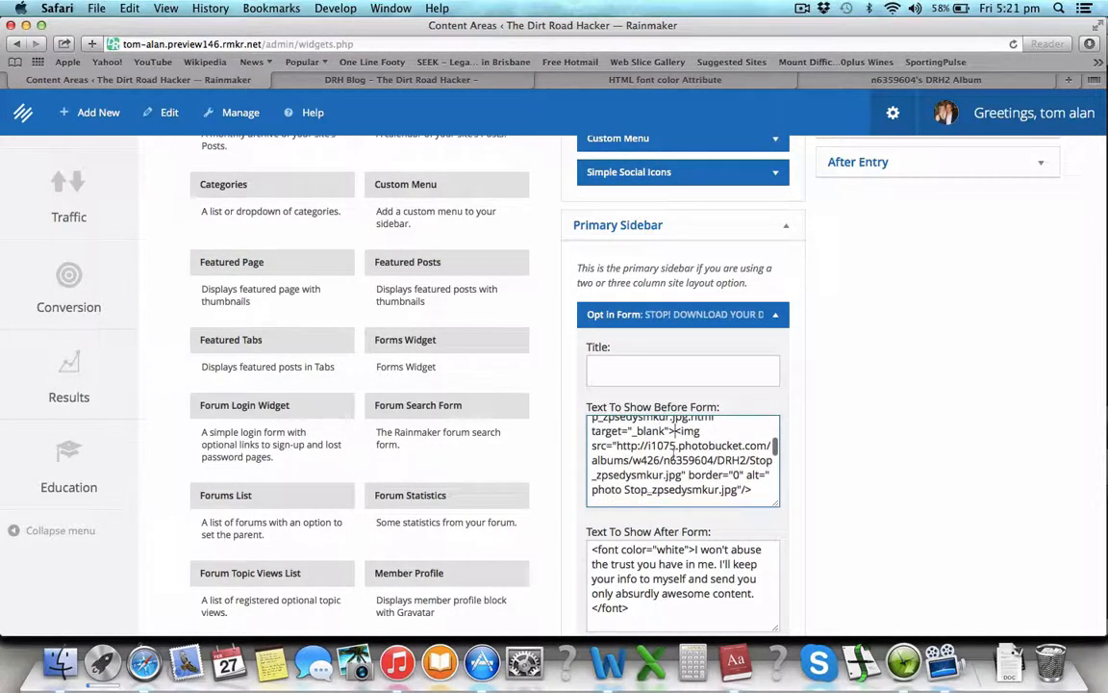
Step: Put the image tag on its own line, deleting its wrapping link tag and extra blank line
{"action": "left_click", "coordinate": [674, 431]}
{"action": "key", "text": "Return"}
{"action": "key", "text": "Return"}
{"action": "scroll", "coordinate": [660, 473], "scroll_direction": "down", "scroll_amount": 4}
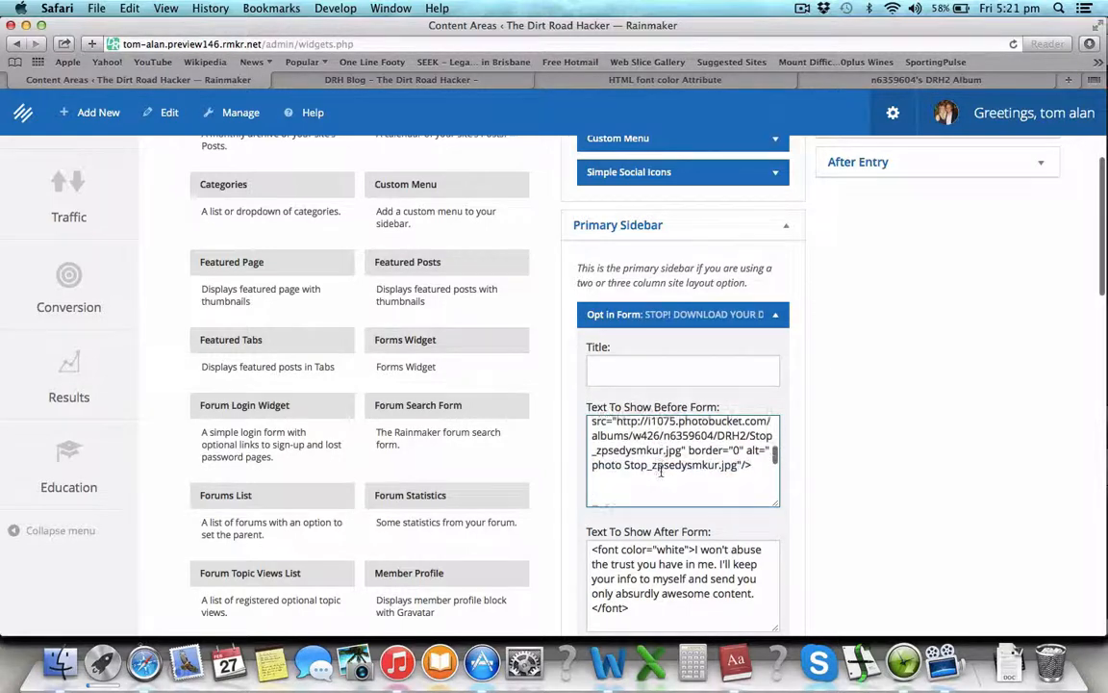
{"action": "scroll", "coordinate": [661, 472], "scroll_direction": "up", "scroll_amount": 2}
{"action": "scroll", "coordinate": [661, 472], "scroll_direction": "up", "scroll_amount": 3}
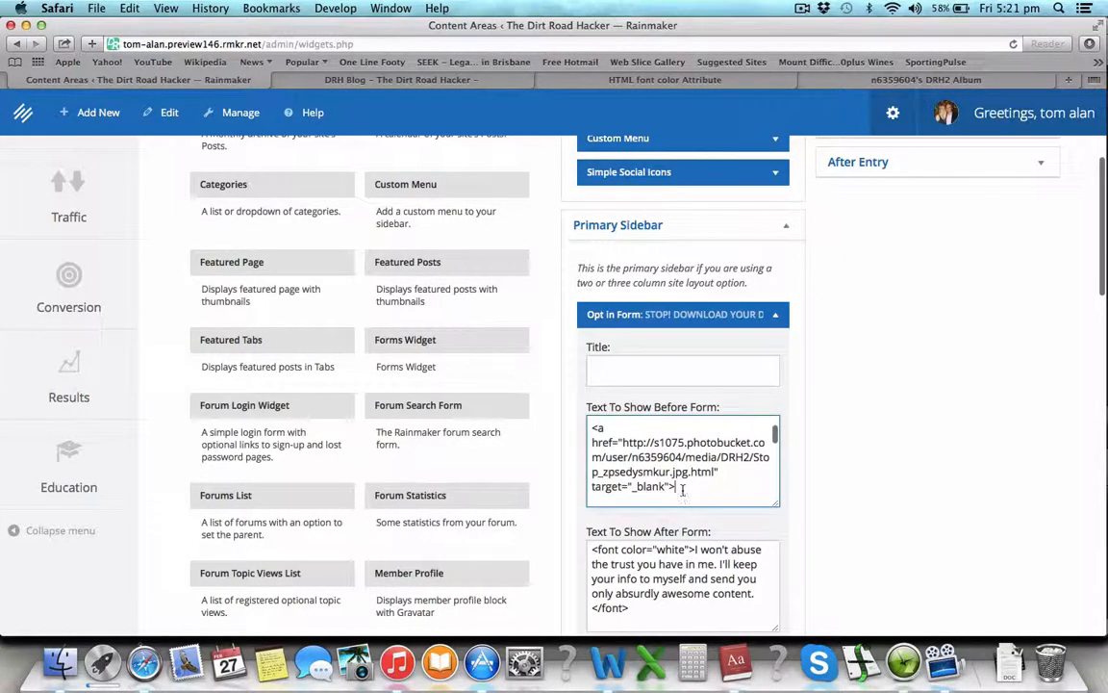
{"action": "left_click_drag", "start_coordinate": [682, 489], "coordinate": [591, 430]}
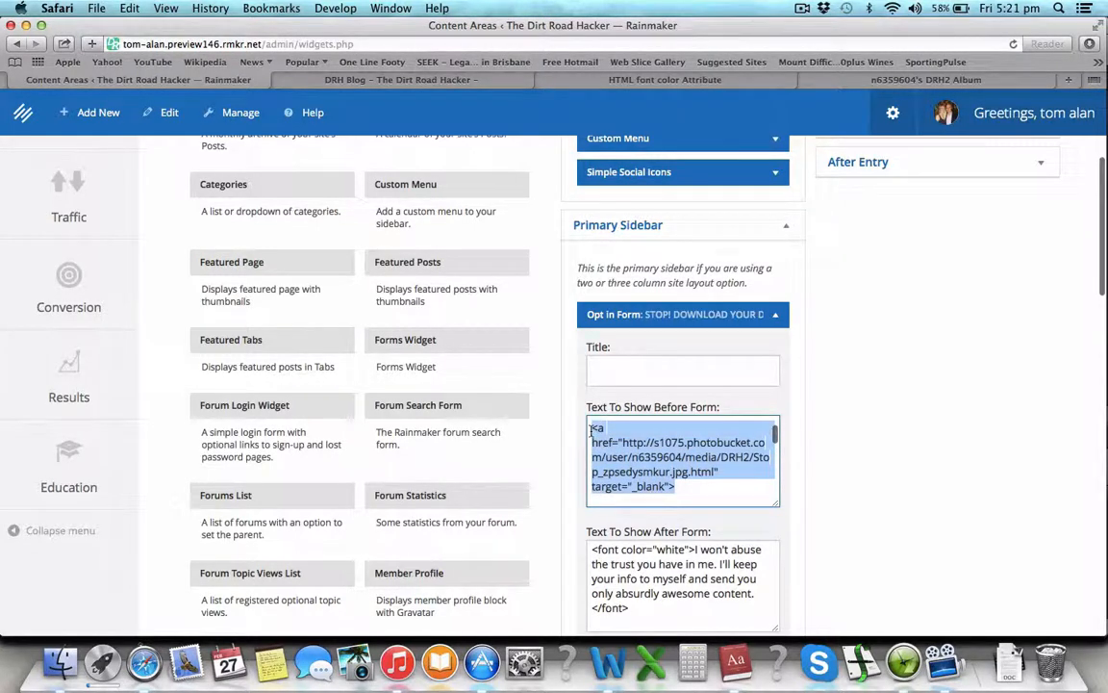
{"action": "key", "text": "BackSpace"}
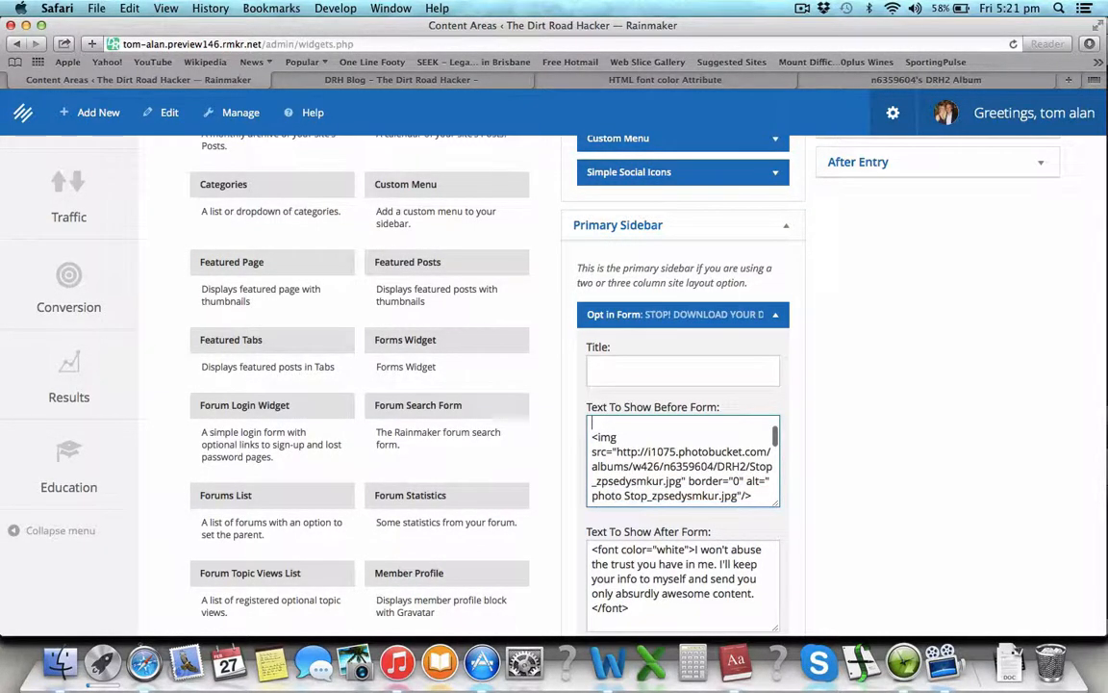
{"action": "scroll", "coordinate": [682, 462], "scroll_direction": "up", "scroll_amount": 2}
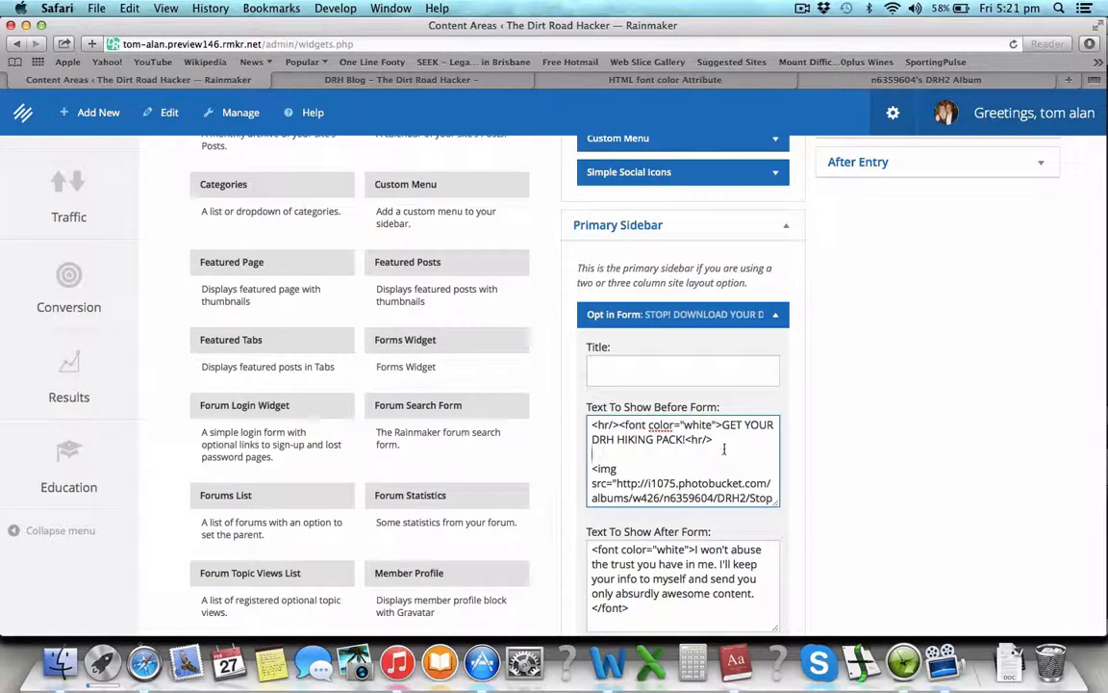
{"action": "scroll", "coordinate": [723, 448], "scroll_direction": "down", "scroll_amount": 3}
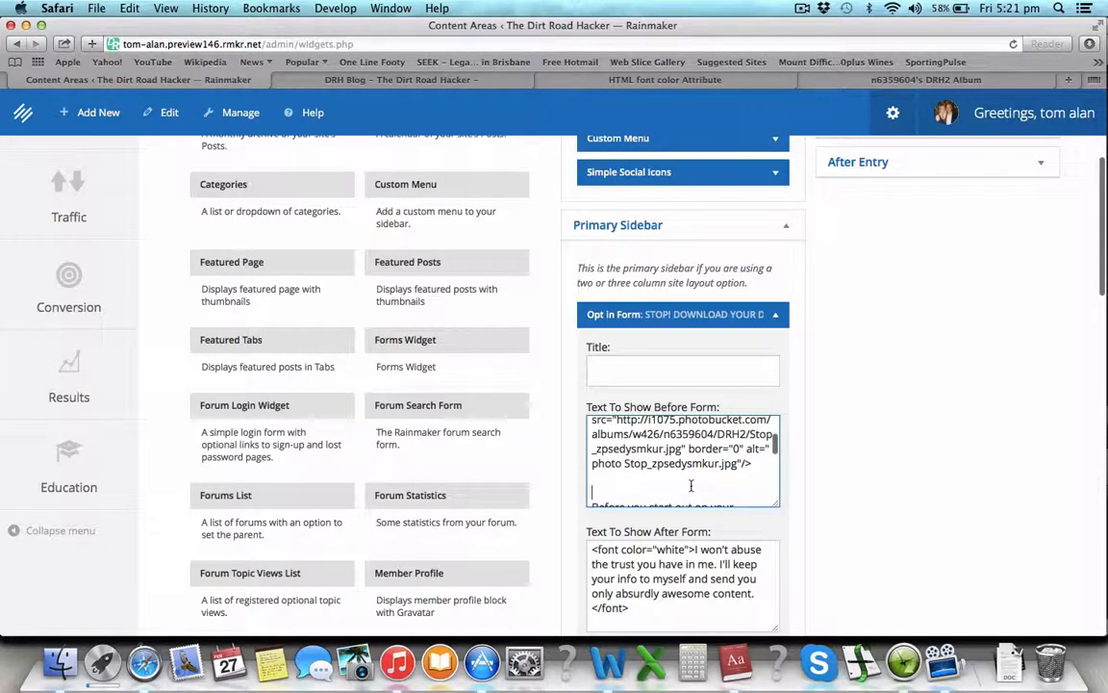
{"action": "key", "text": "BackSpace"}
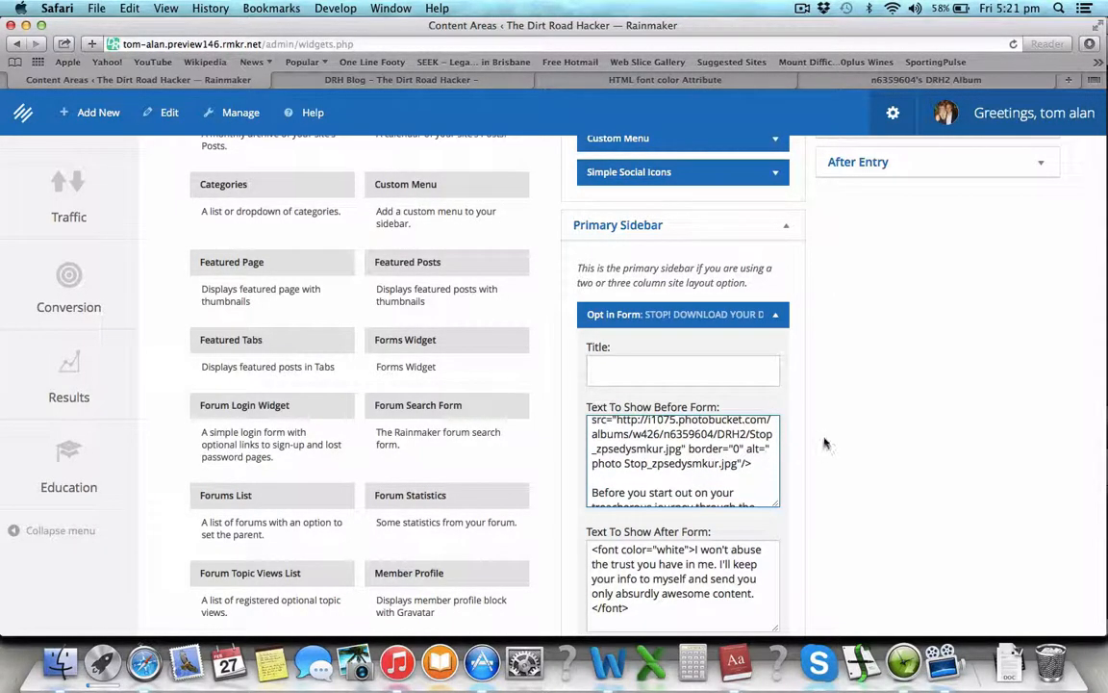
Step: Save the Opt In Form widget and bring up the DRH Blog tab
{"action": "scroll", "coordinate": [770, 453], "scroll_direction": "up", "scroll_amount": 5}
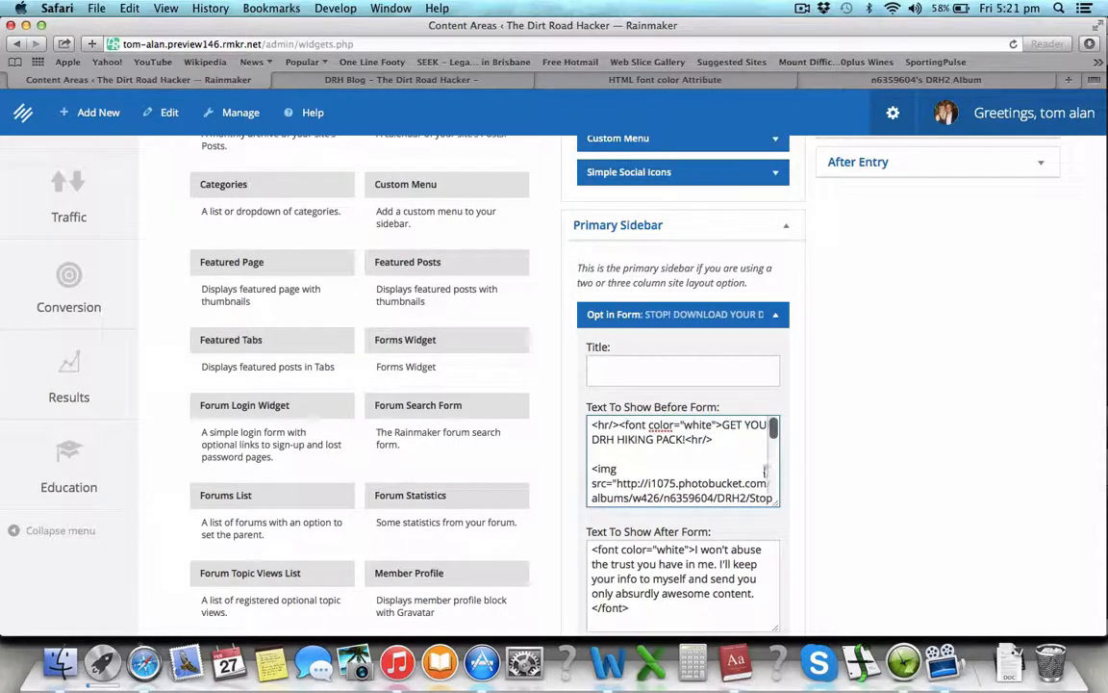
{"action": "scroll", "coordinate": [765, 471], "scroll_direction": "down", "scroll_amount": 10}
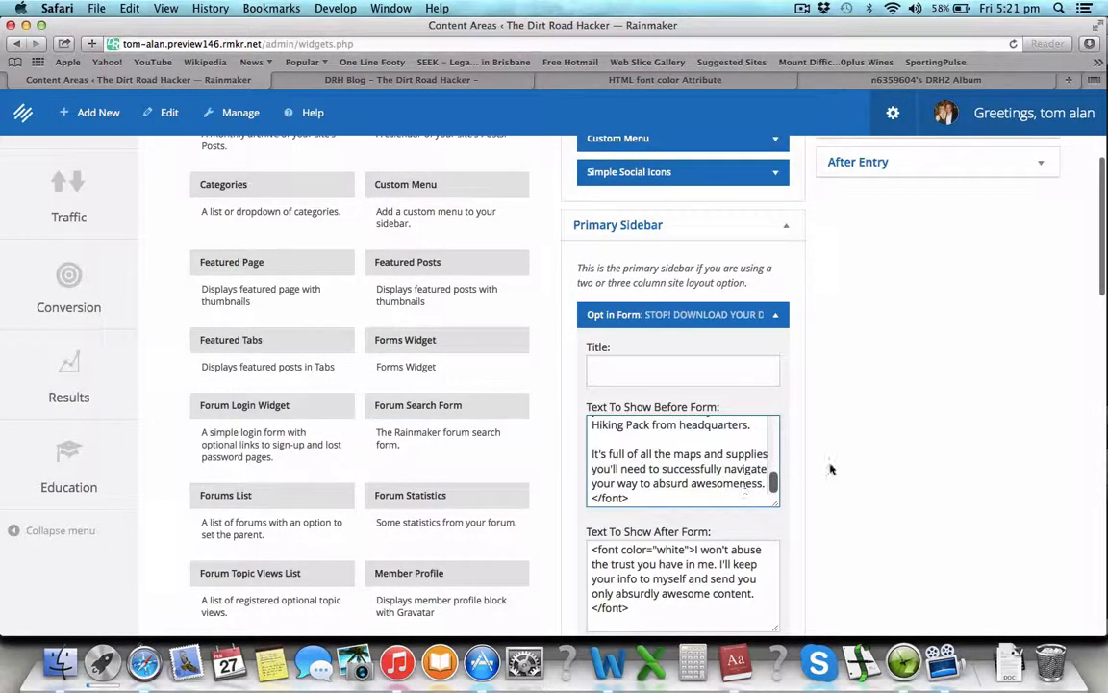
{"action": "scroll", "coordinate": [831, 468], "scroll_direction": "down", "scroll_amount": 4}
{"action": "scroll", "coordinate": [832, 469], "scroll_direction": "down", "scroll_amount": 6}
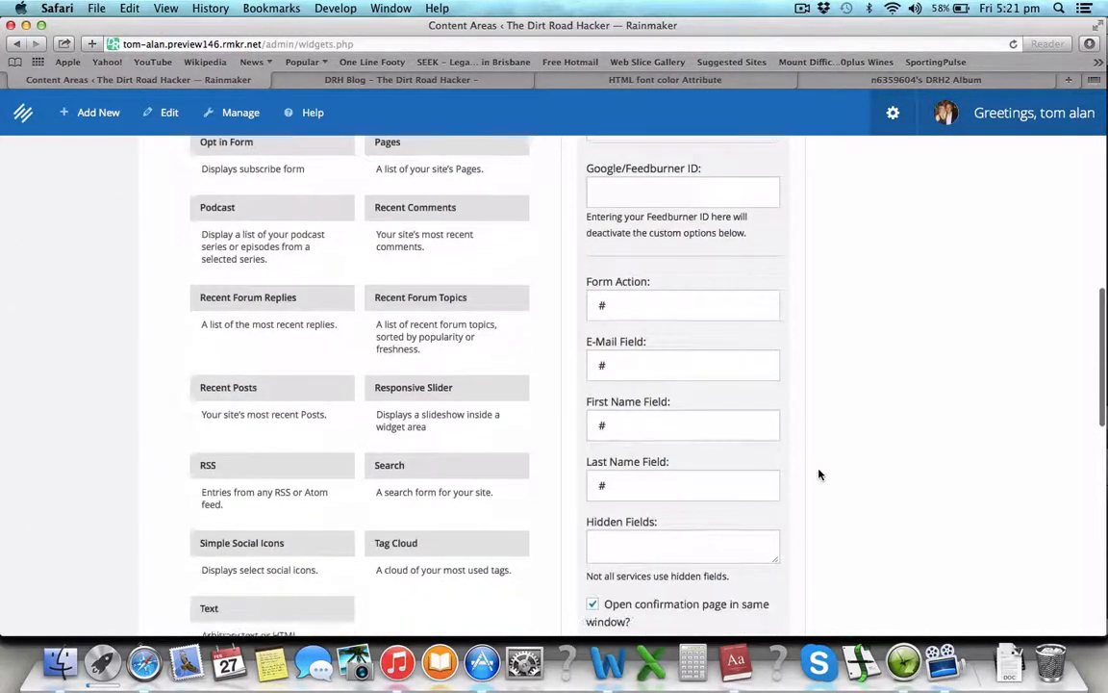
{"action": "scroll", "coordinate": [820, 474], "scroll_direction": "down", "scroll_amount": 7}
{"action": "left_click", "coordinate": [758, 591]}
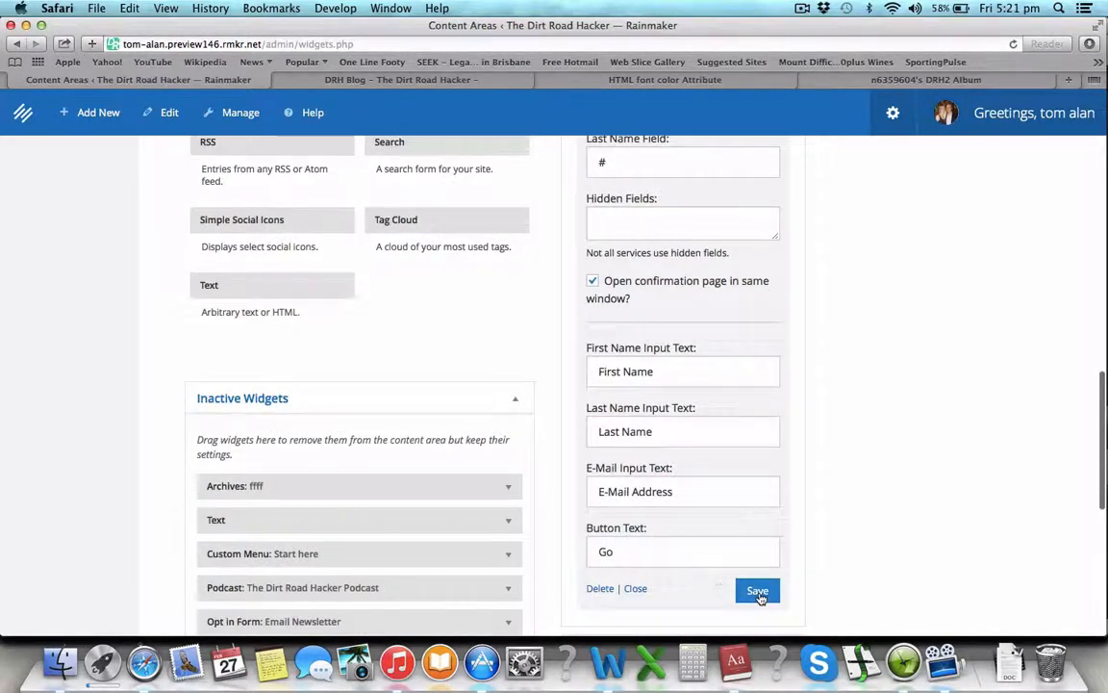
{"action": "left_click", "coordinate": [459, 83]}
Step: Reload the DRH Blog page and review the STOP image and hiking heading in the sidebar
{"action": "key", "text": "super+r"}
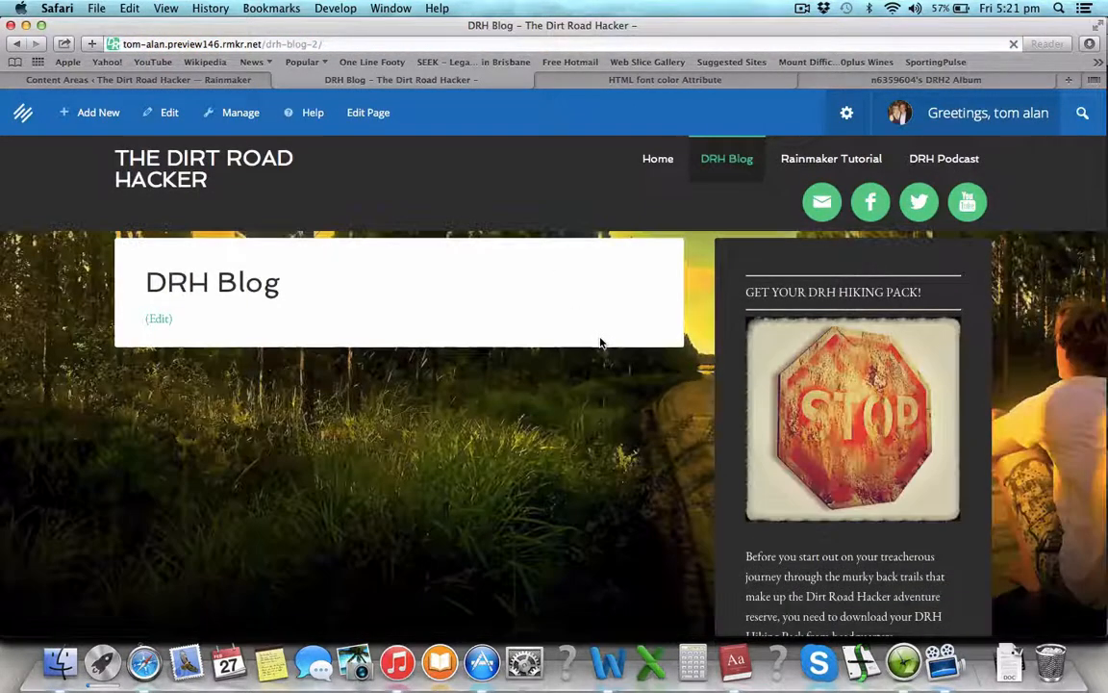
{"action": "scroll", "coordinate": [952, 450], "scroll_direction": "down", "scroll_amount": 5}
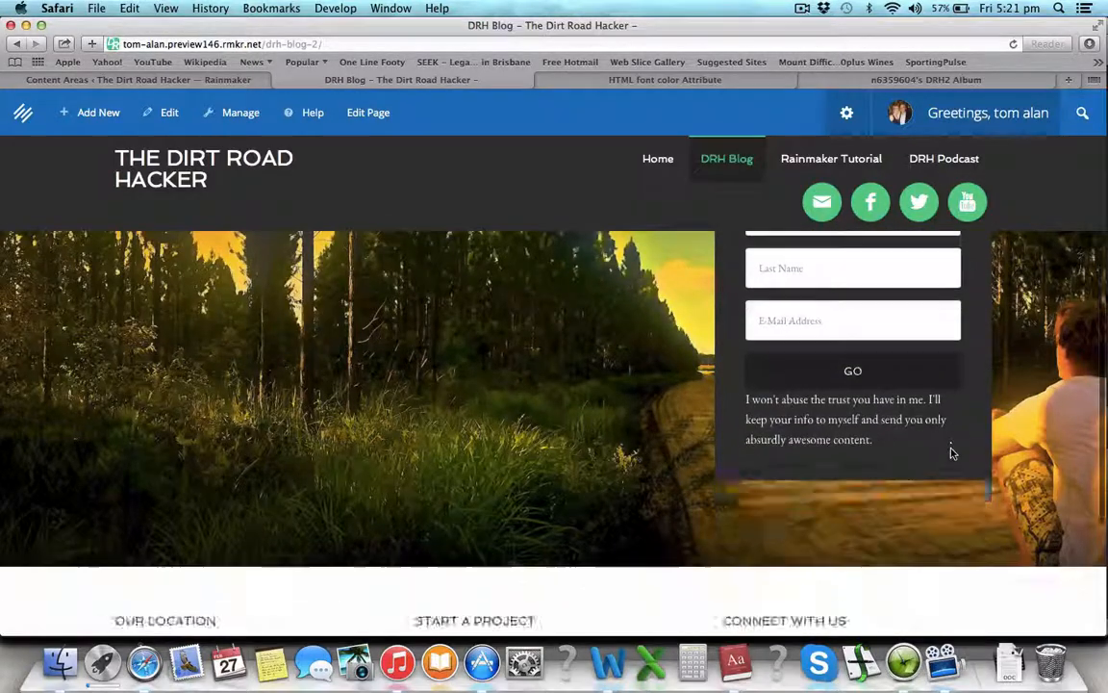
{"action": "scroll", "coordinate": [952, 453], "scroll_direction": "up", "scroll_amount": 5}
{"action": "scroll", "coordinate": [953, 453], "scroll_direction": "down", "scroll_amount": 1}
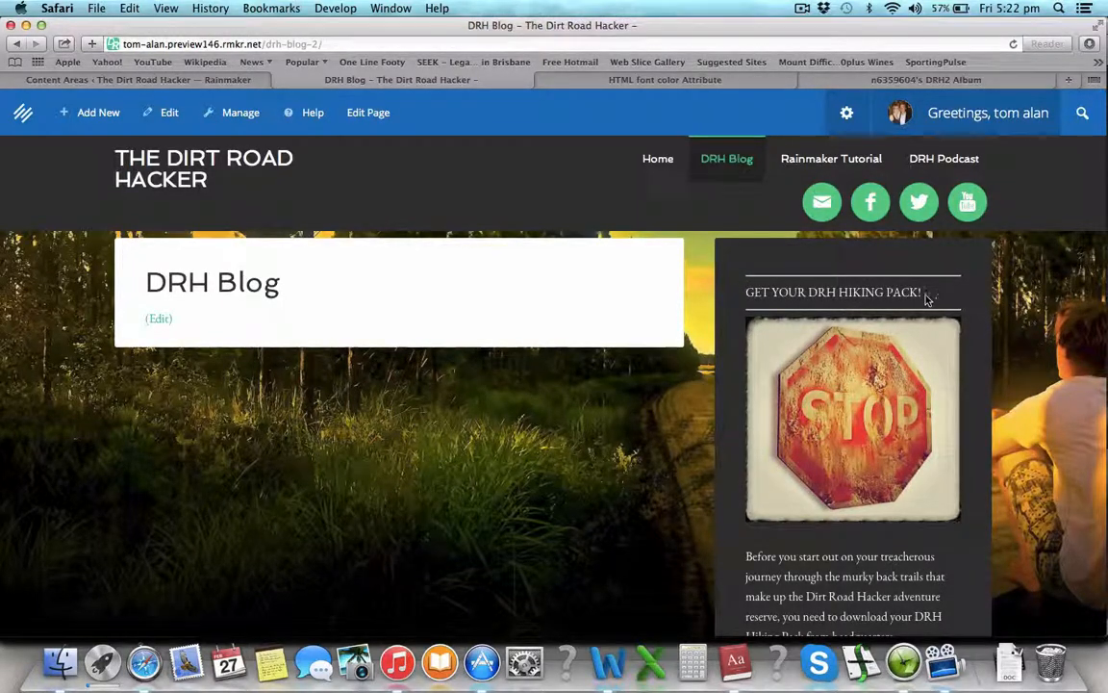
{"action": "scroll", "coordinate": [854, 488], "scroll_direction": "down", "scroll_amount": 5}
{"action": "scroll", "coordinate": [853, 486], "scroll_direction": "up", "scroll_amount": 6}
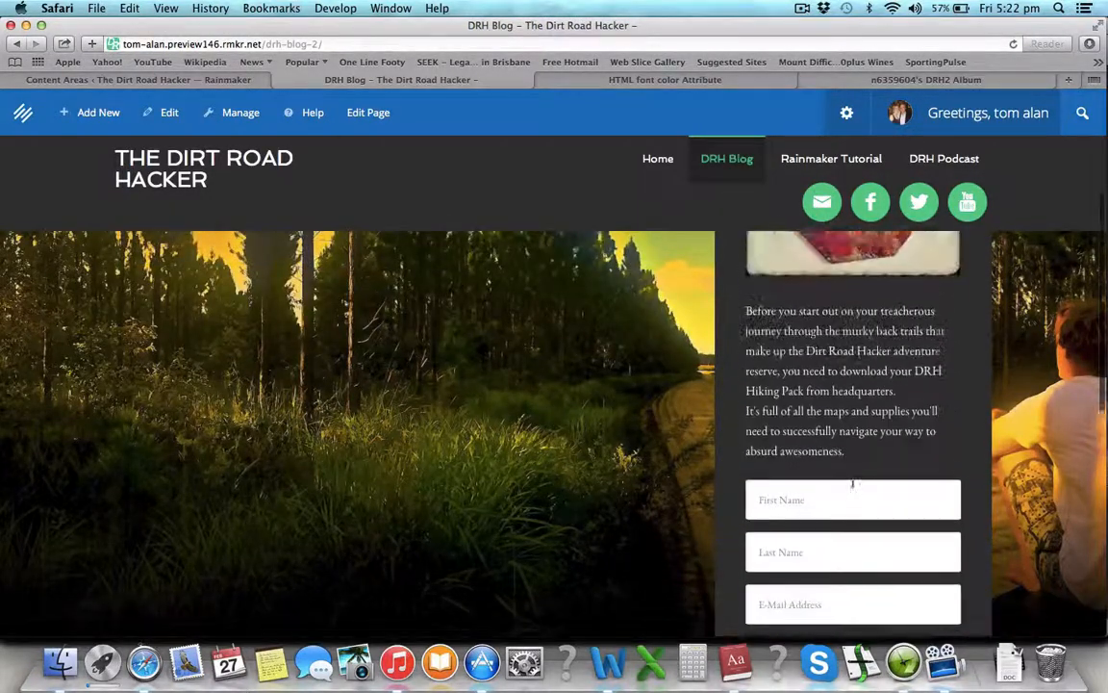
{"action": "scroll", "coordinate": [827, 291], "scroll_direction": "up", "scroll_amount": 1}
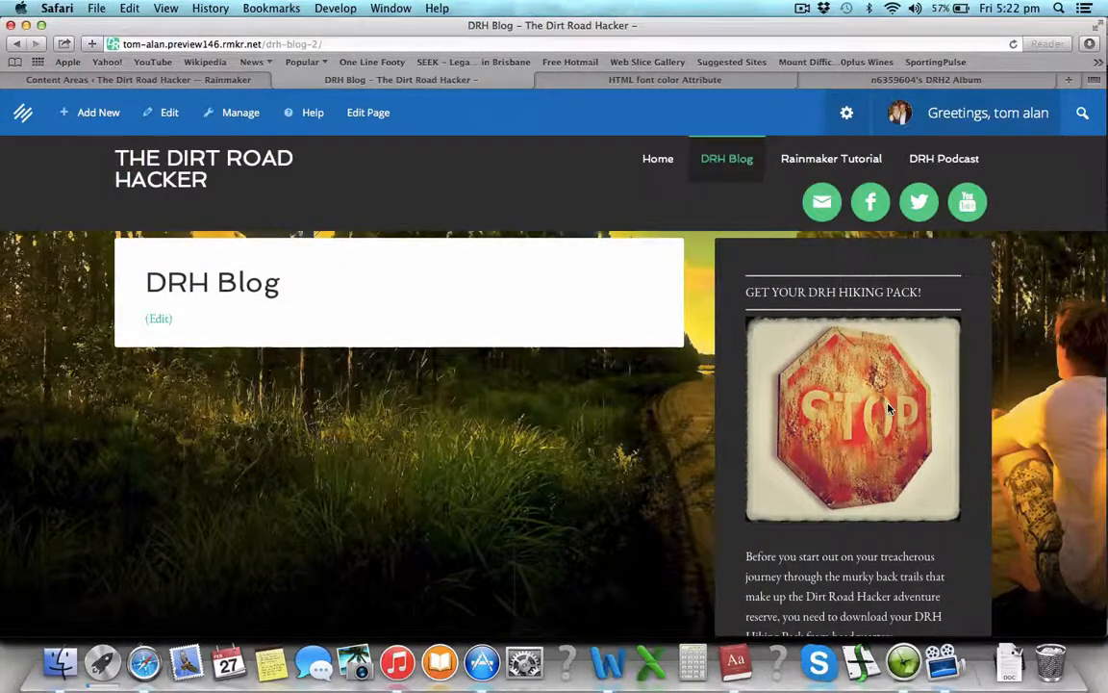
{"action": "scroll", "coordinate": [889, 409], "scroll_direction": "down", "scroll_amount": 5}
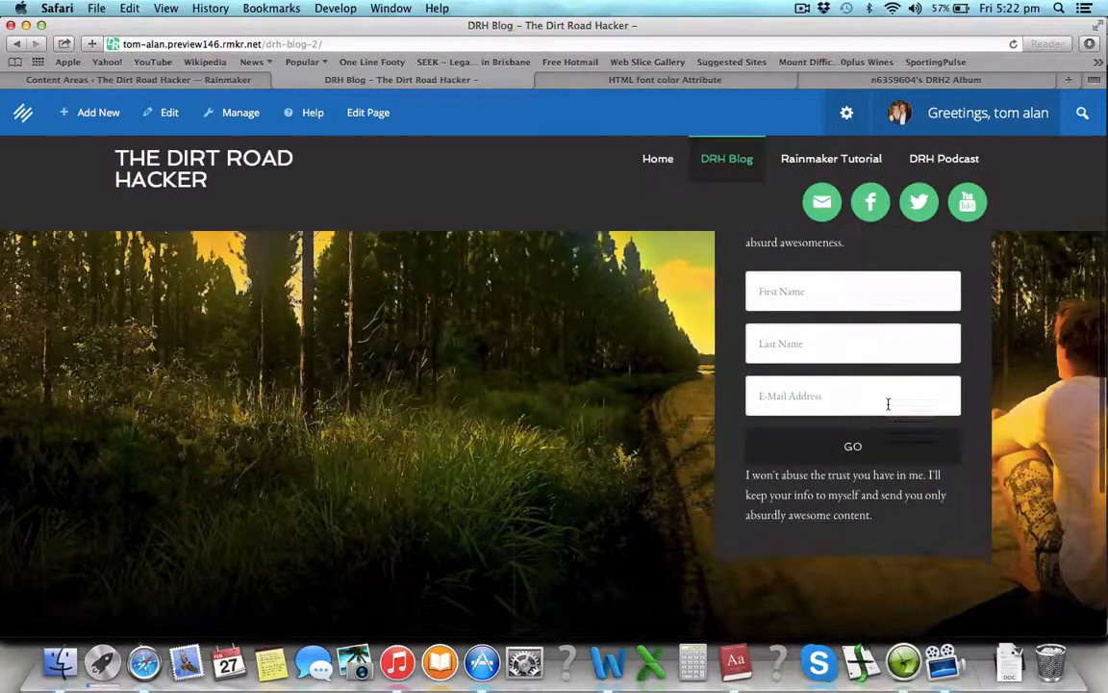
{"action": "scroll", "coordinate": [878, 409], "scroll_direction": "up", "scroll_amount": 5}
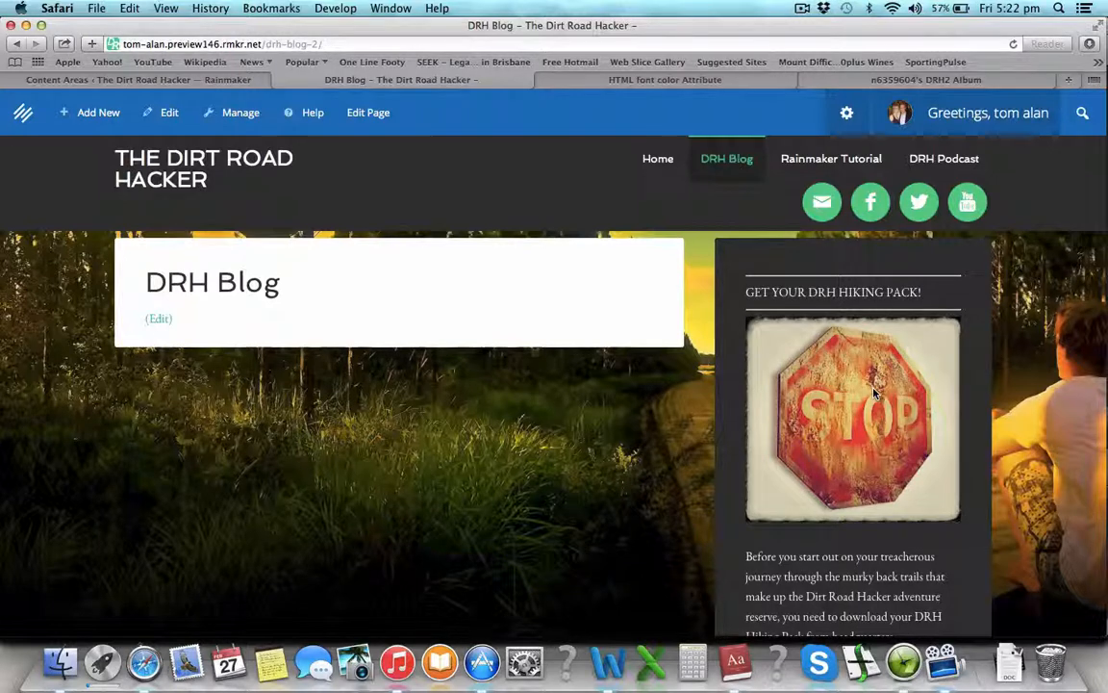
{"action": "double_click", "coordinate": [853, 293]}
{"action": "left_click", "coordinate": [866, 293]}
Step: Finish checking the blog sidebar and return to the Content Areas widgets page
{"action": "scroll", "coordinate": [832, 538], "scroll_direction": "down", "scroll_amount": 5}
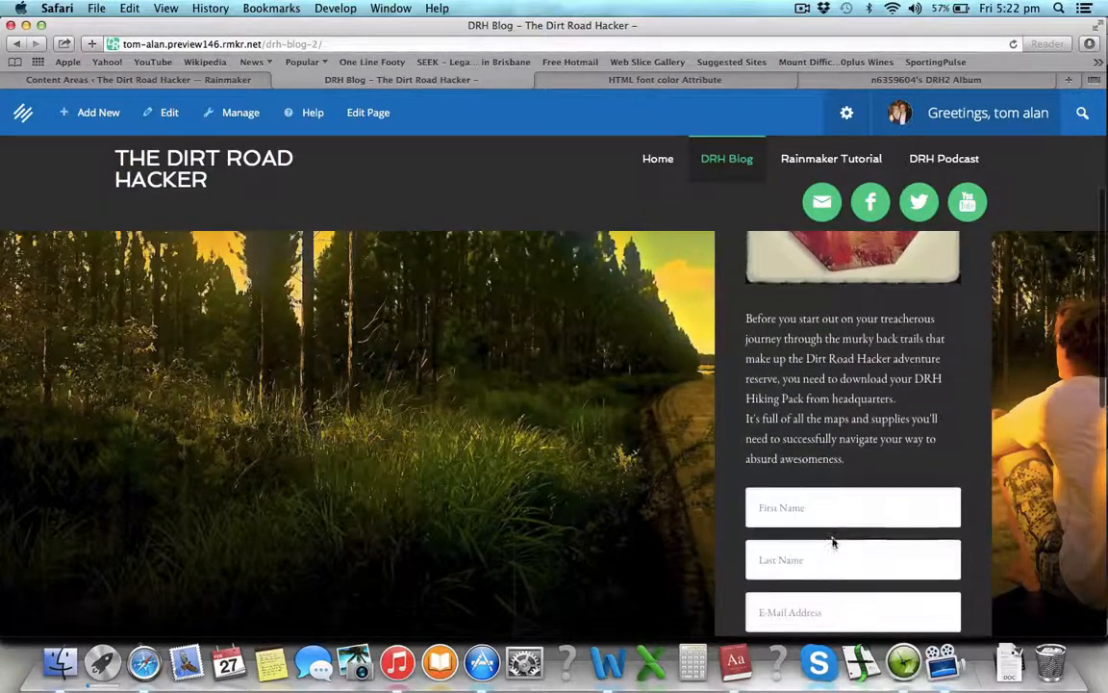
{"action": "scroll", "coordinate": [832, 539], "scroll_direction": "down", "scroll_amount": 5}
{"action": "scroll", "coordinate": [833, 540], "scroll_direction": "up", "scroll_amount": 2}
{"action": "scroll", "coordinate": [835, 547], "scroll_direction": "up", "scroll_amount": 5}
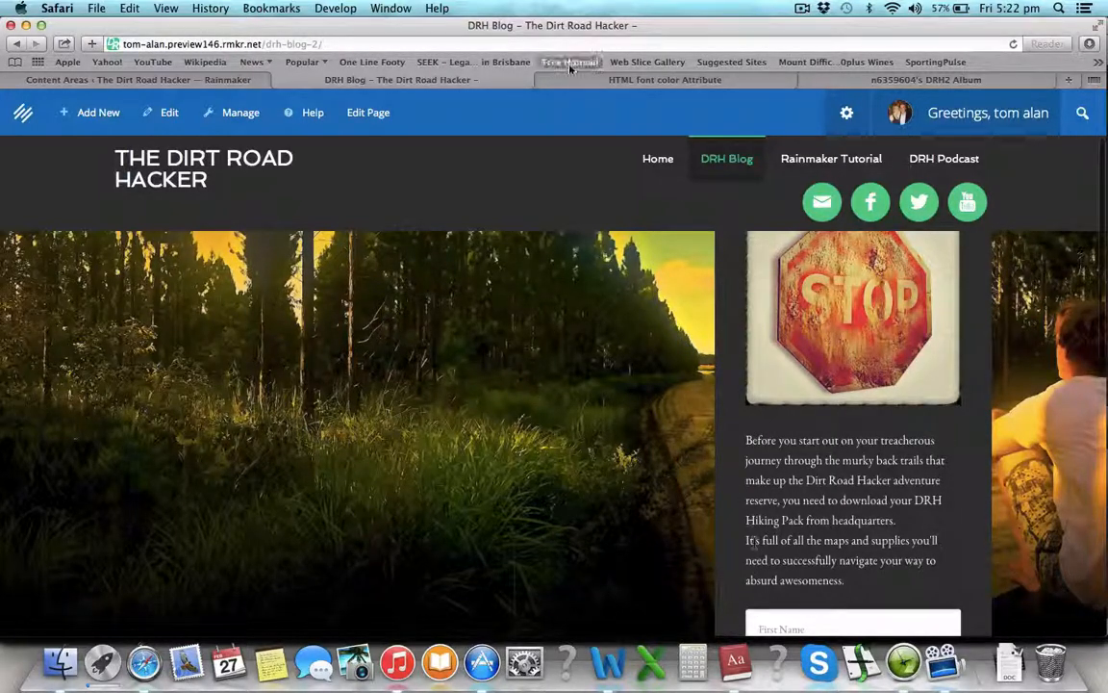
{"action": "left_click", "coordinate": [206, 77]}
{"action": "scroll", "coordinate": [754, 268], "scroll_direction": "up", "scroll_amount": 5}
{"action": "scroll", "coordinate": [753, 267], "scroll_direction": "up", "scroll_amount": 4}
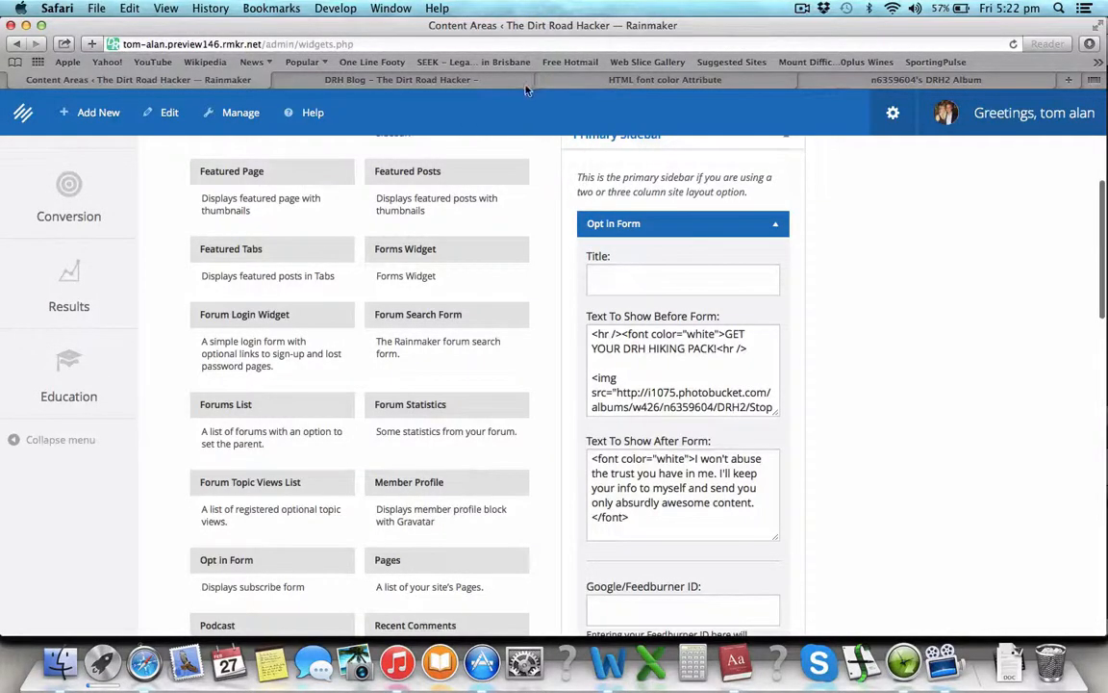
Step: Delete the blank line above the 'Before you start out' paragraph in the before-form text
{"action": "left_click", "coordinate": [447, 79]}
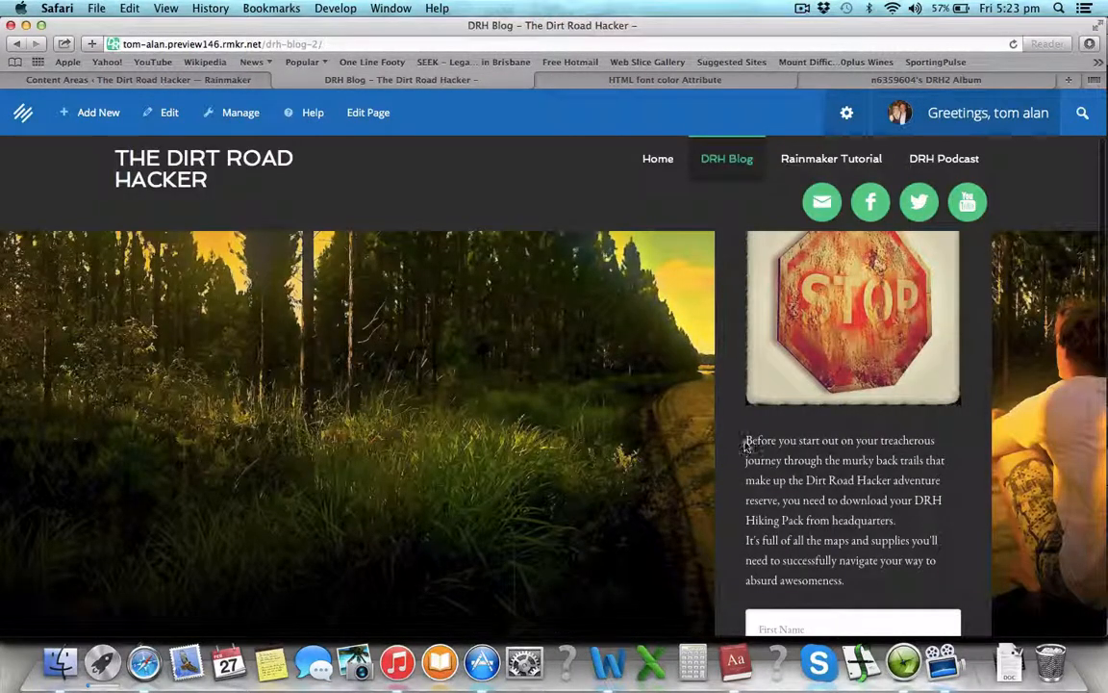
{"action": "left_click", "coordinate": [198, 79]}
{"action": "scroll", "coordinate": [646, 380], "scroll_direction": "down", "scroll_amount": 3}
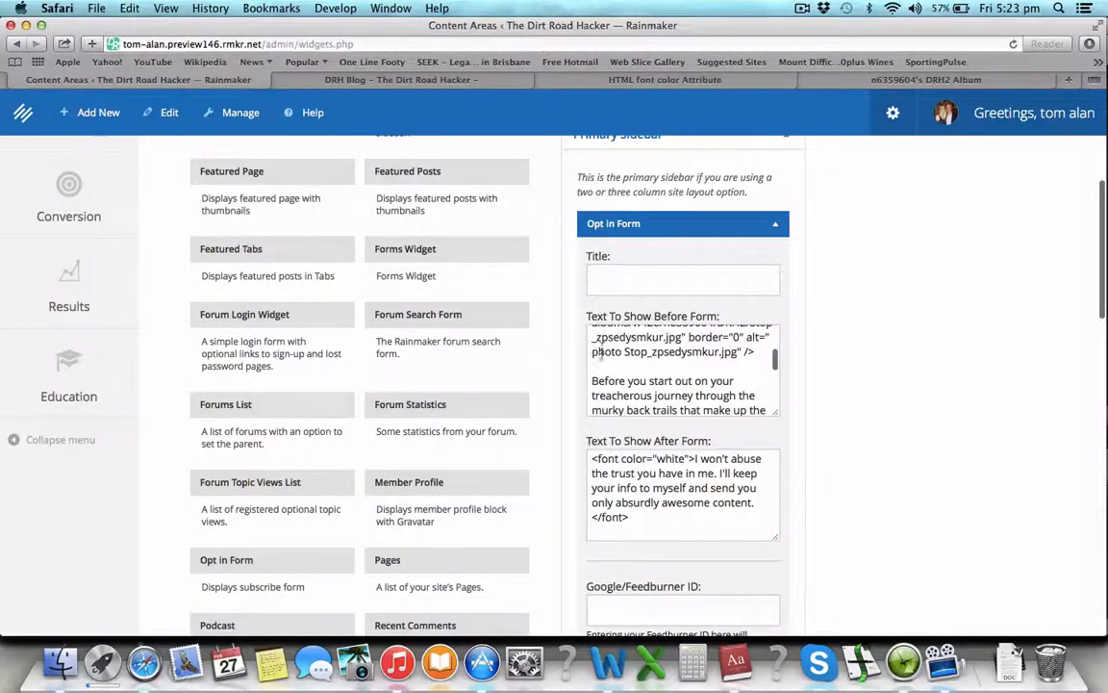
{"action": "left_click", "coordinate": [594, 381]}
{"action": "key", "text": "BackSpace"}
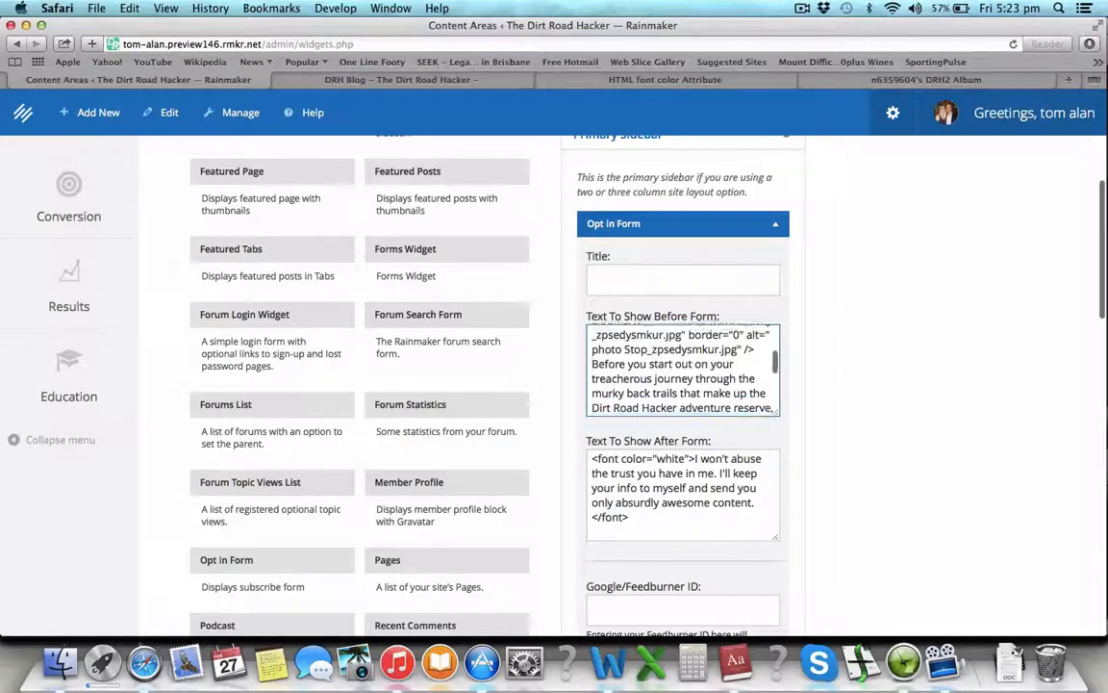
{"action": "scroll", "coordinate": [765, 389], "scroll_direction": "down", "scroll_amount": 2}
{"action": "scroll", "coordinate": [768, 387], "scroll_direction": "down", "scroll_amount": 2}
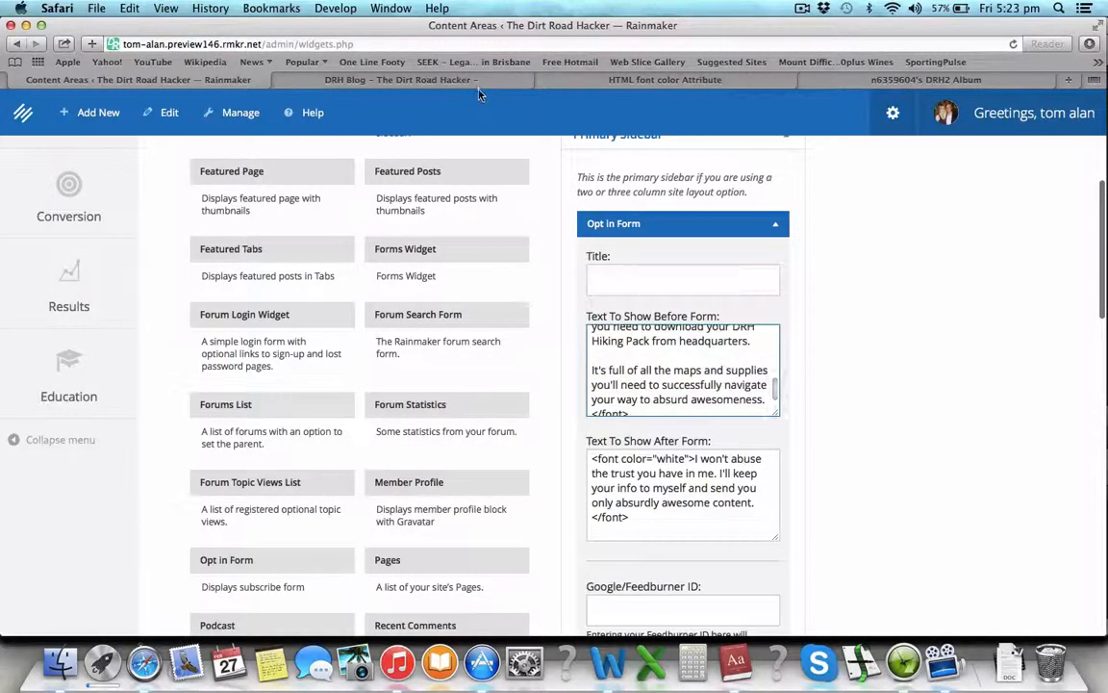
Step: Wrap the 'It's full of all the maps…awesomeness.' sentence in <p></p> tags
{"action": "left_click", "coordinate": [423, 80]}
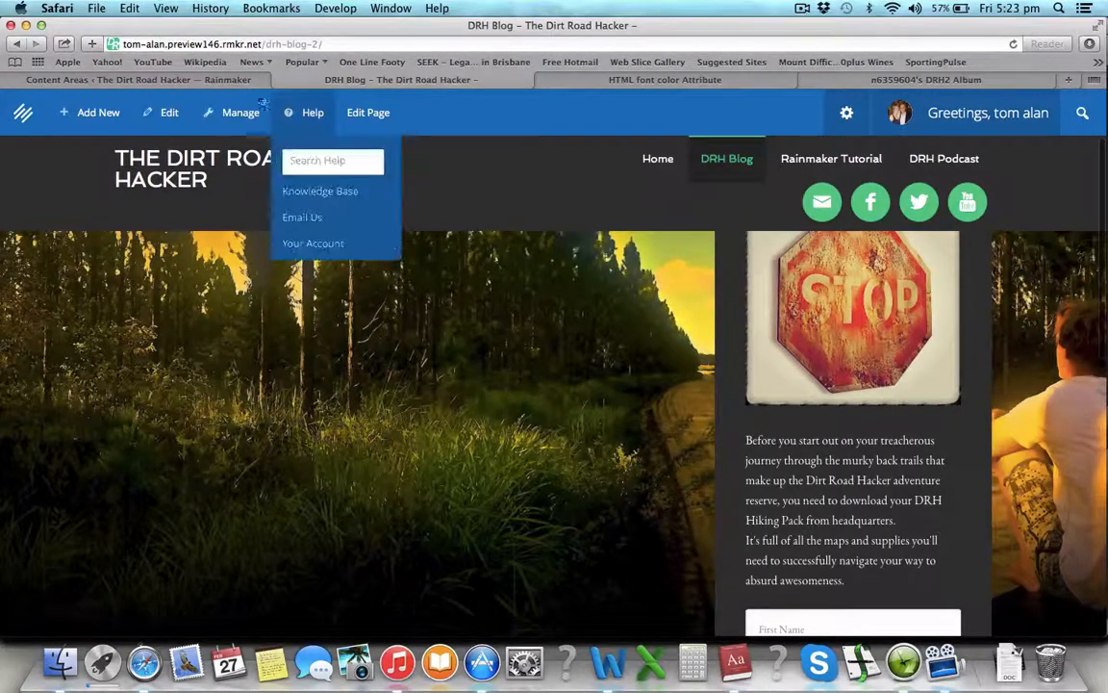
{"action": "left_click", "coordinate": [220, 80]}
{"action": "scroll", "coordinate": [724, 377], "scroll_direction": "up", "scroll_amount": 3}
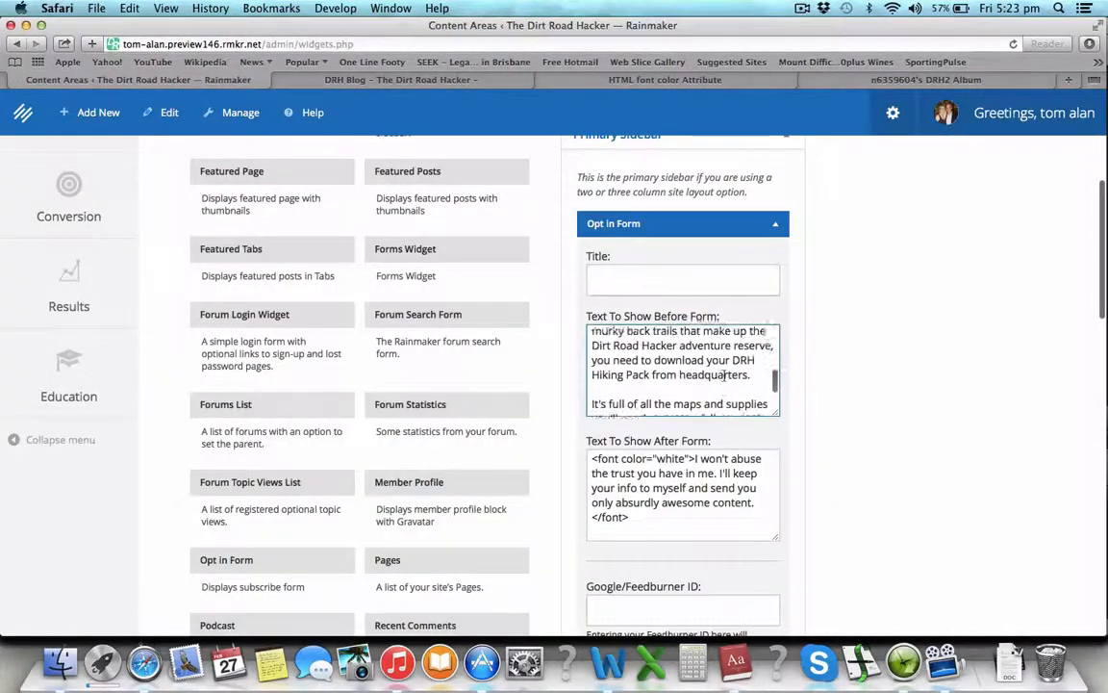
{"action": "scroll", "coordinate": [693, 380], "scroll_direction": "down", "scroll_amount": 1}
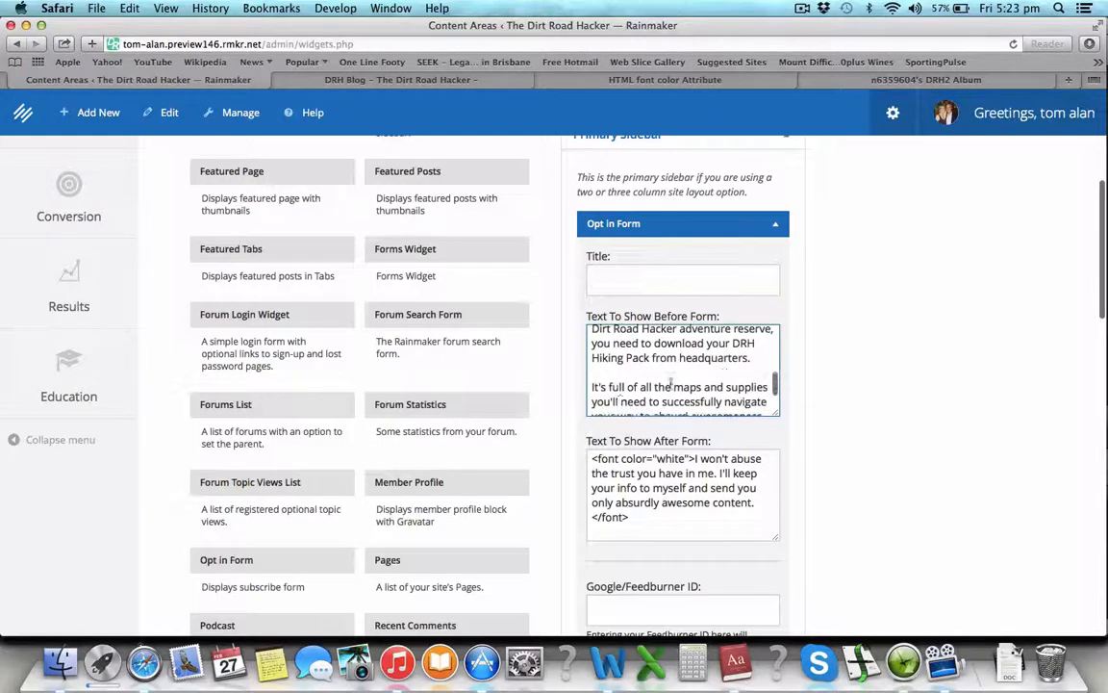
{"action": "left_click", "coordinate": [591, 387]}
{"action": "type", "text": "<p>"}
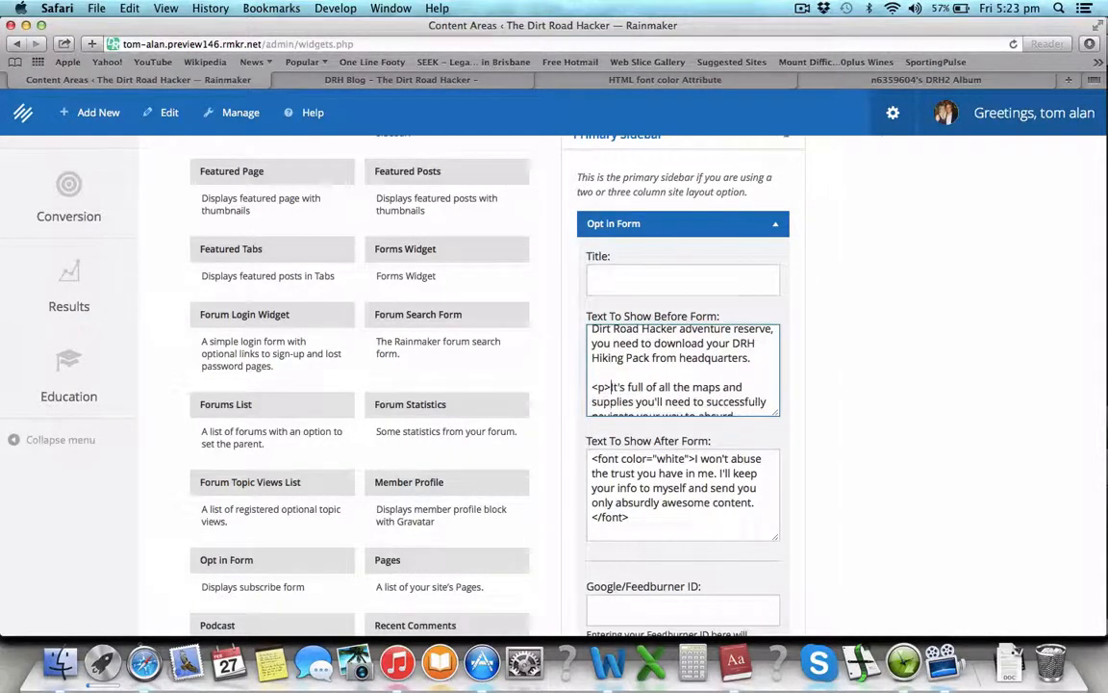
{"action": "scroll", "coordinate": [748, 400], "scroll_direction": "down", "scroll_amount": 1}
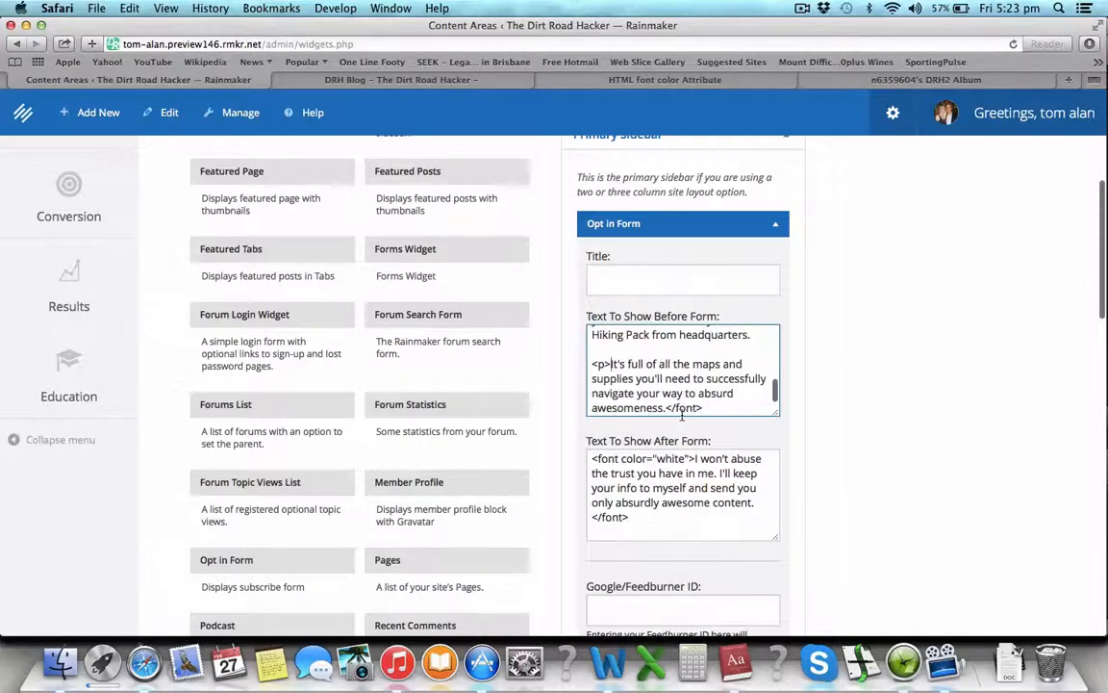
{"action": "left_click", "coordinate": [665, 408]}
{"action": "type", "text": "</p>"}
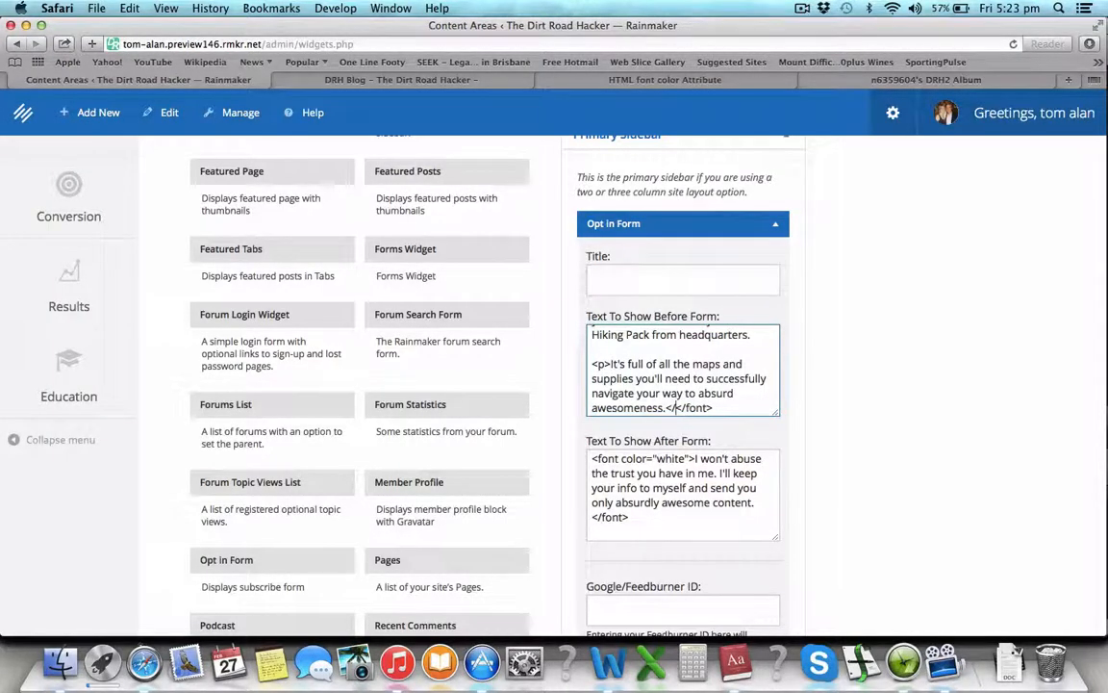
Step: Save the opt-in form text and view the result on the DRH Blog tab
{"action": "scroll", "coordinate": [688, 408], "scroll_direction": "down", "scroll_amount": 10}
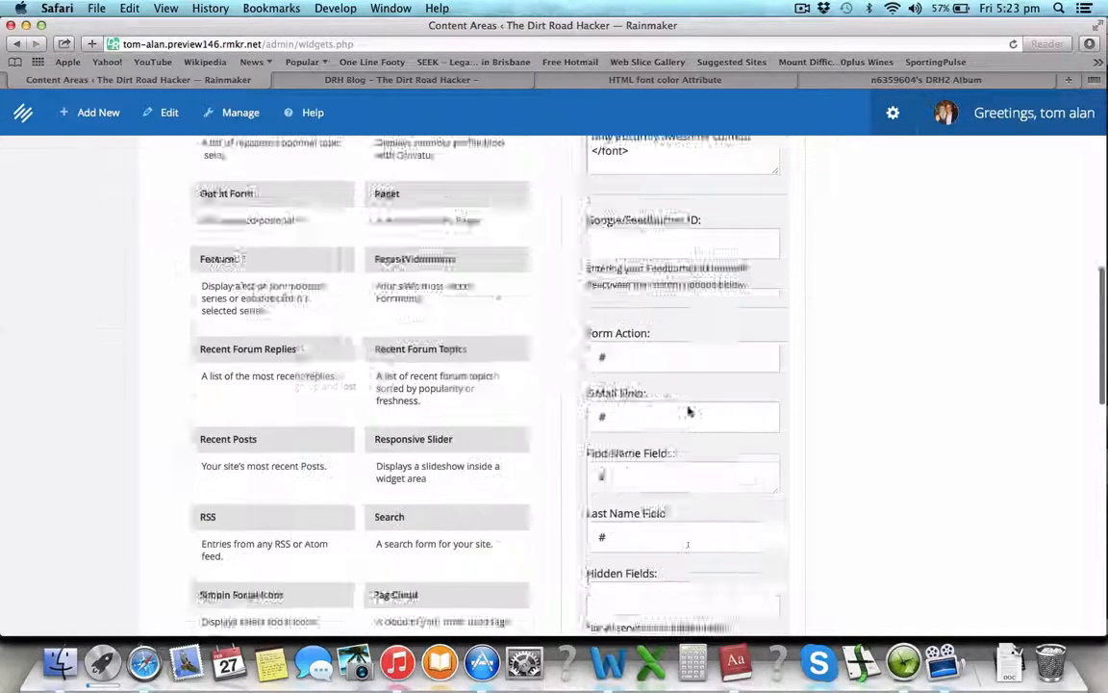
{"action": "left_click", "coordinate": [756, 438]}
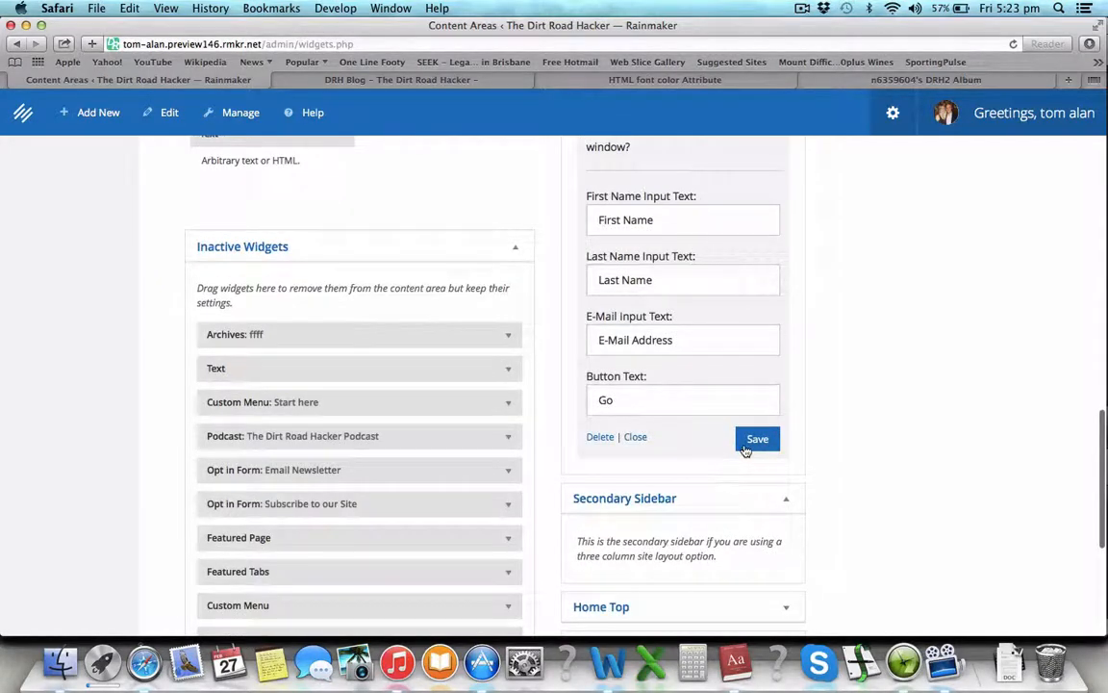
{"action": "left_click", "coordinate": [447, 82]}
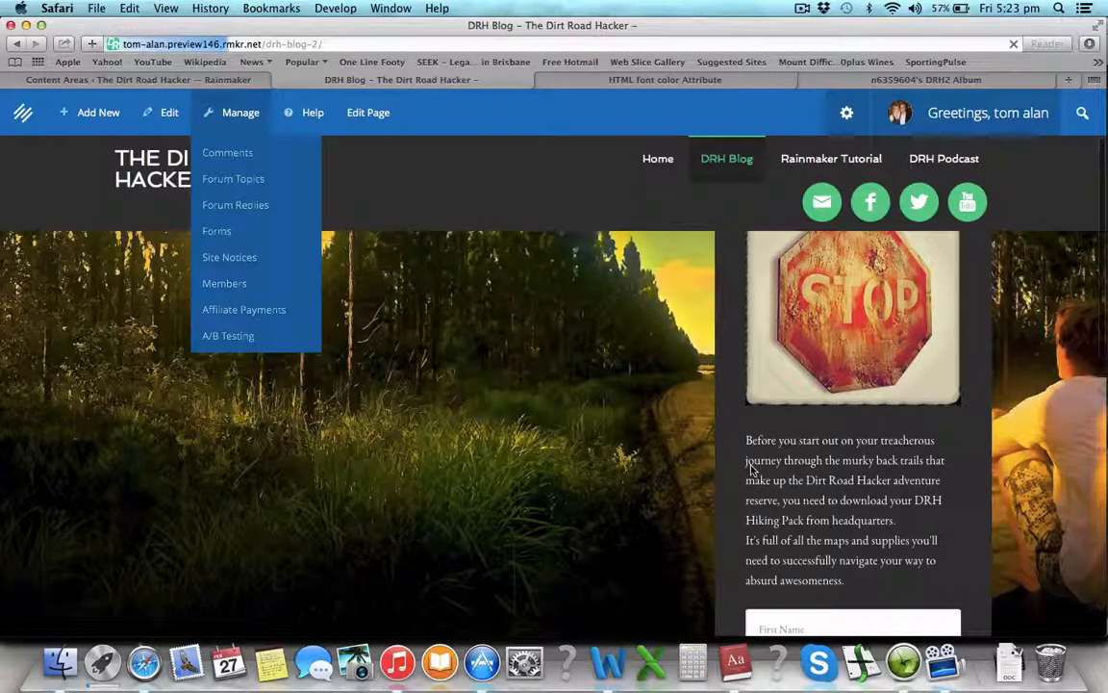
{"action": "scroll", "coordinate": [846, 440], "scroll_direction": "down", "scroll_amount": 3}
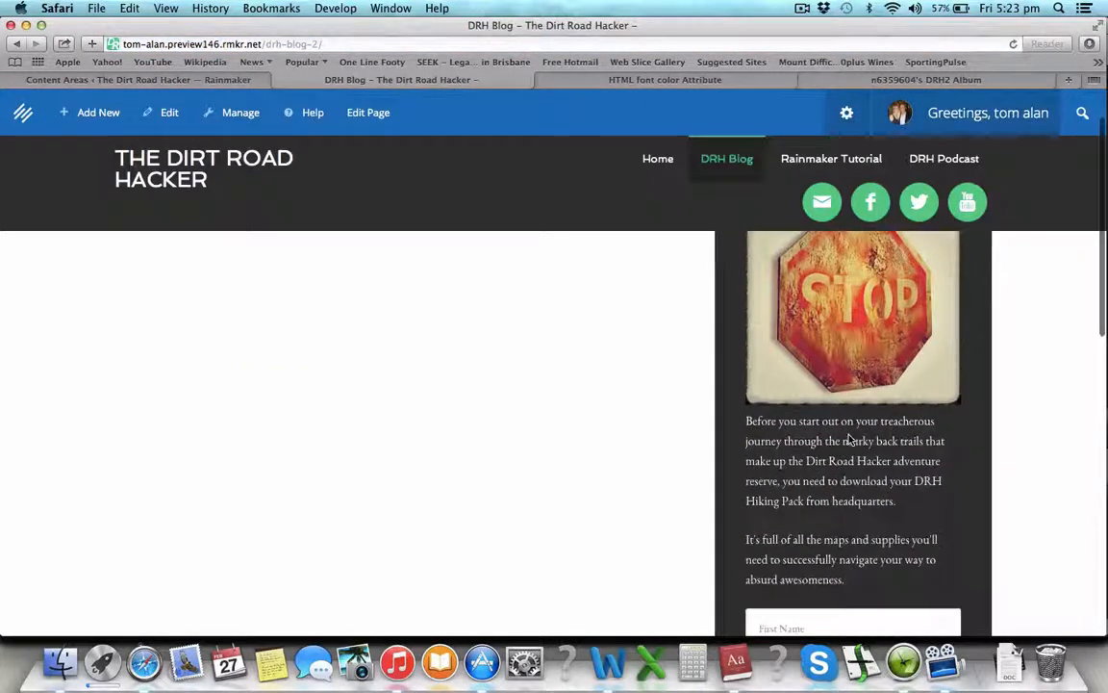
{"action": "scroll", "coordinate": [851, 440], "scroll_direction": "up", "scroll_amount": 2}
{"action": "scroll", "coordinate": [765, 448], "scroll_direction": "down", "scroll_amount": 4}
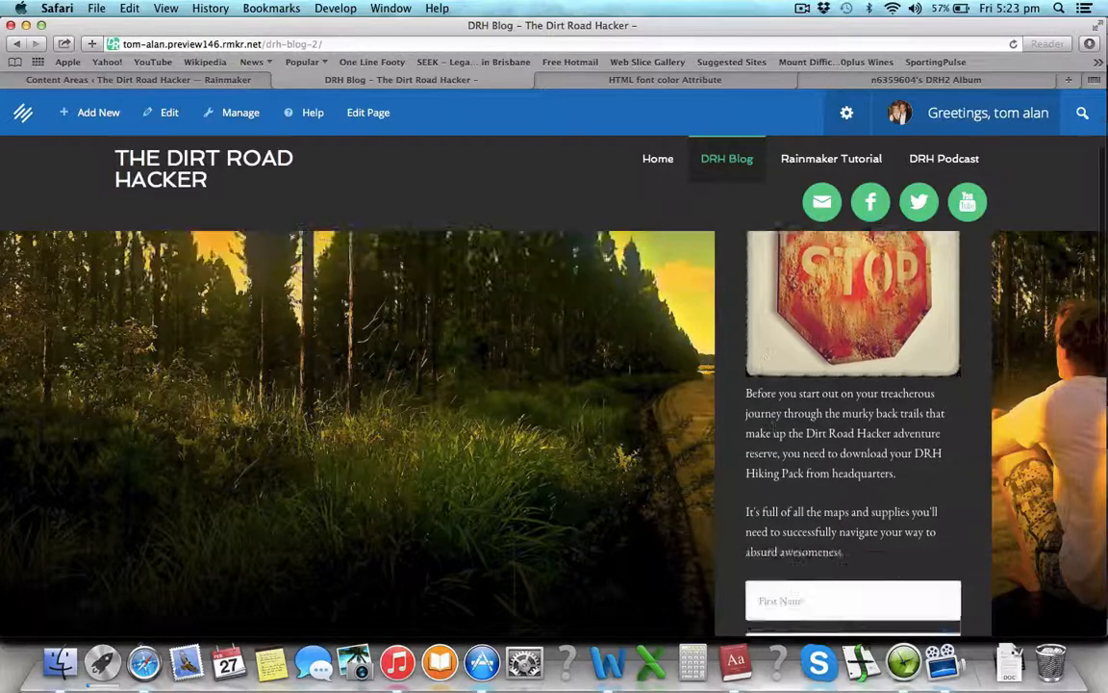
{"action": "scroll", "coordinate": [808, 449], "scroll_direction": "down", "scroll_amount": 8}
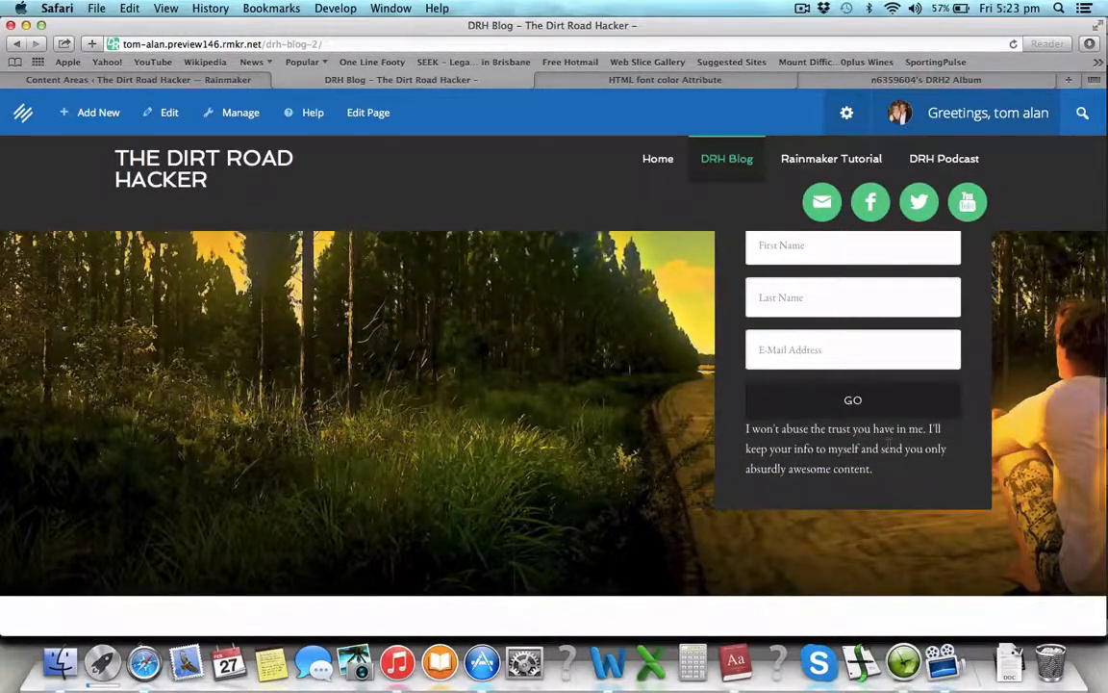
{"action": "scroll", "coordinate": [887, 447], "scroll_direction": "down", "scroll_amount": 1}
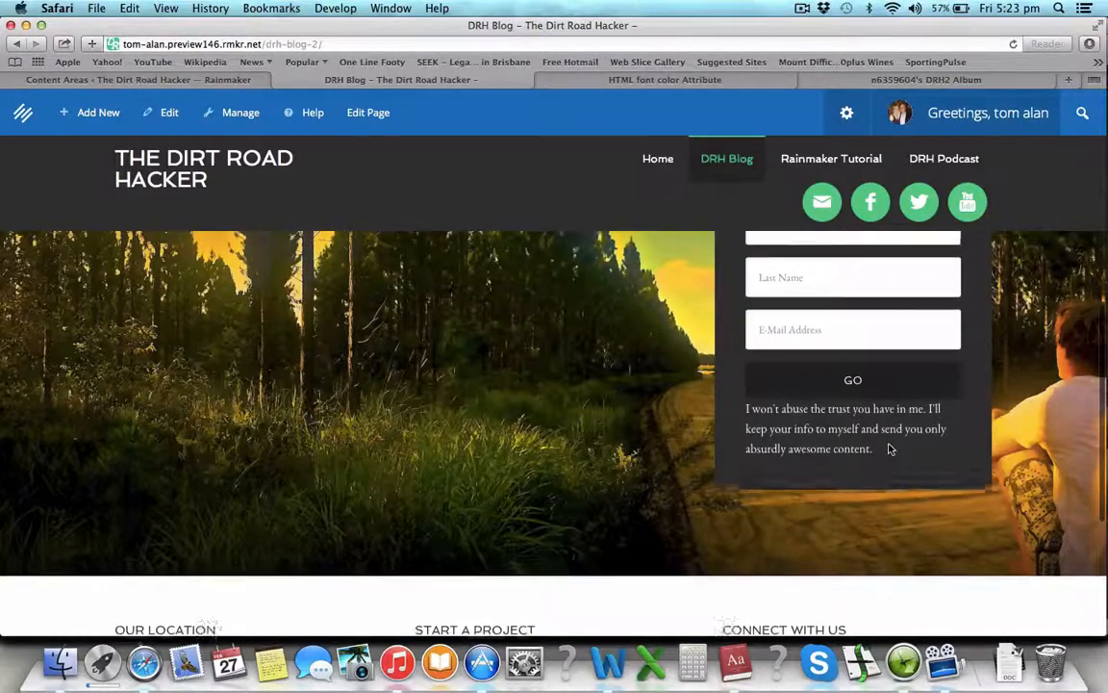
{"action": "scroll", "coordinate": [889, 449], "scroll_direction": "up", "scroll_amount": 12}
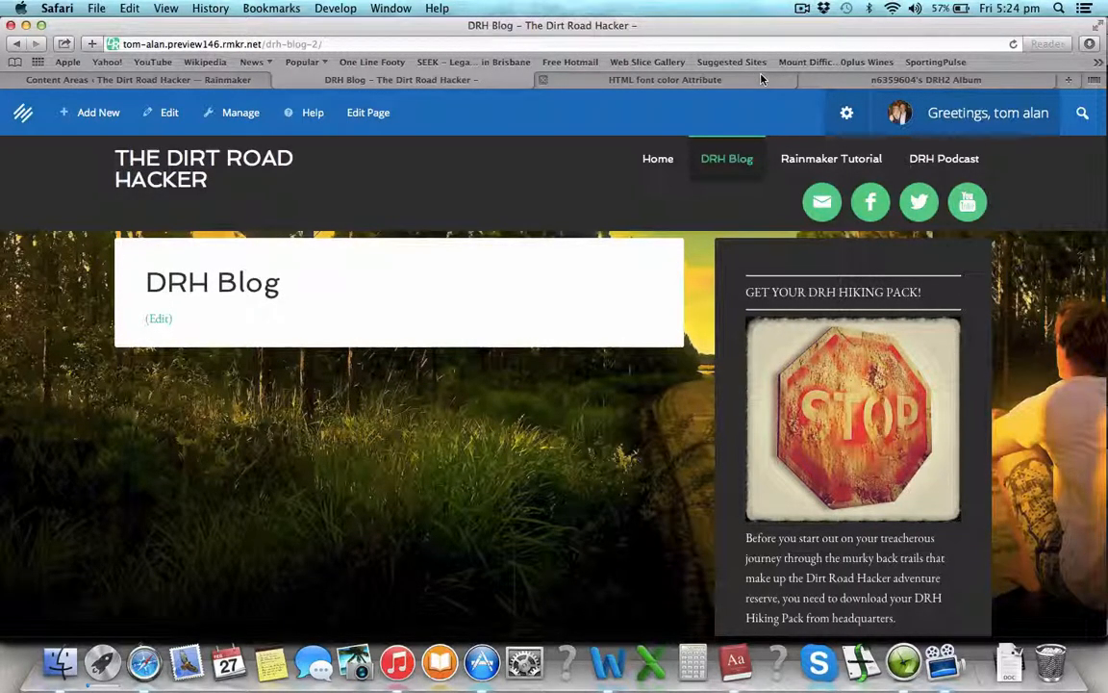
{"action": "scroll", "coordinate": [893, 473], "scroll_direction": "down", "scroll_amount": 1}
{"action": "scroll", "coordinate": [893, 473], "scroll_direction": "down", "scroll_amount": 10}
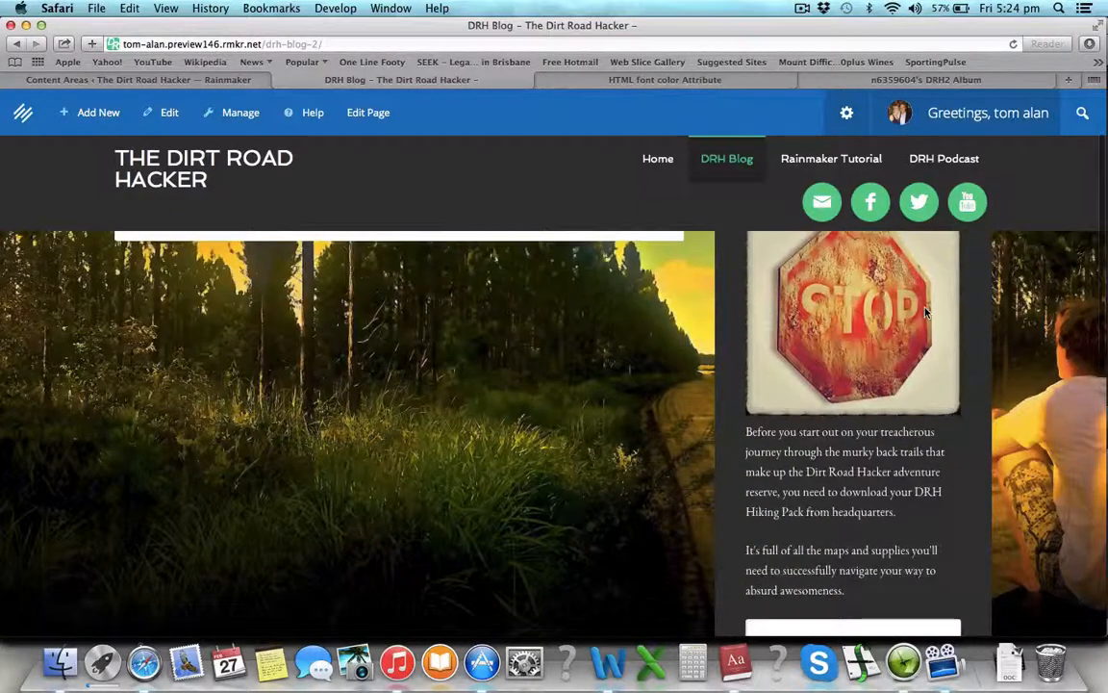
{"action": "scroll", "coordinate": [918, 603], "scroll_direction": "up", "scroll_amount": 10}
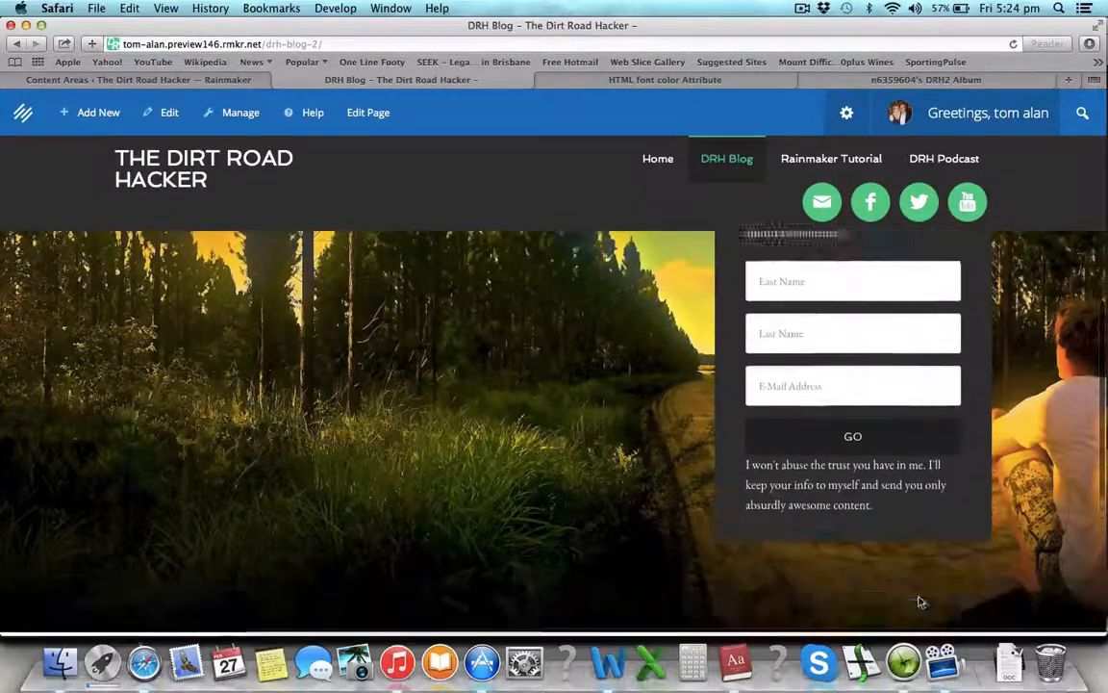
{"action": "scroll", "coordinate": [919, 602], "scroll_direction": "down", "scroll_amount": 7}
{"action": "scroll", "coordinate": [919, 602], "scroll_direction": "down", "scroll_amount": 3}
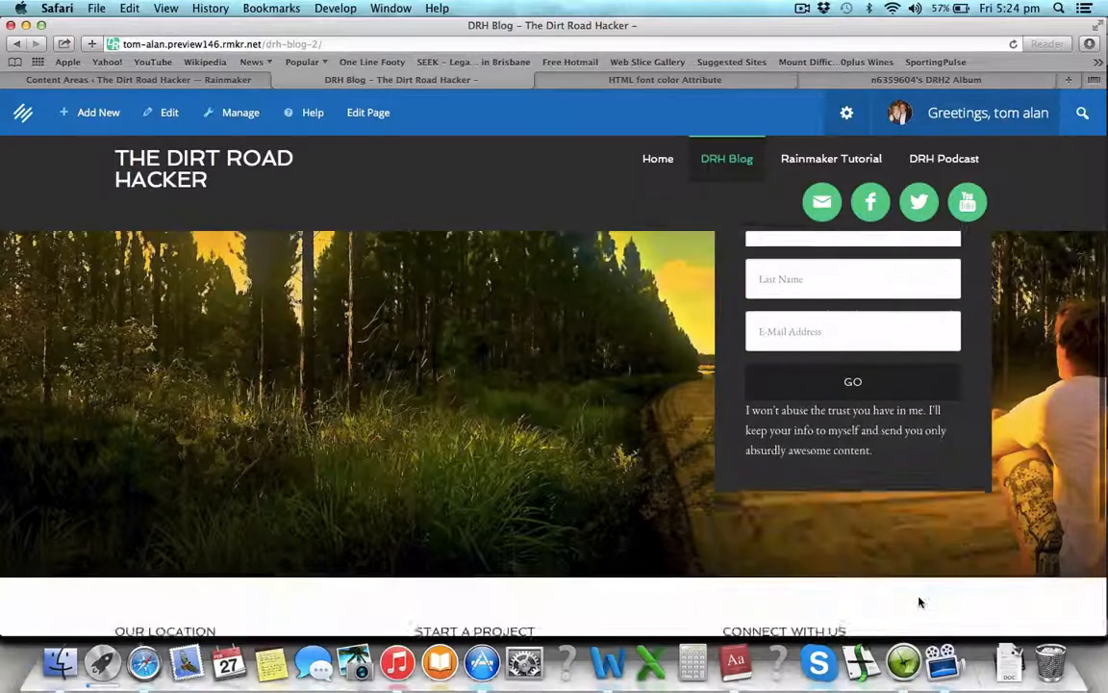
{"action": "scroll", "coordinate": [921, 601], "scroll_direction": "up", "scroll_amount": 10}
{"action": "scroll", "coordinate": [928, 524], "scroll_direction": "down", "scroll_amount": 5}
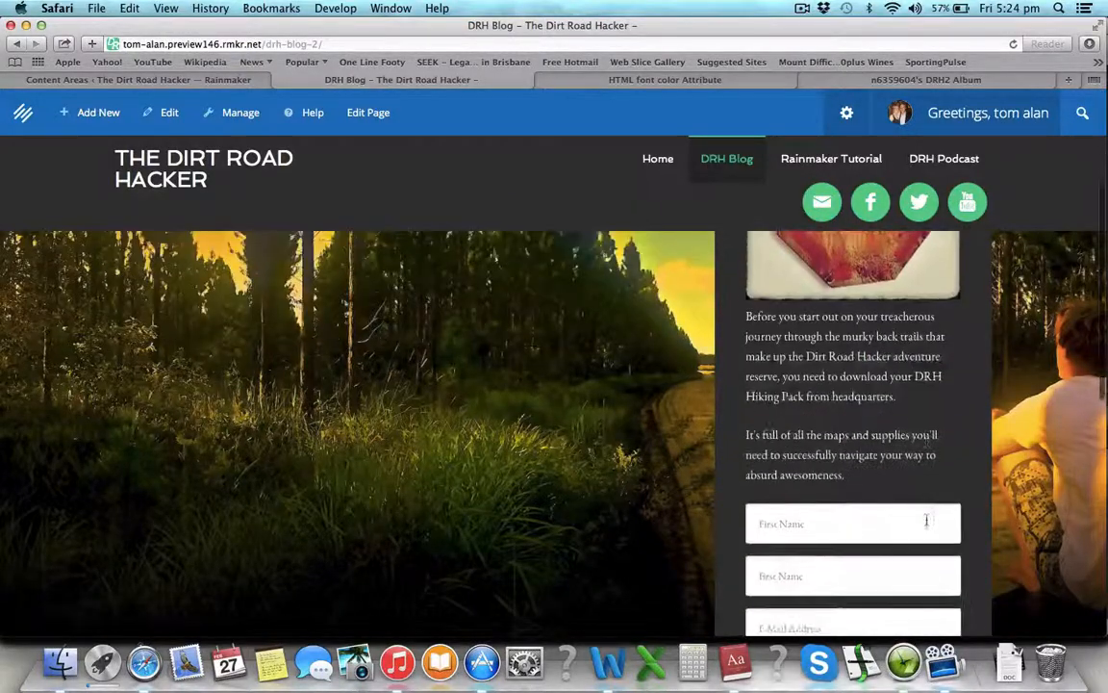
{"action": "scroll", "coordinate": [928, 524], "scroll_direction": "down", "scroll_amount": 2}
{"action": "scroll", "coordinate": [928, 524], "scroll_direction": "up", "scroll_amount": 10}
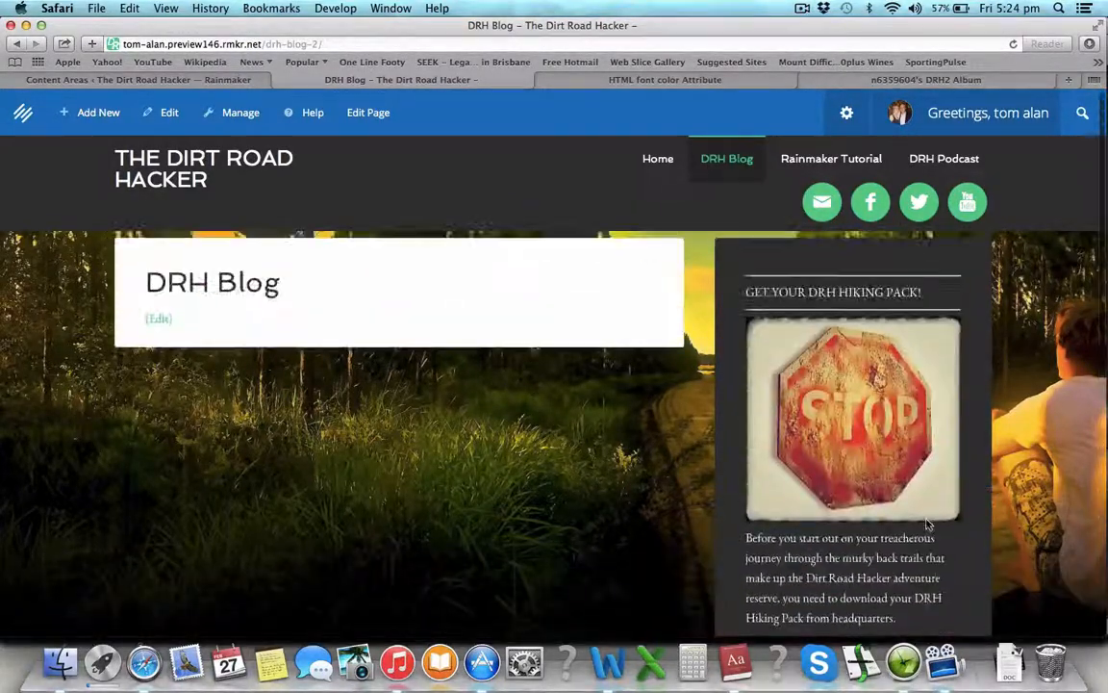
{"action": "scroll", "coordinate": [929, 524], "scroll_direction": "down", "scroll_amount": 8}
{"action": "scroll", "coordinate": [929, 524], "scroll_direction": "up", "scroll_amount": 4}
{"action": "scroll", "coordinate": [928, 524], "scroll_direction": "up", "scroll_amount": 6}
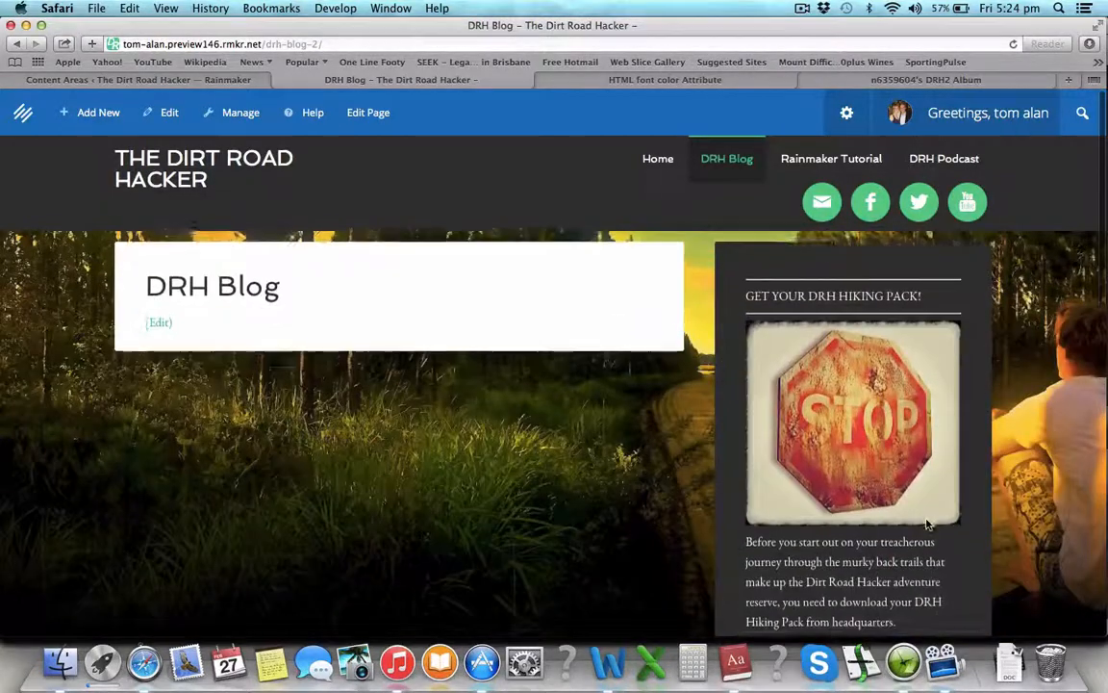
{"action": "scroll", "coordinate": [859, 414], "scroll_direction": "down", "scroll_amount": 6}
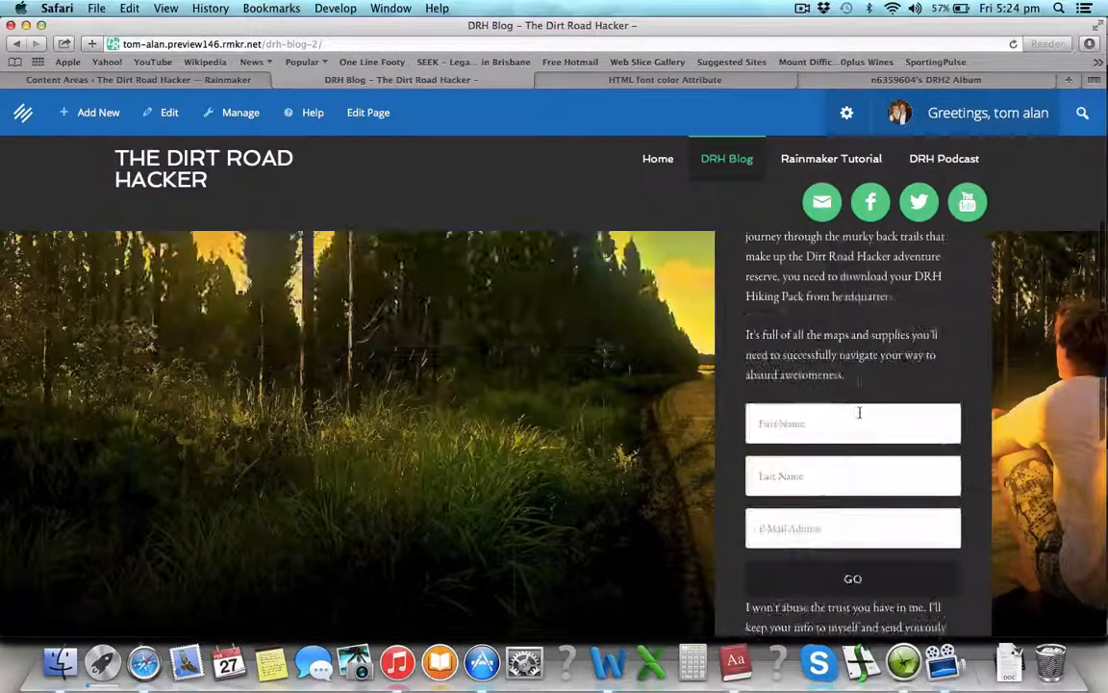
{"action": "scroll", "coordinate": [859, 414], "scroll_direction": "up", "scroll_amount": 6}
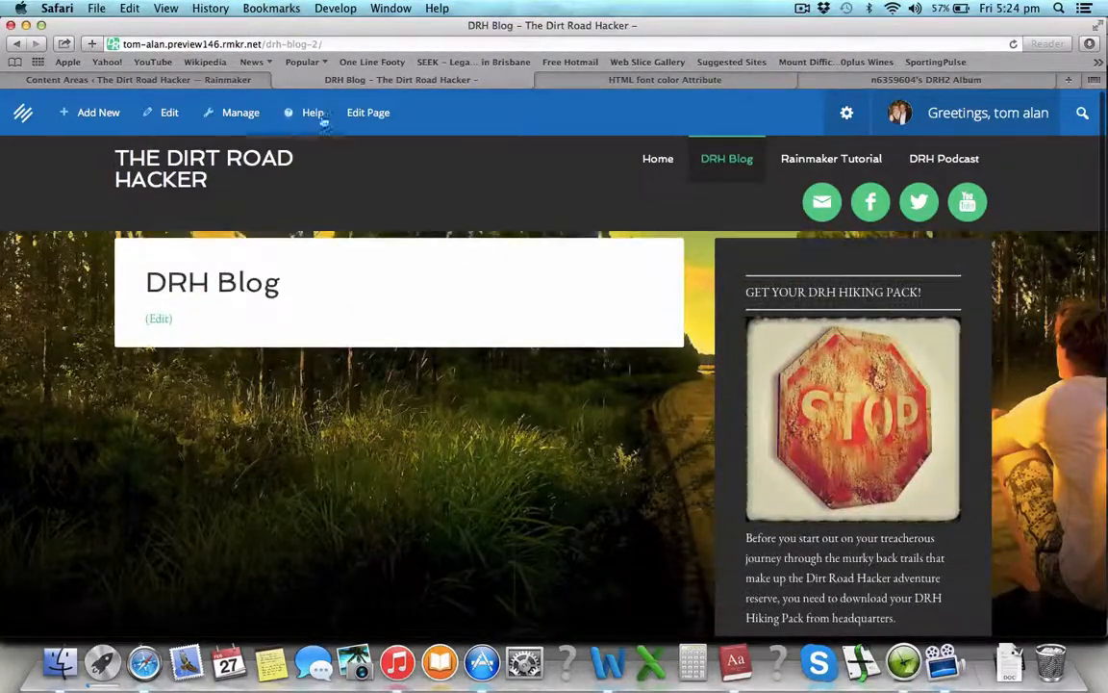
Step: Back on Content Areas, close the Opt In Form widget's settings in the Primary Sidebar
{"action": "left_click", "coordinate": [231, 80]}
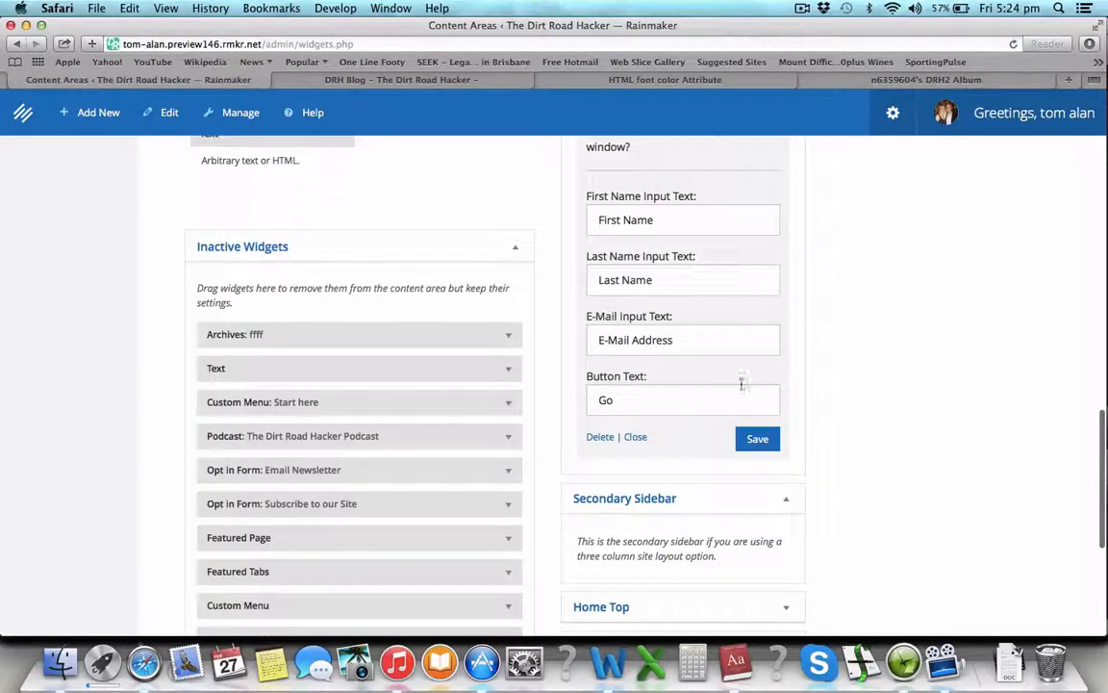
{"action": "left_click", "coordinate": [636, 439]}
{"action": "scroll", "coordinate": [673, 318], "scroll_direction": "up", "scroll_amount": 15}
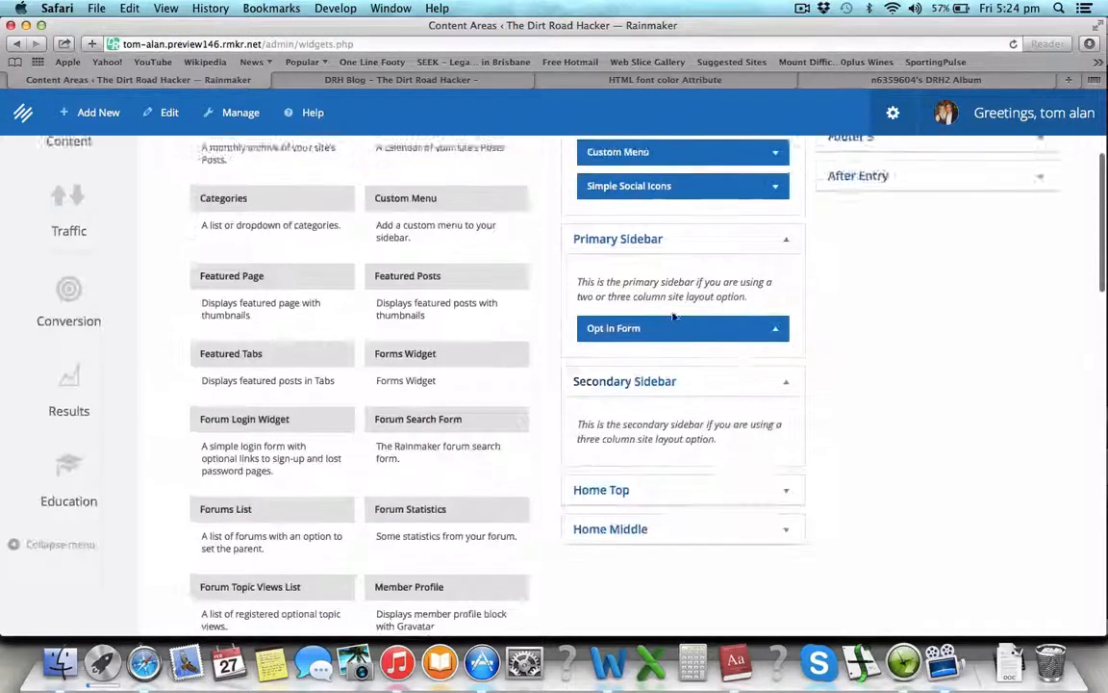
{"action": "scroll", "coordinate": [676, 397], "scroll_direction": "down", "scroll_amount": 2}
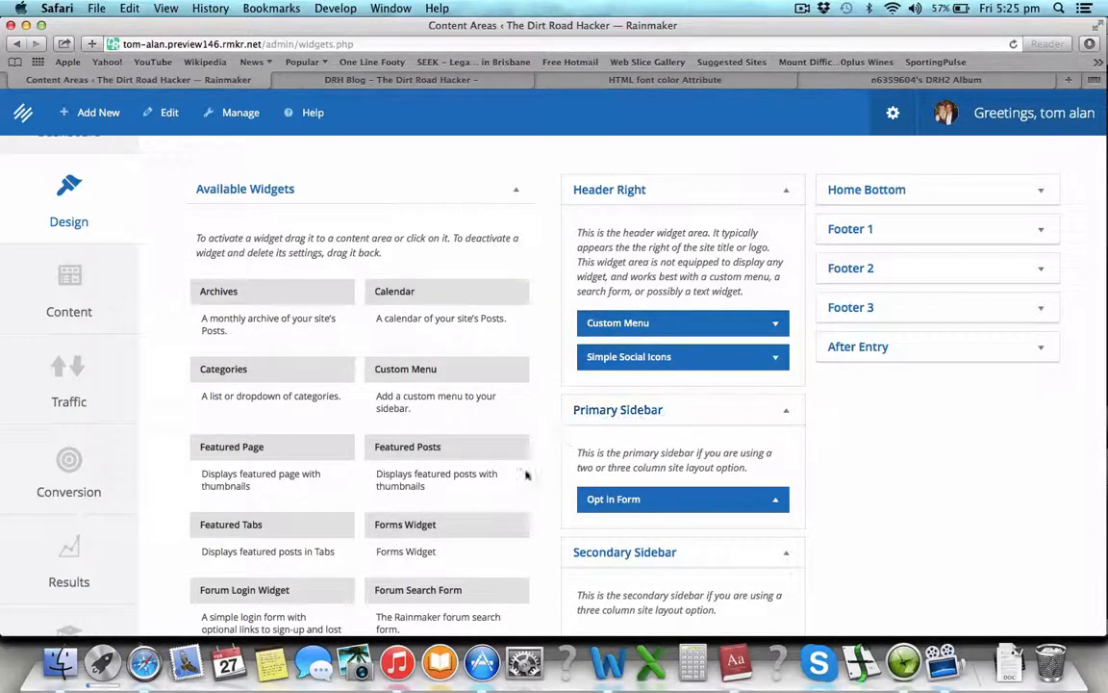
Step: Drag the Simple Social Icons widget into the Primary Sidebar
{"action": "scroll", "coordinate": [524, 486], "scroll_direction": "down", "scroll_amount": 10}
{"action": "scroll", "coordinate": [509, 504], "scroll_direction": "down", "scroll_amount": 2}
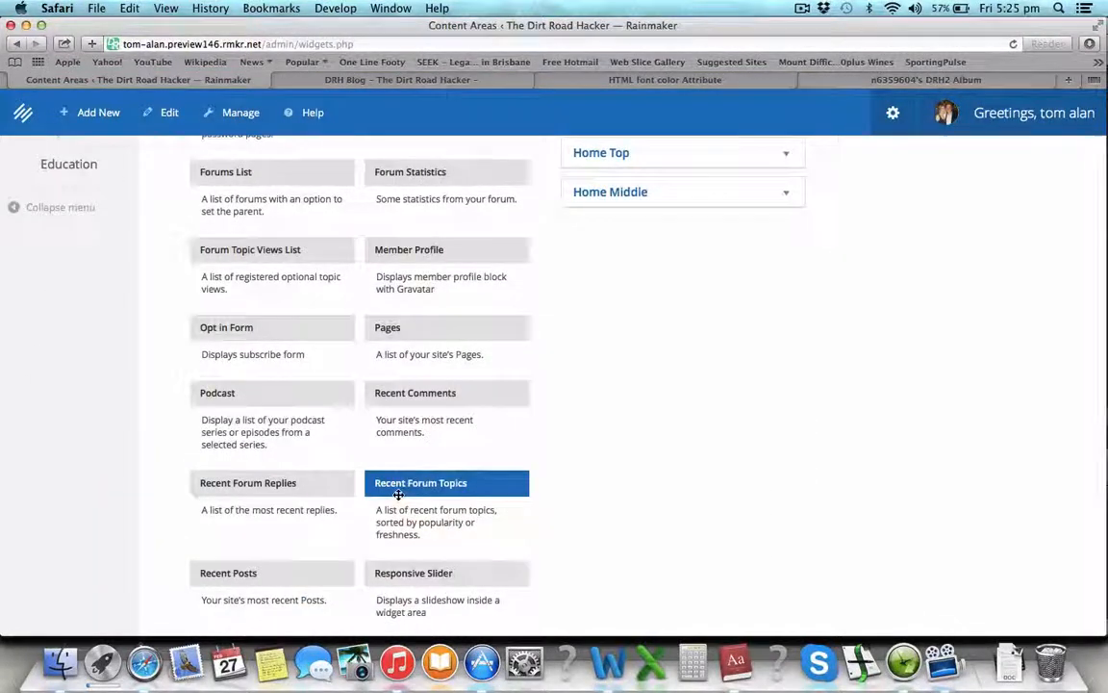
{"action": "scroll", "coordinate": [509, 504], "scroll_direction": "down", "scroll_amount": 6}
{"action": "scroll", "coordinate": [400, 498], "scroll_direction": "down", "scroll_amount": 2}
{"action": "scroll", "coordinate": [399, 498], "scroll_direction": "up", "scroll_amount": 3}
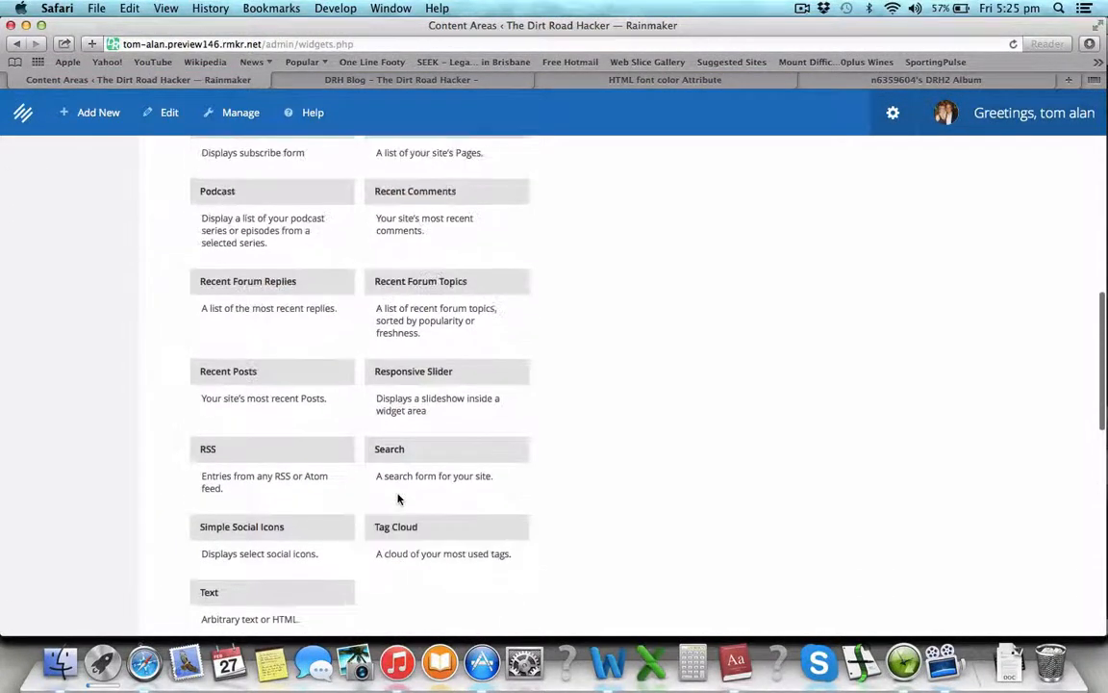
{"action": "left_click", "coordinate": [306, 526]}
{"action": "left_click_drag", "start_coordinate": [306, 525], "coordinate": [664, 330]}
Step: Title the widget 'Come and hang out with me' and tick 'Open links in new window?'
{"action": "scroll", "coordinate": [712, 332], "scroll_direction": "down", "scroll_amount": 1}
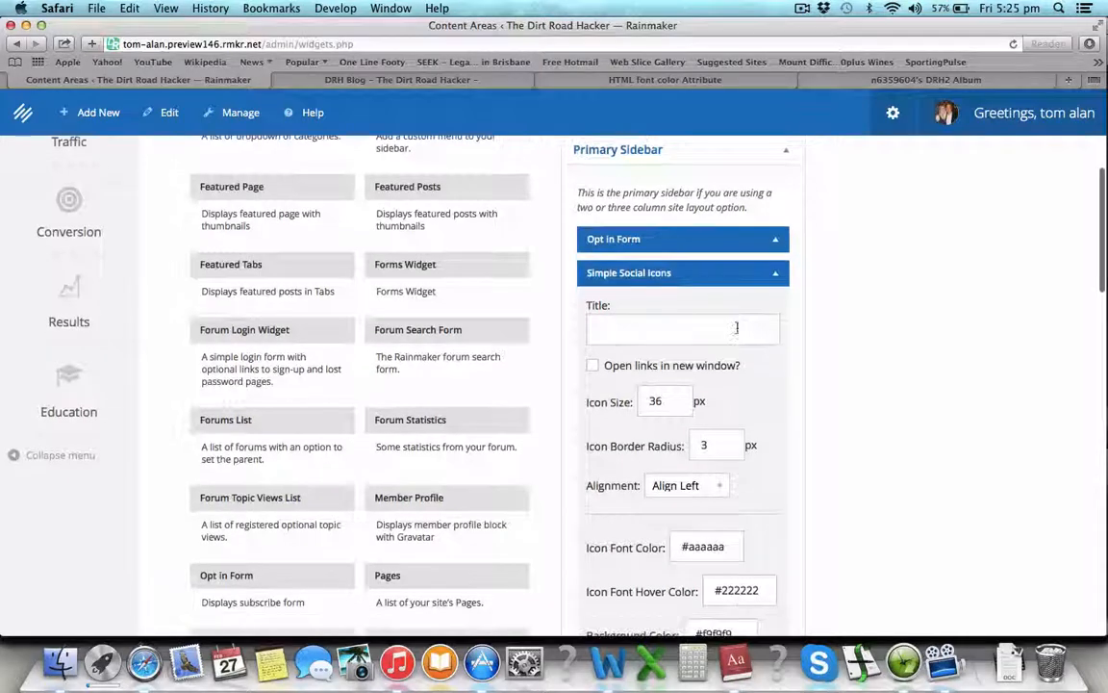
{"action": "left_click", "coordinate": [723, 332]}
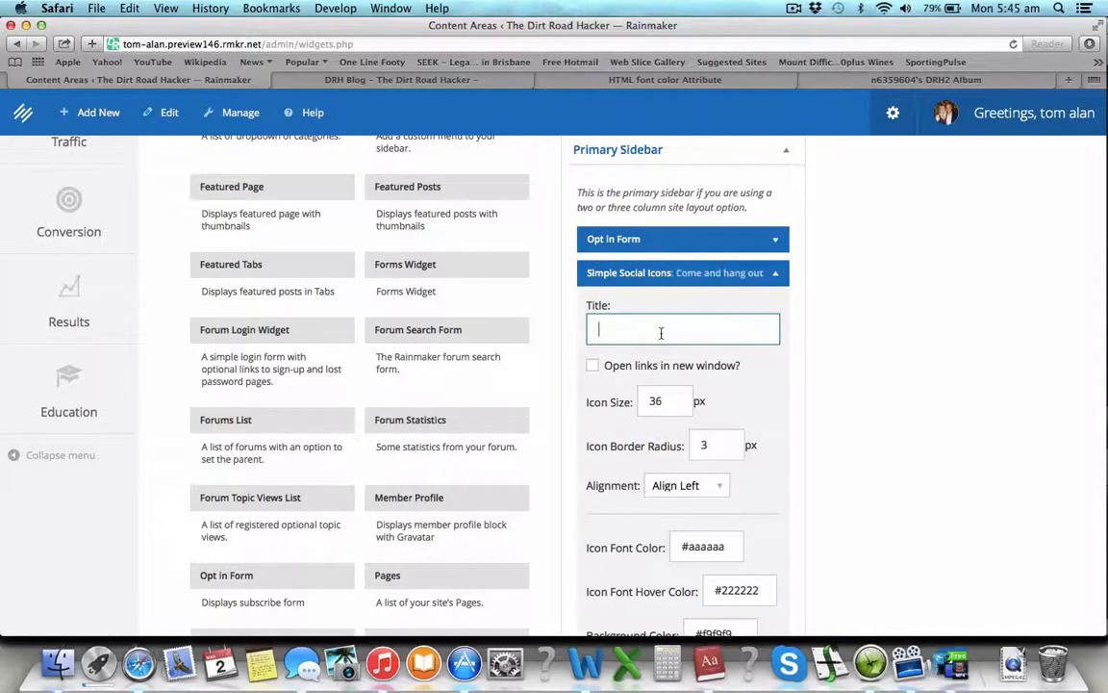
{"action": "type", "text": "Come and hang out with "}
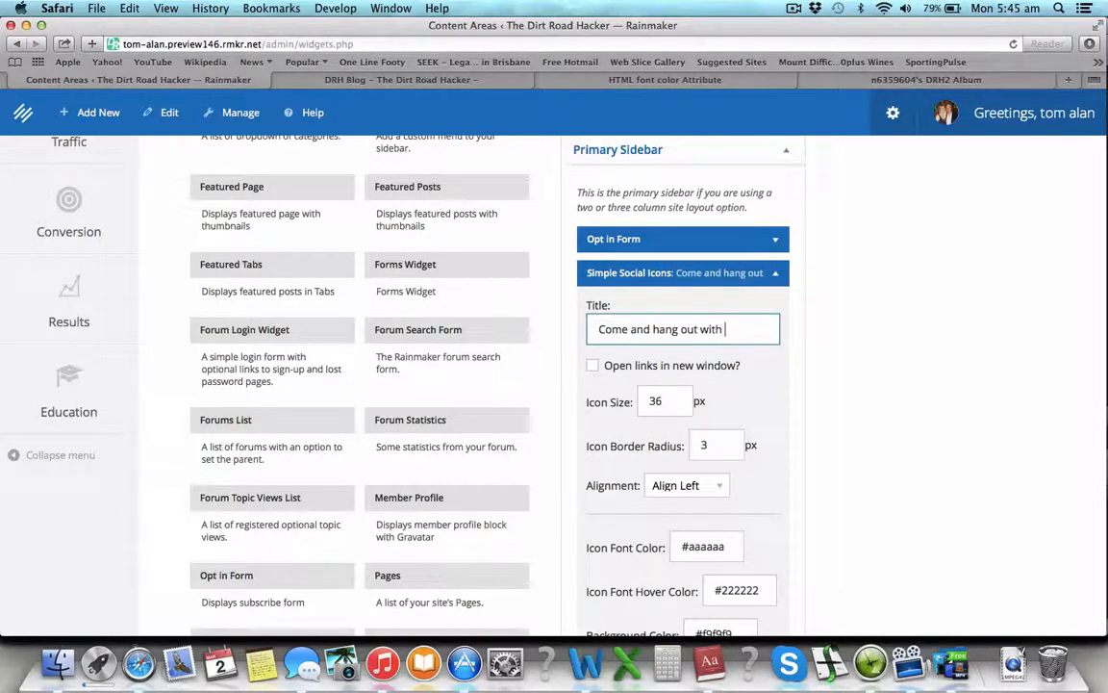
{"action": "type", "text": "me"}
{"action": "left_click", "coordinate": [592, 365]}
{"action": "scroll", "coordinate": [678, 340], "scroll_direction": "down", "scroll_amount": 3}
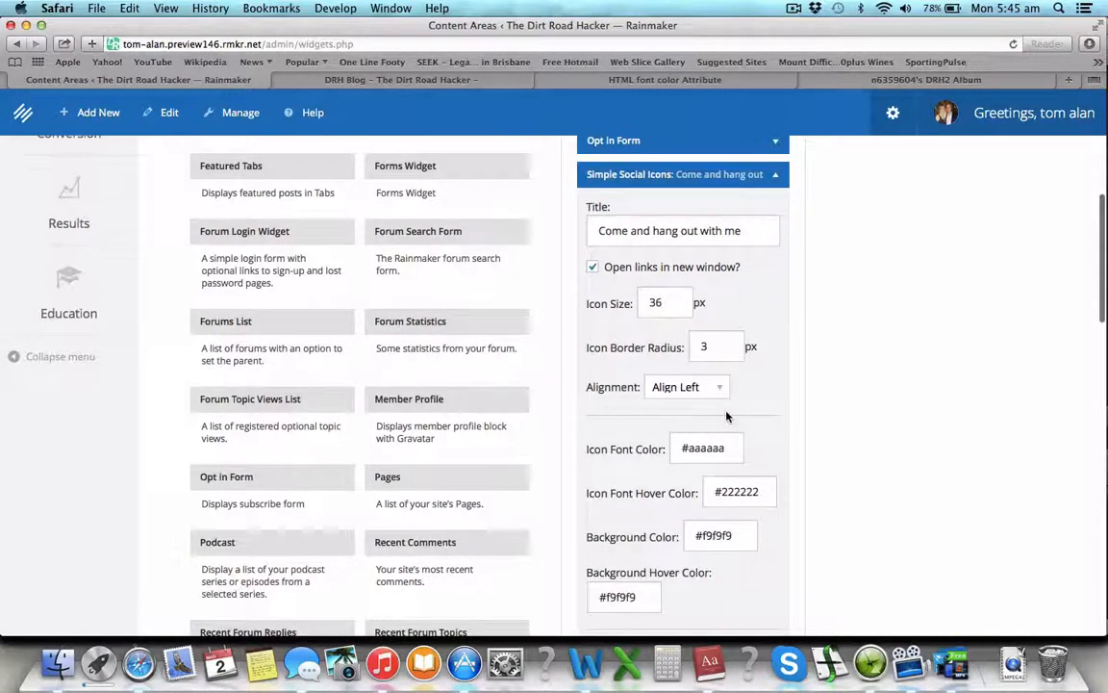
{"action": "scroll", "coordinate": [715, 462], "scroll_direction": "down", "scroll_amount": 3}
{"action": "scroll", "coordinate": [714, 464], "scroll_direction": "up", "scroll_amount": 5}
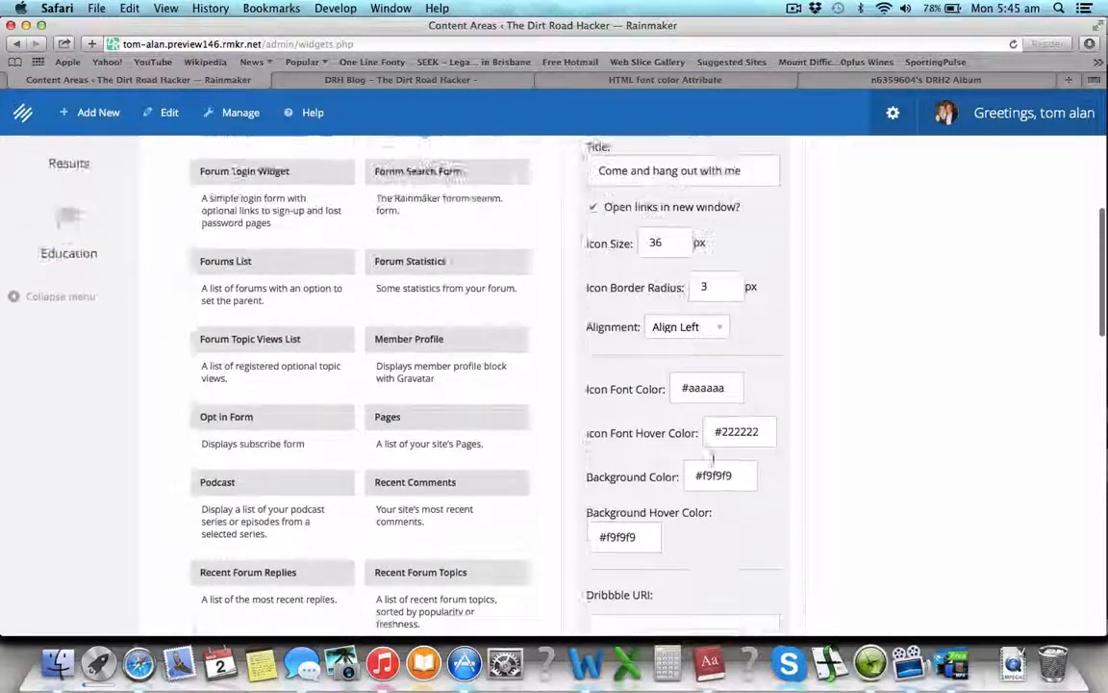
{"action": "scroll", "coordinate": [714, 464], "scroll_direction": "down", "scroll_amount": 2}
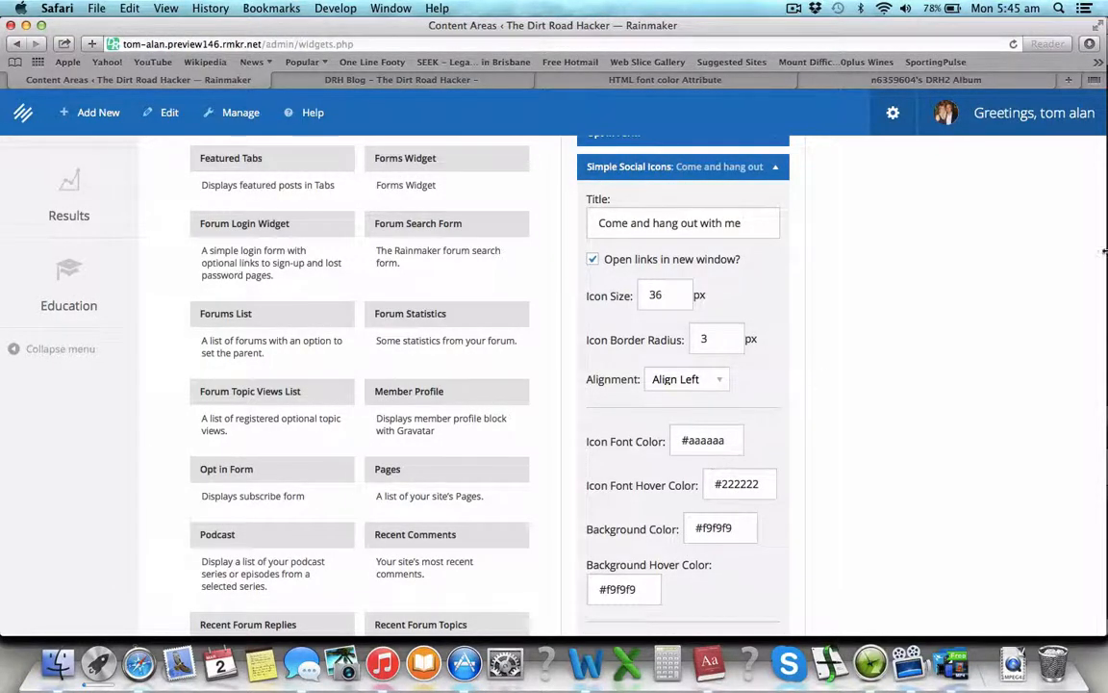
{"action": "scroll", "coordinate": [760, 229], "scroll_direction": "up", "scroll_amount": 10}
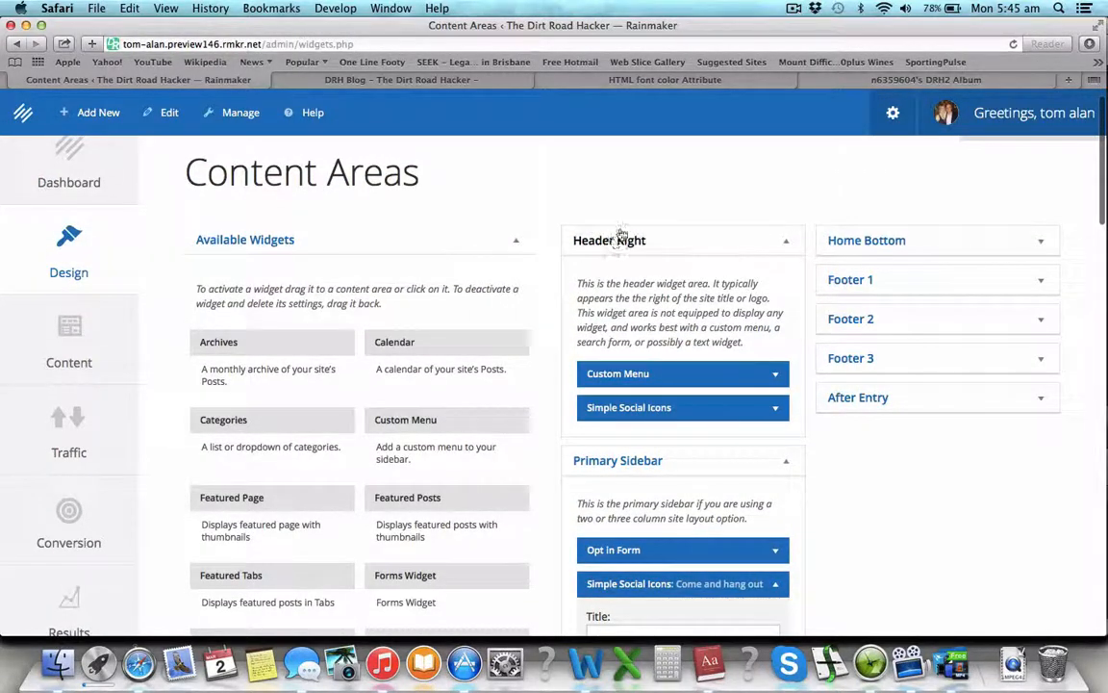
Step: Check the header social icons' 50 px size, then enter 50 as the sidebar widget's icon size
{"action": "left_click", "coordinate": [778, 374]}
{"action": "left_click", "coordinate": [777, 374]}
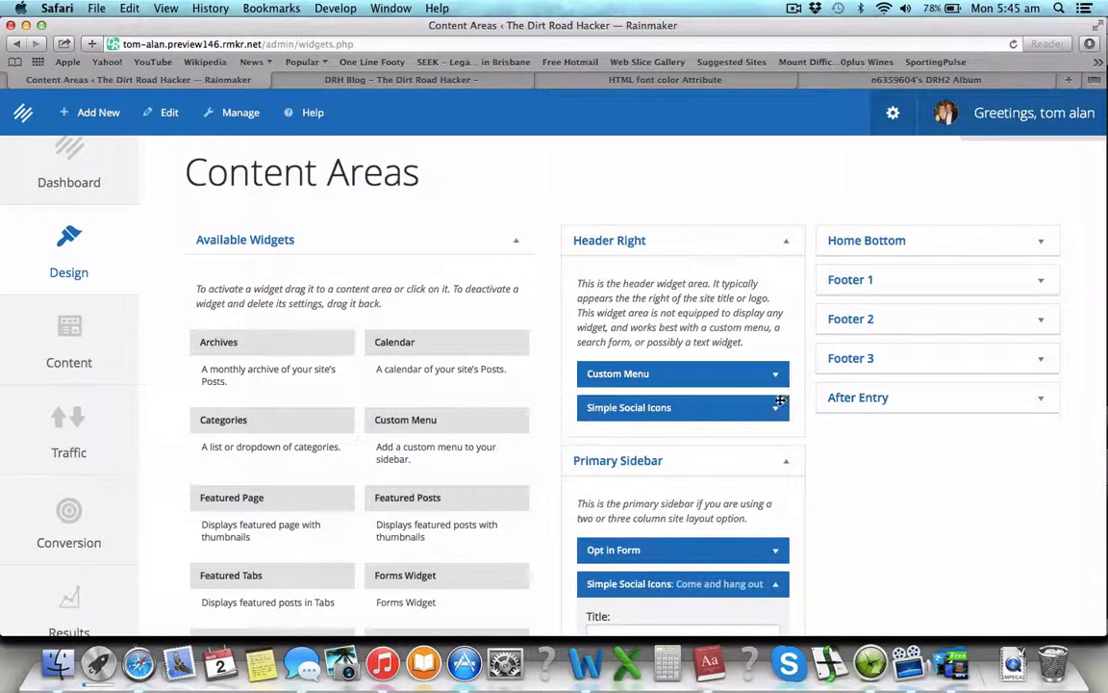
{"action": "left_click", "coordinate": [778, 410]}
{"action": "scroll", "coordinate": [712, 491], "scroll_direction": "down", "scroll_amount": 3}
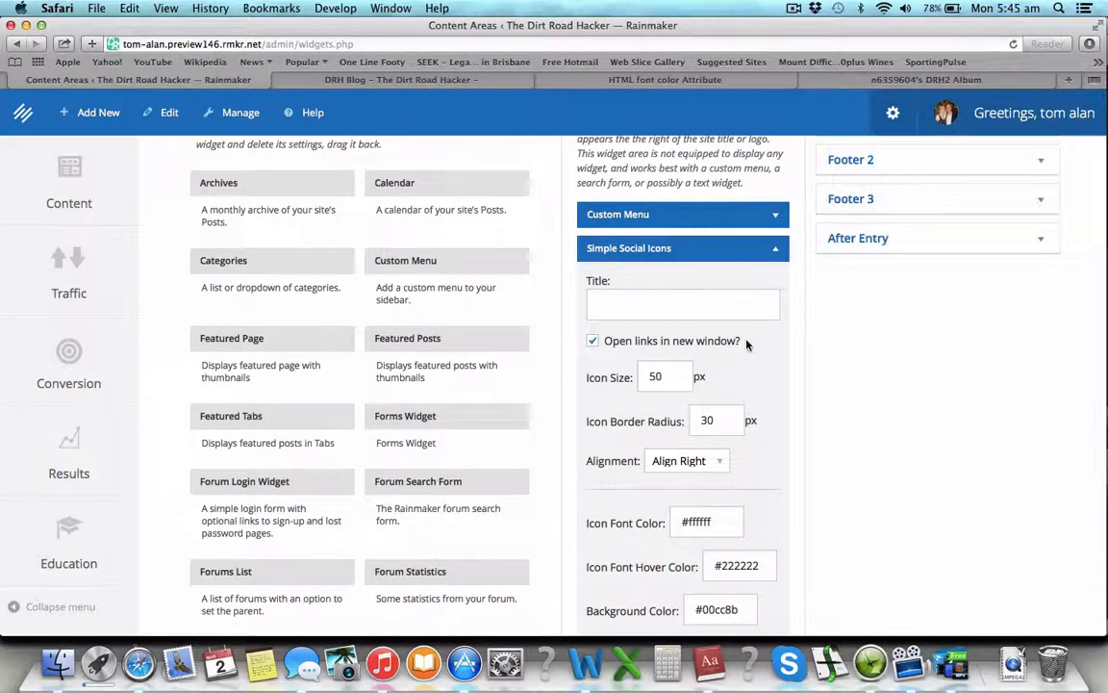
{"action": "left_click", "coordinate": [673, 376]}
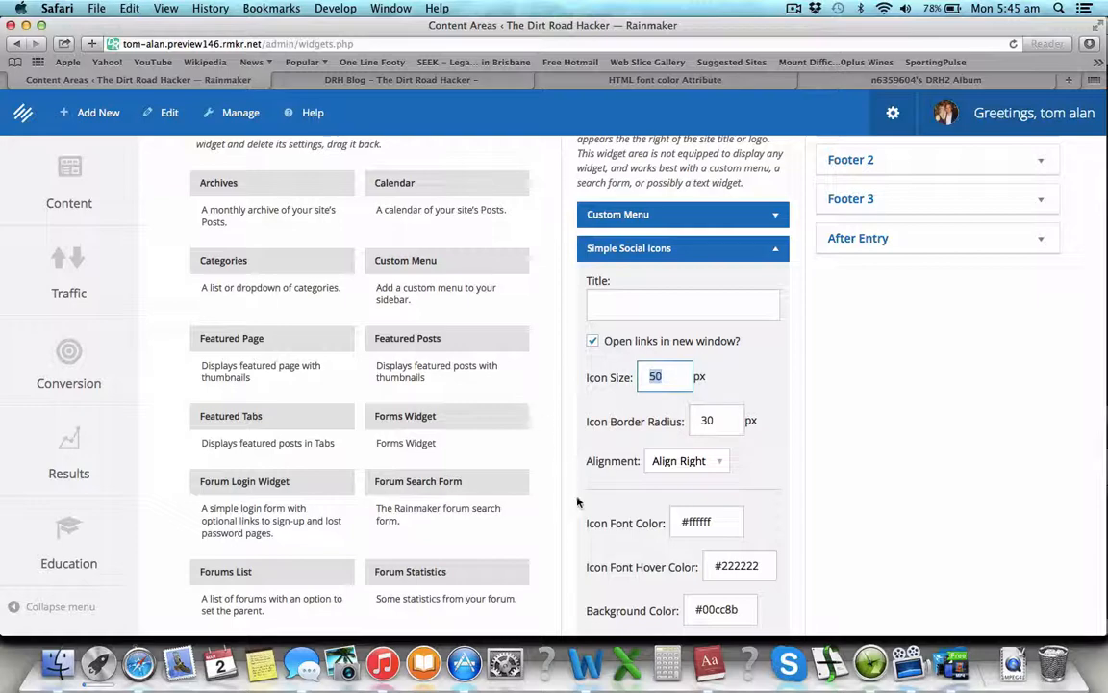
{"action": "scroll", "coordinate": [577, 501], "scroll_direction": "down", "scroll_amount": 15}
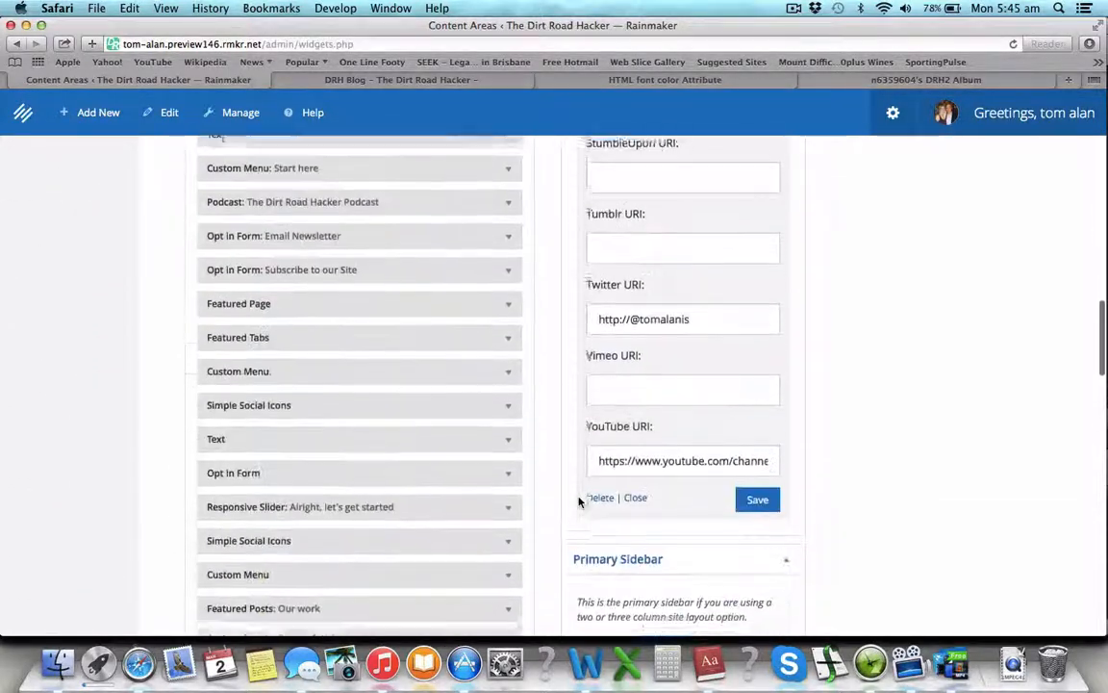
{"action": "scroll", "coordinate": [580, 500], "scroll_direction": "down", "scroll_amount": 5}
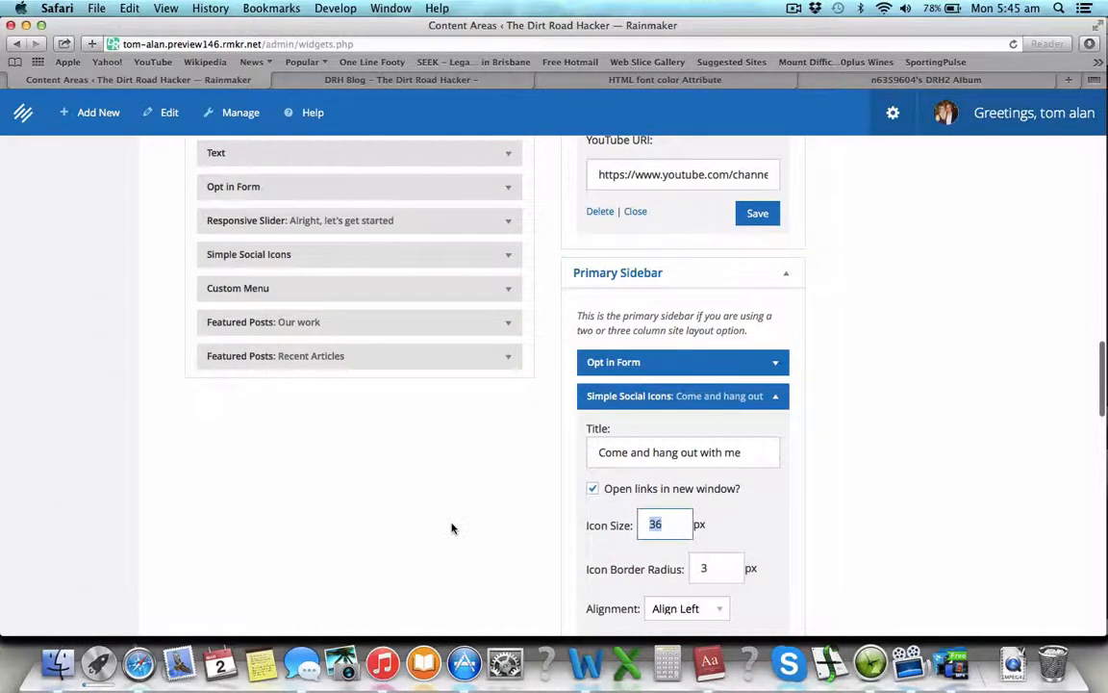
{"action": "type", "text": "50"}
{"action": "scroll", "coordinate": [648, 442], "scroll_direction": "up", "scroll_amount": 20}
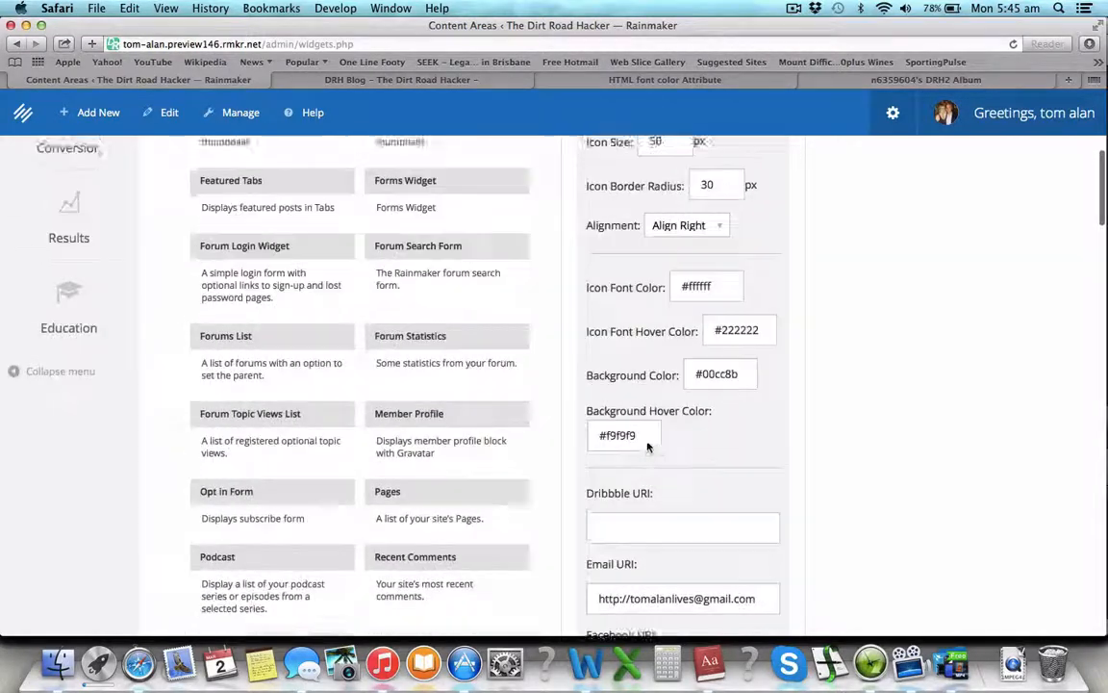
{"action": "scroll", "coordinate": [647, 442], "scroll_direction": "down", "scroll_amount": 2}
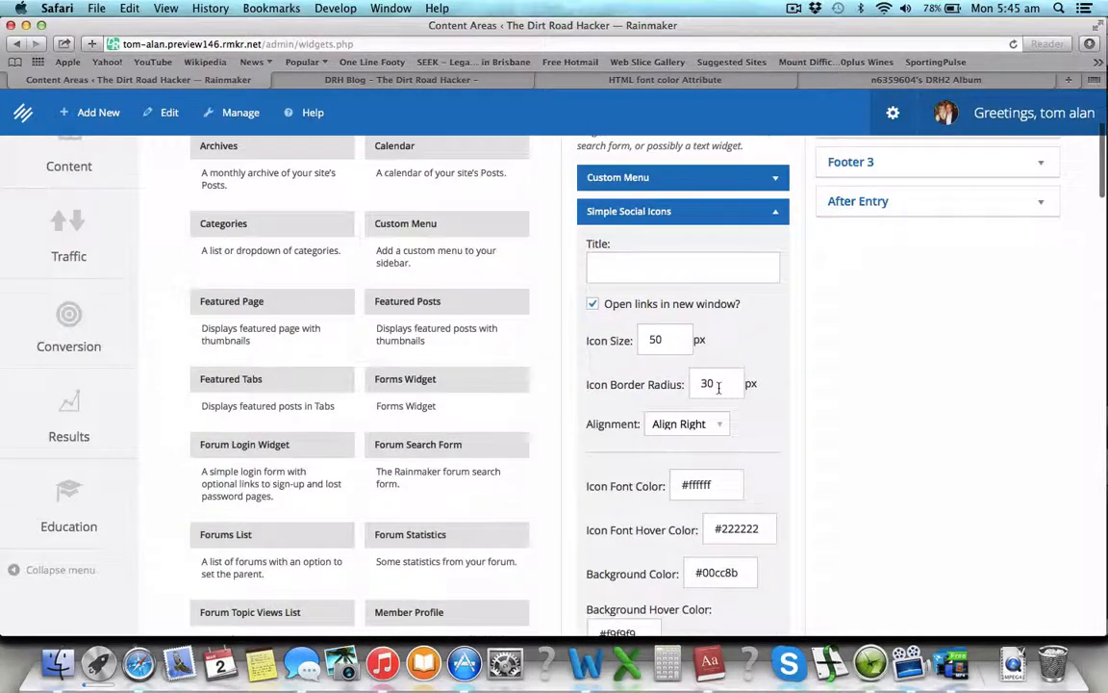
{"action": "scroll", "coordinate": [719, 387], "scroll_direction": "down", "scroll_amount": 15}
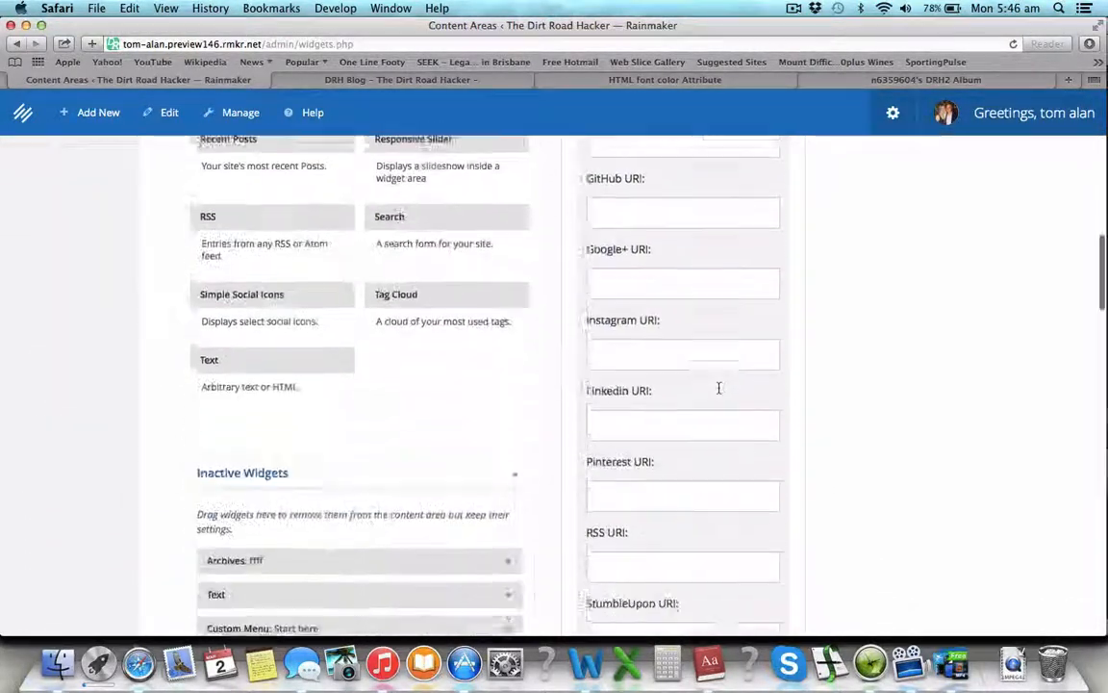
{"action": "scroll", "coordinate": [719, 387], "scroll_direction": "down", "scroll_amount": 15}
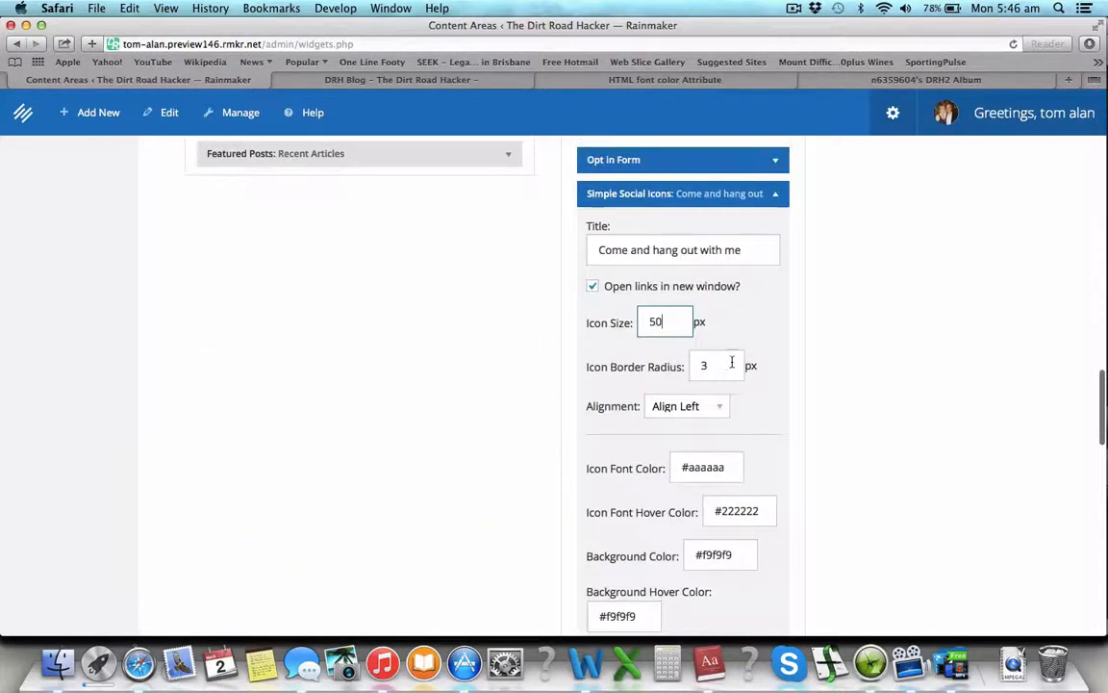
Step: Set the icon border radius to 30 and centre-align the social icons
{"action": "left_click", "coordinate": [732, 363]}
{"action": "left_click", "coordinate": [714, 408]}
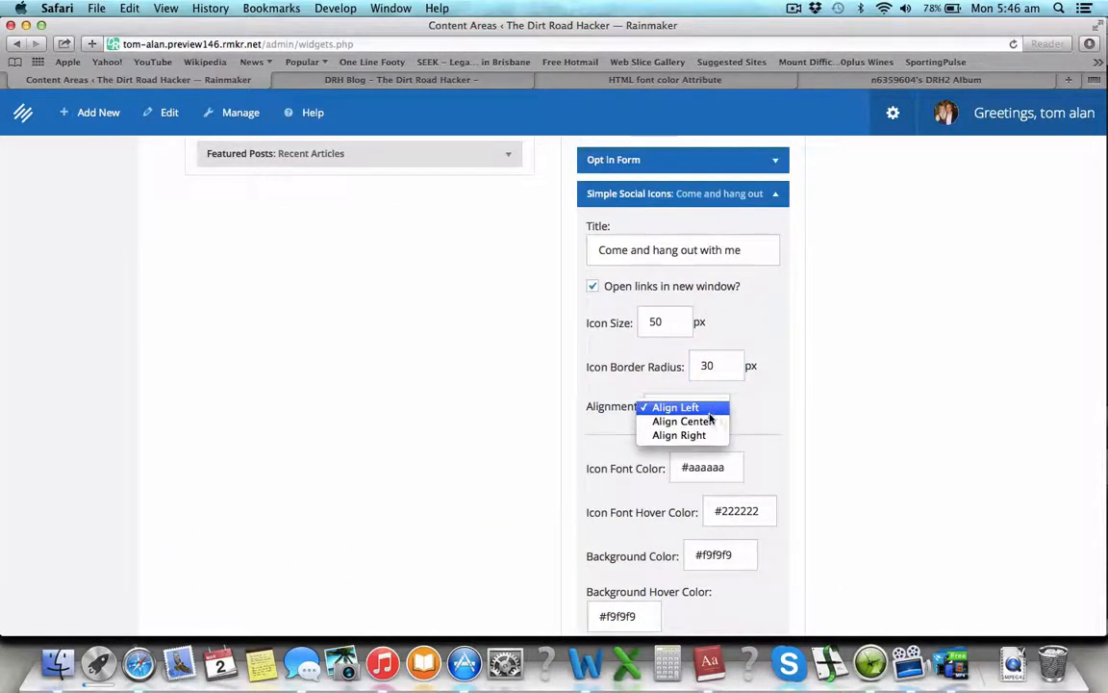
{"action": "left_click", "coordinate": [702, 421]}
{"action": "scroll", "coordinate": [760, 326], "scroll_direction": "up", "scroll_amount": 10}
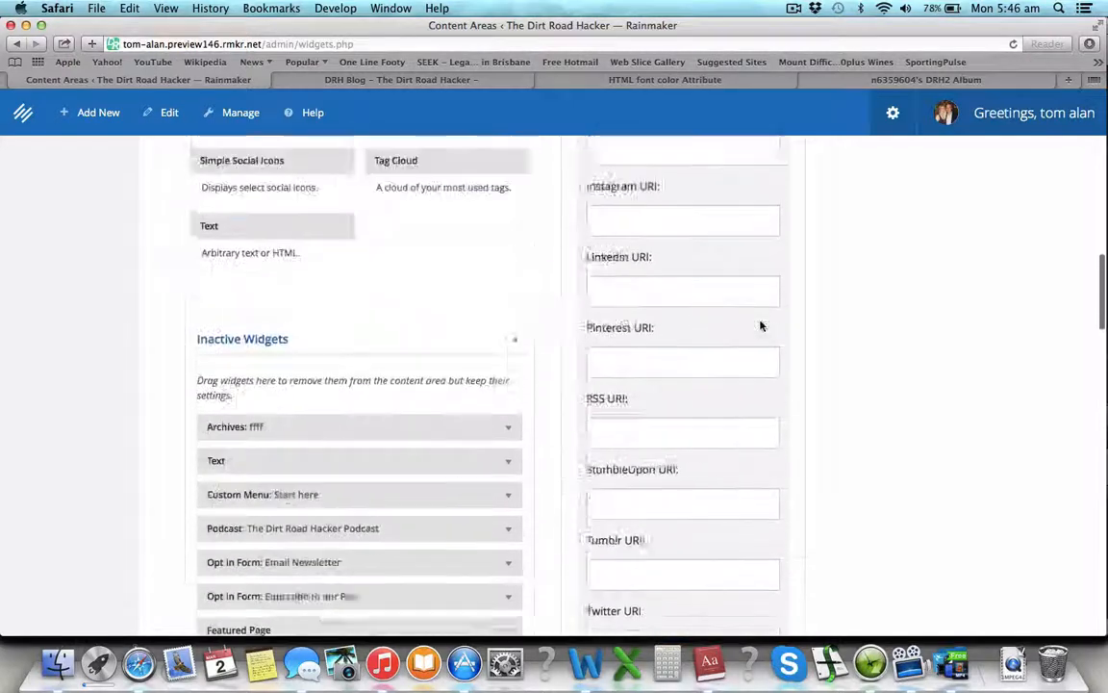
{"action": "scroll", "coordinate": [760, 327], "scroll_direction": "up", "scroll_amount": 10}
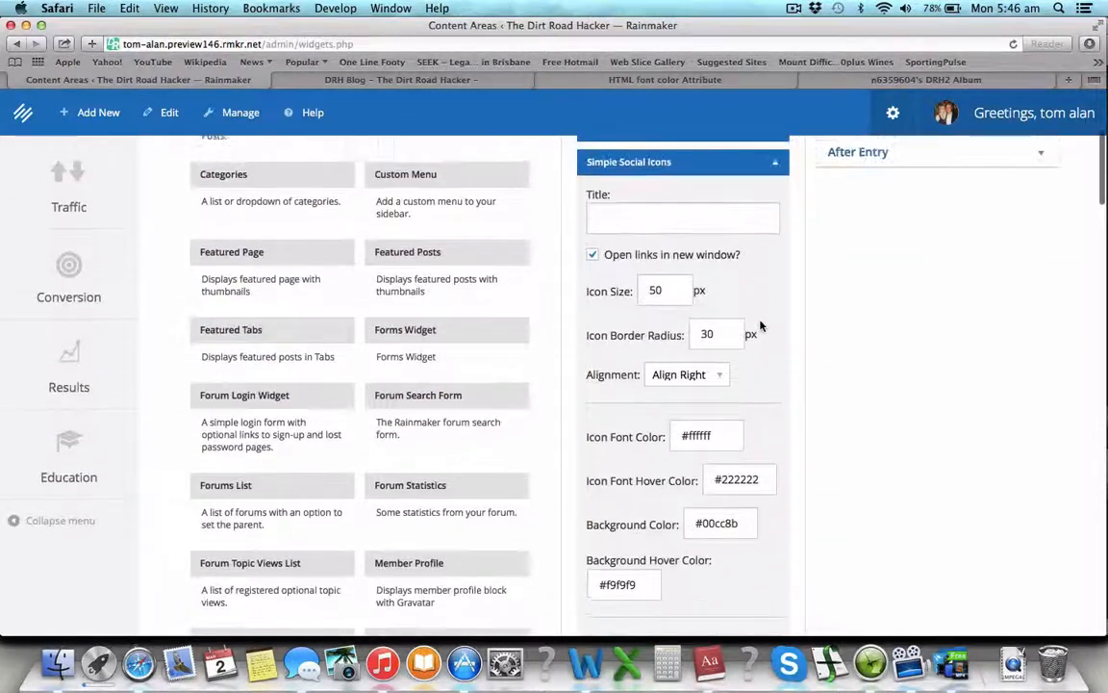
Step: Change the icon font colour to #ffffff
{"action": "scroll", "coordinate": [760, 326], "scroll_direction": "down", "scroll_amount": 5}
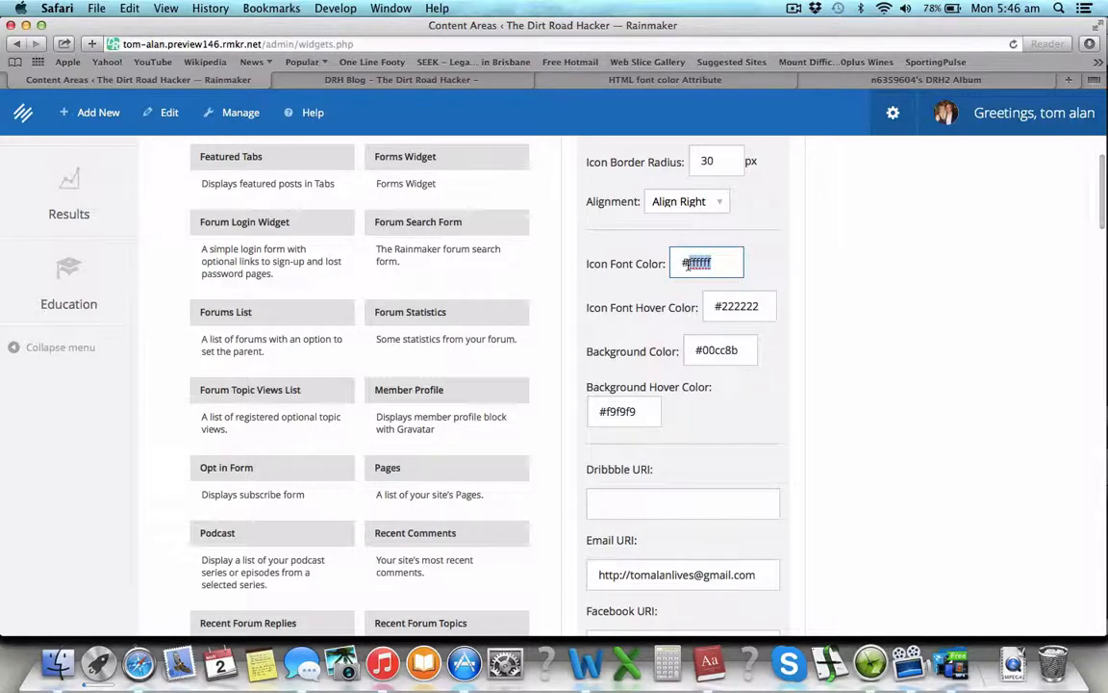
{"action": "scroll", "coordinate": [718, 424], "scroll_direction": "down", "scroll_amount": 15}
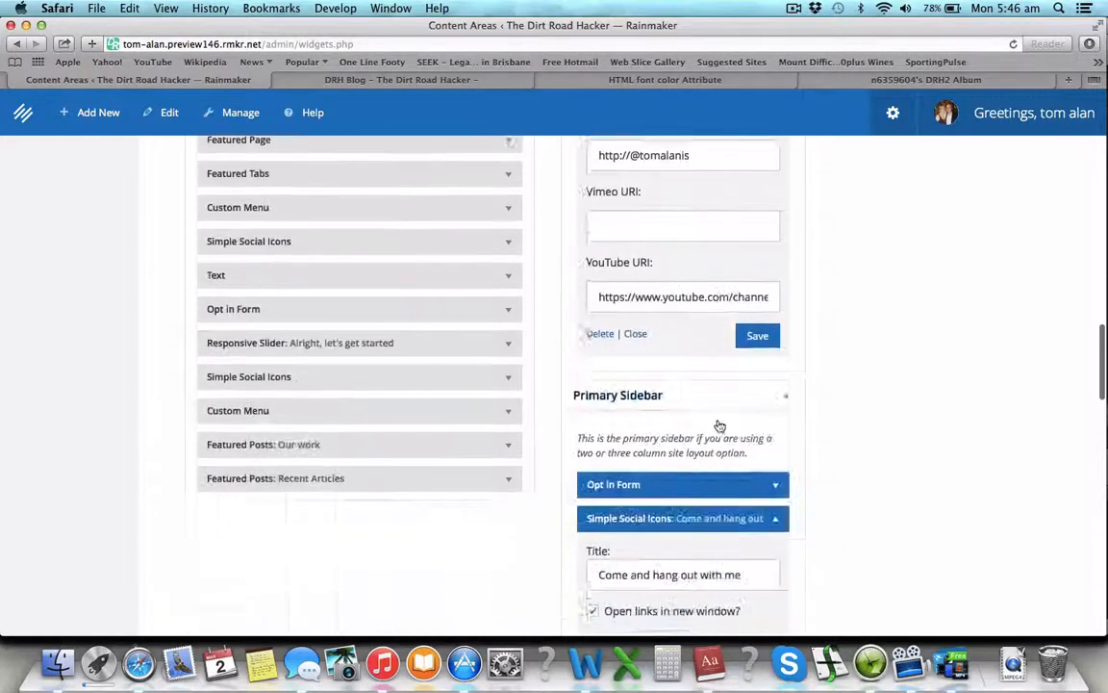
{"action": "scroll", "coordinate": [718, 424], "scroll_direction": "down", "scroll_amount": 4}
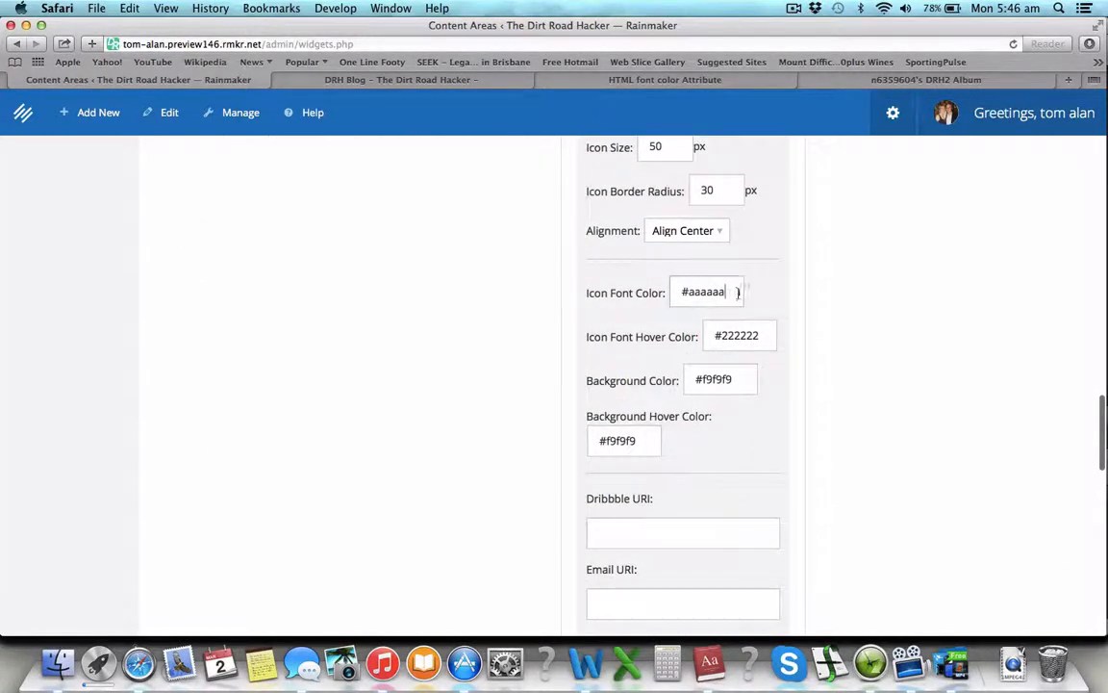
{"action": "left_click_drag", "start_coordinate": [738, 291], "coordinate": [692, 293]}
{"action": "type", "text": "ffffff"}
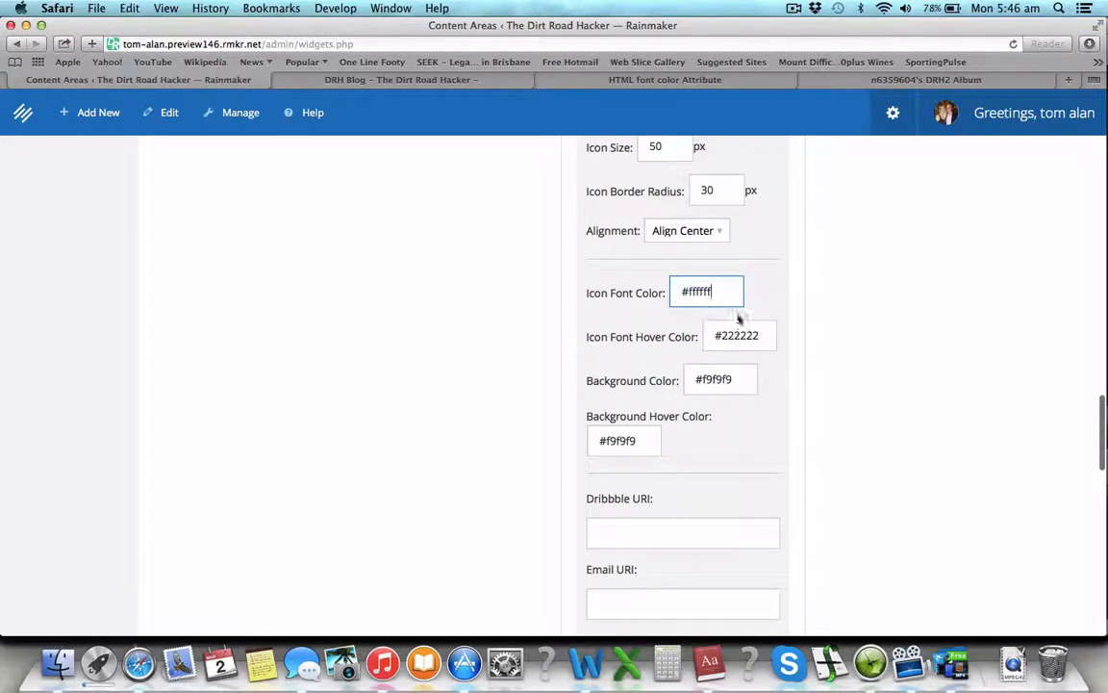
Step: Replace the #f9f9f9 icon background colour with #00cc8b, copied from the other widget
{"action": "scroll", "coordinate": [768, 337], "scroll_direction": "up", "scroll_amount": 20}
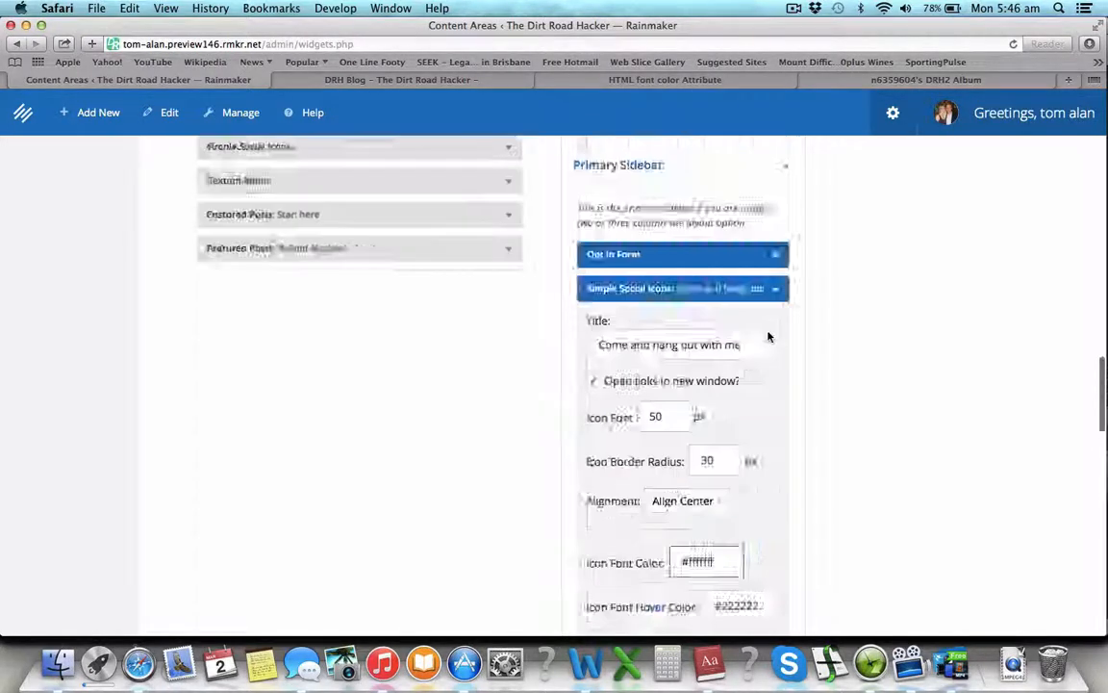
{"action": "scroll", "coordinate": [767, 337], "scroll_direction": "down", "scroll_amount": 5}
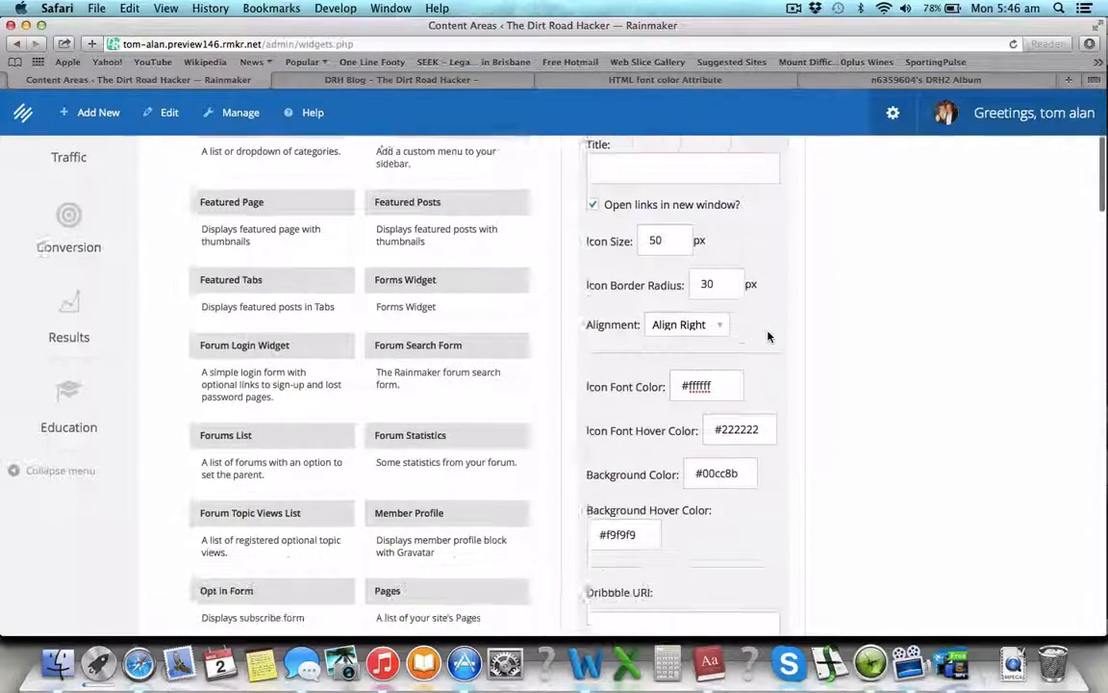
{"action": "left_click_drag", "start_coordinate": [745, 376], "coordinate": [593, 507]}
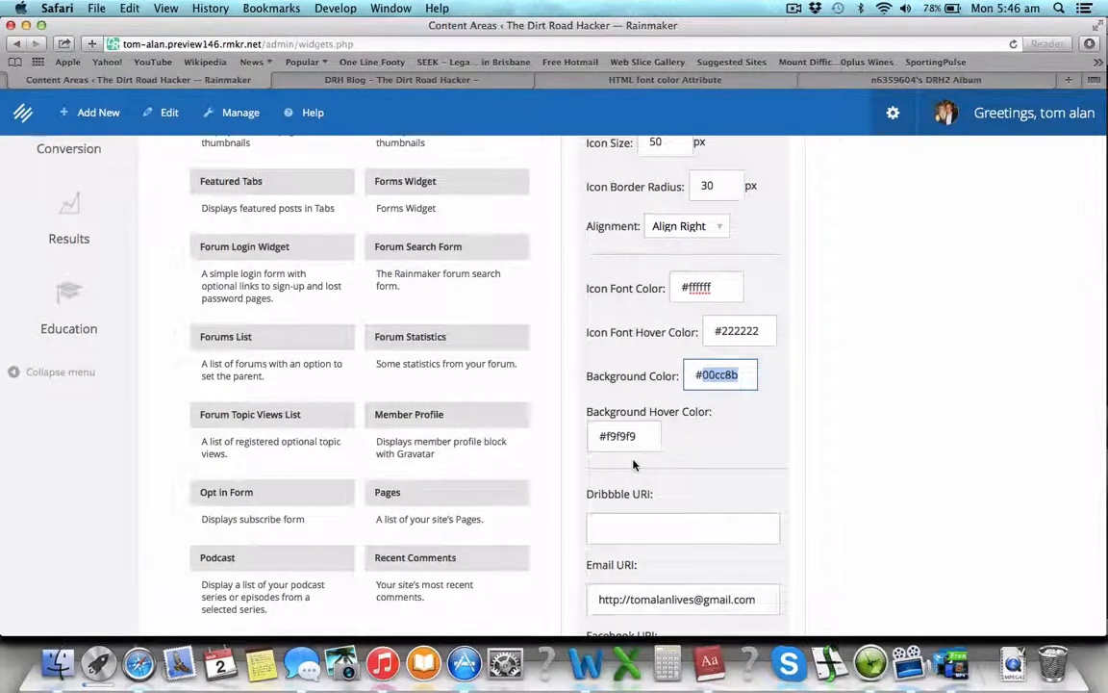
{"action": "scroll", "coordinate": [635, 463], "scroll_direction": "down", "scroll_amount": 20}
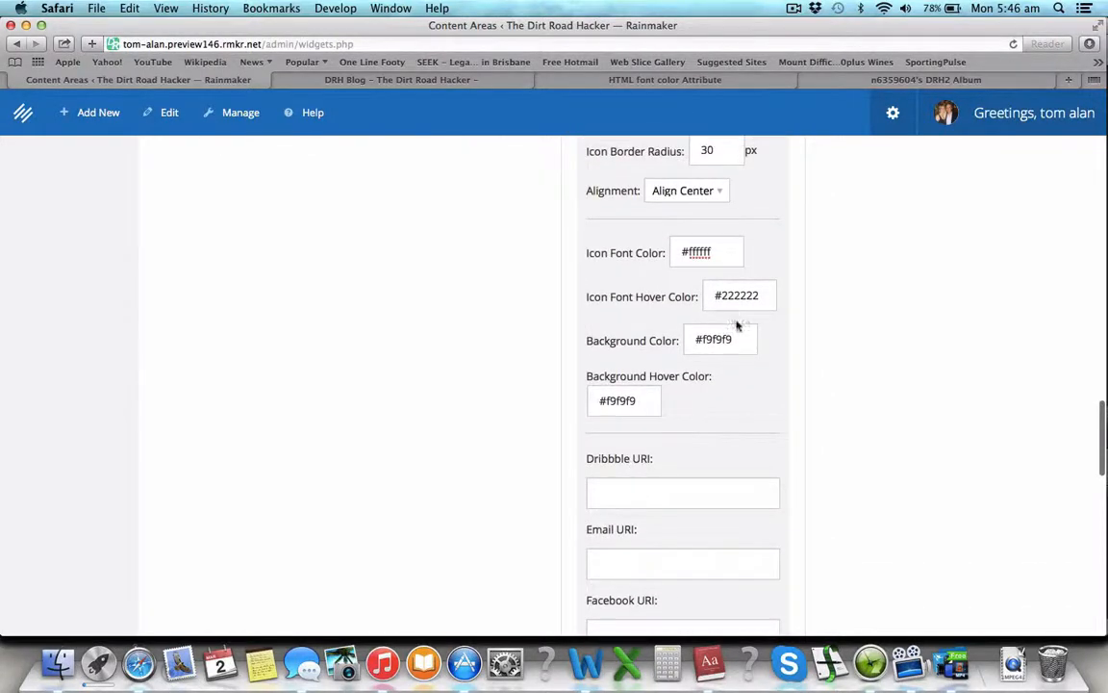
{"action": "left_click_drag", "start_coordinate": [741, 342], "coordinate": [699, 339]}
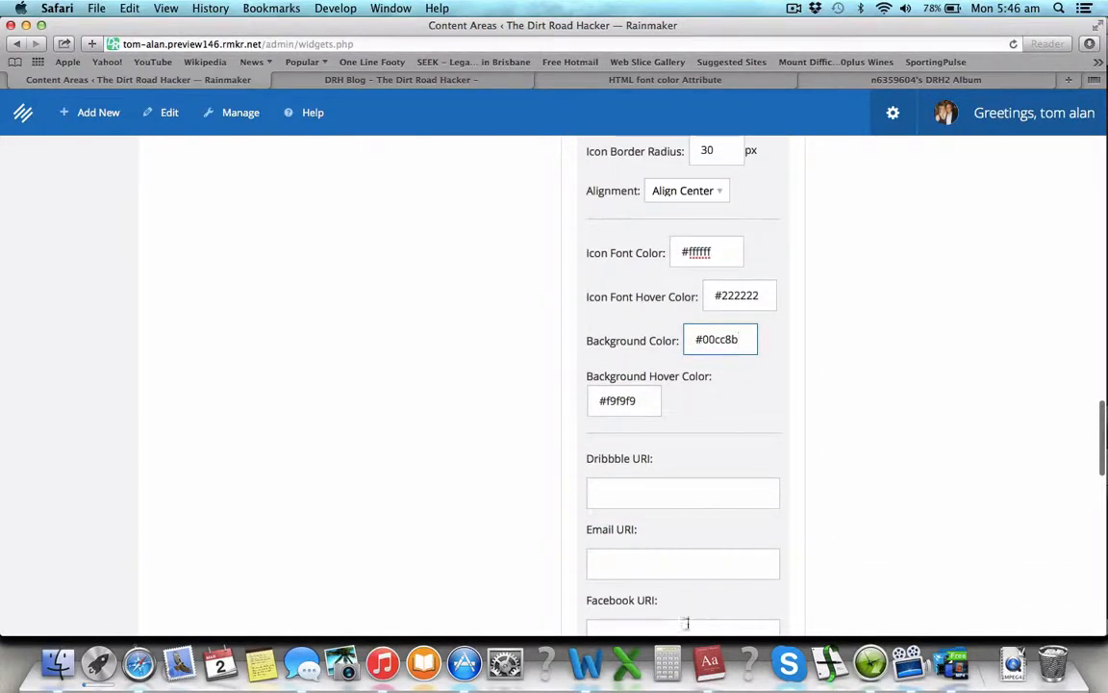
Step: Start entering the email address in the email link field
{"action": "left_click", "coordinate": [676, 568]}
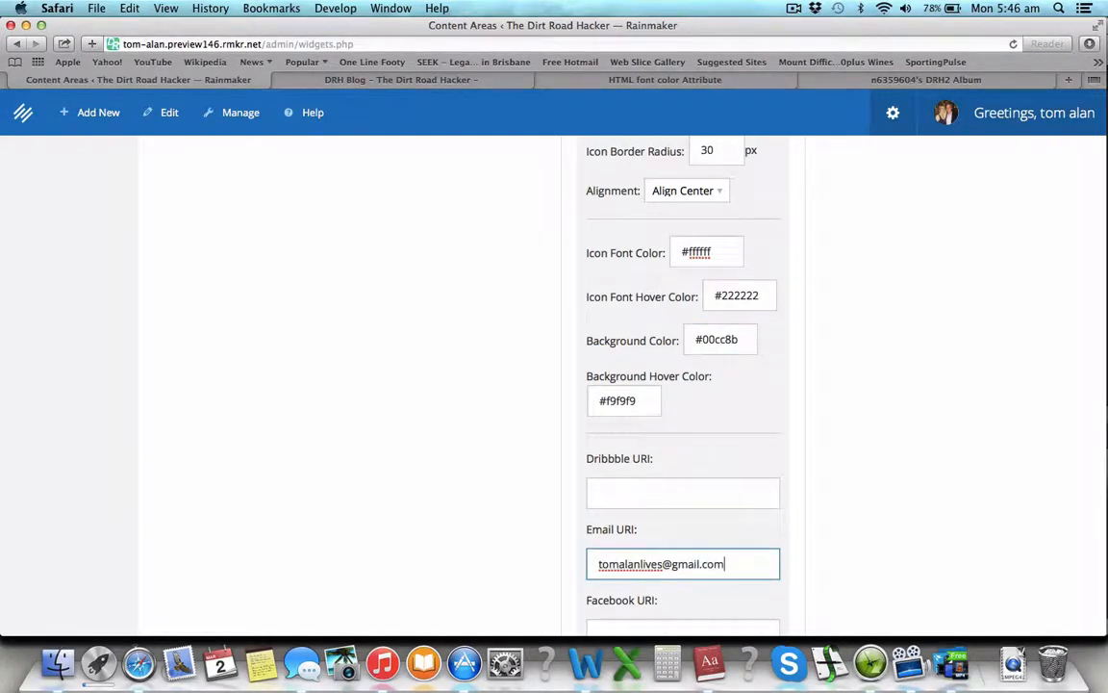
{"action": "scroll", "coordinate": [676, 566], "scroll_direction": "down", "scroll_amount": 1}
{"action": "scroll", "coordinate": [677, 566], "scroll_direction": "up", "scroll_amount": 10}
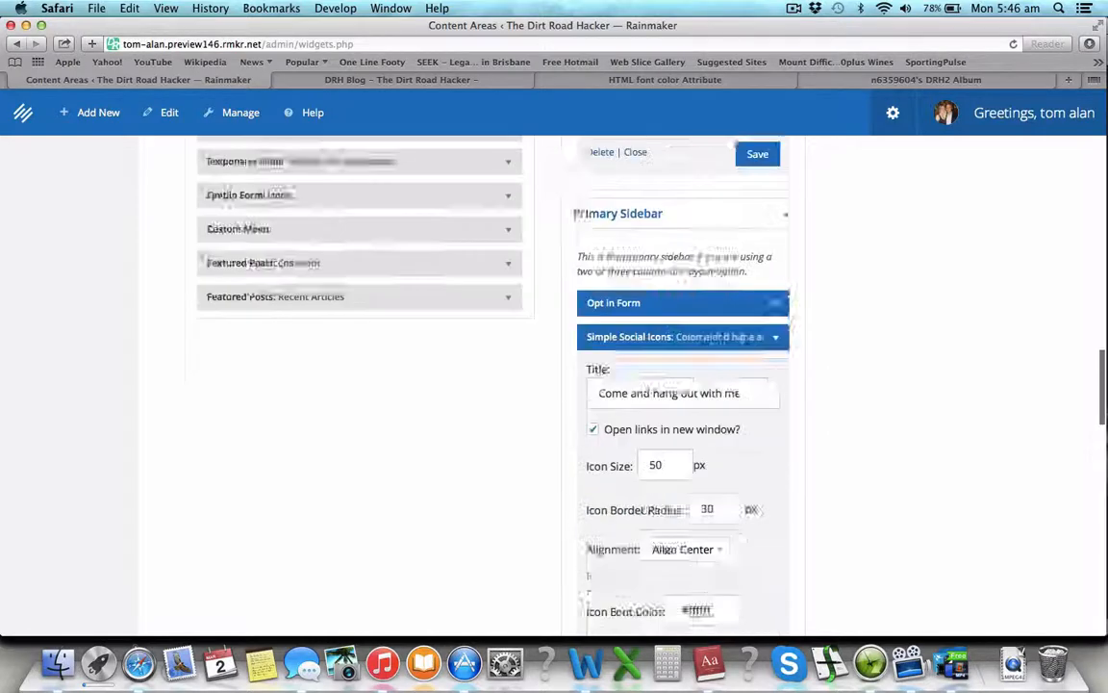
{"action": "scroll", "coordinate": [677, 565], "scroll_direction": "down", "scroll_amount": 1}
{"action": "scroll", "coordinate": [813, 574], "scroll_direction": "up", "scroll_amount": 5}
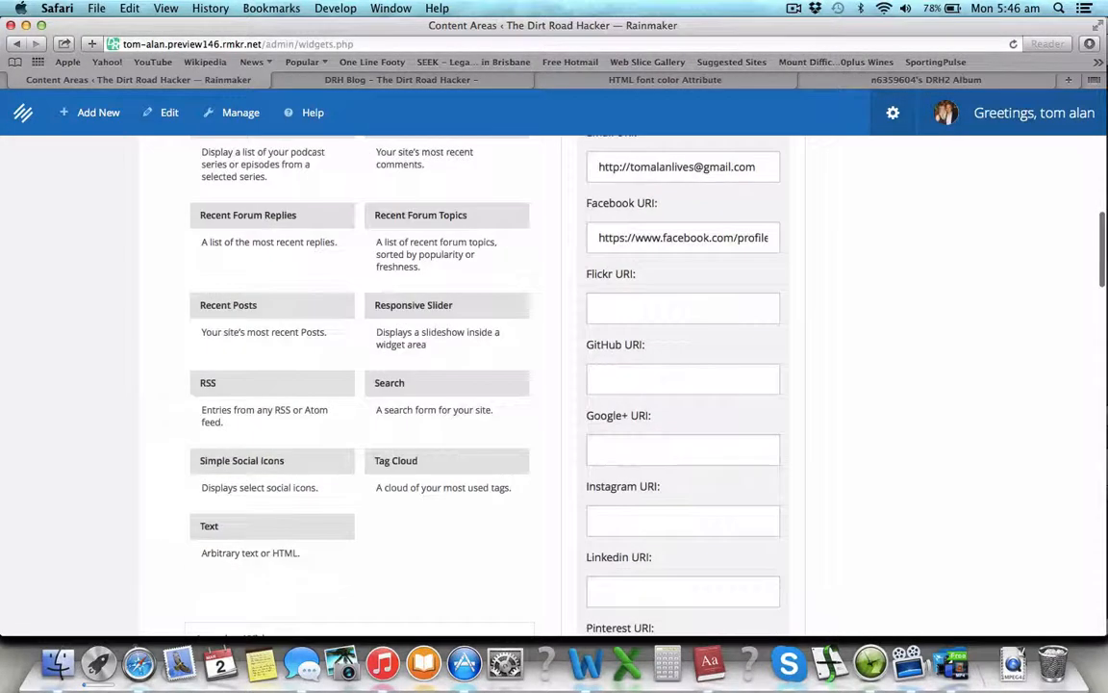
Step: Copy the Facebook profile address from the other widget into the Facebook link field
{"action": "triple_click", "coordinate": [685, 397]}
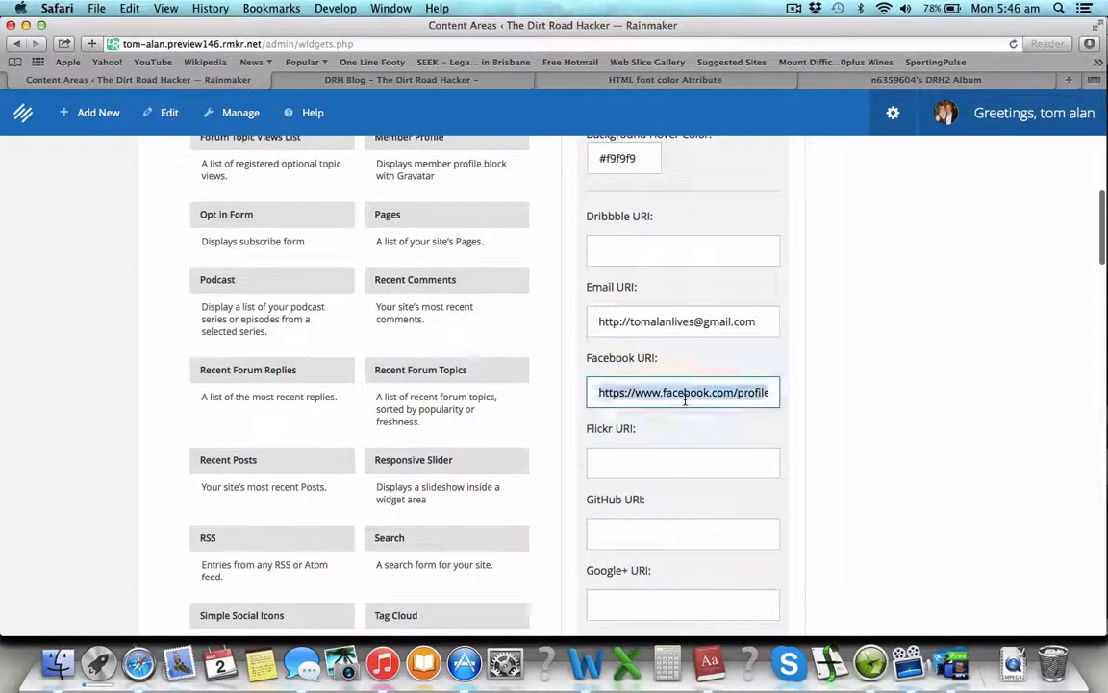
{"action": "scroll", "coordinate": [685, 399], "scroll_direction": "down", "scroll_amount": 12}
{"action": "scroll", "coordinate": [685, 404], "scroll_direction": "down", "scroll_amount": 4}
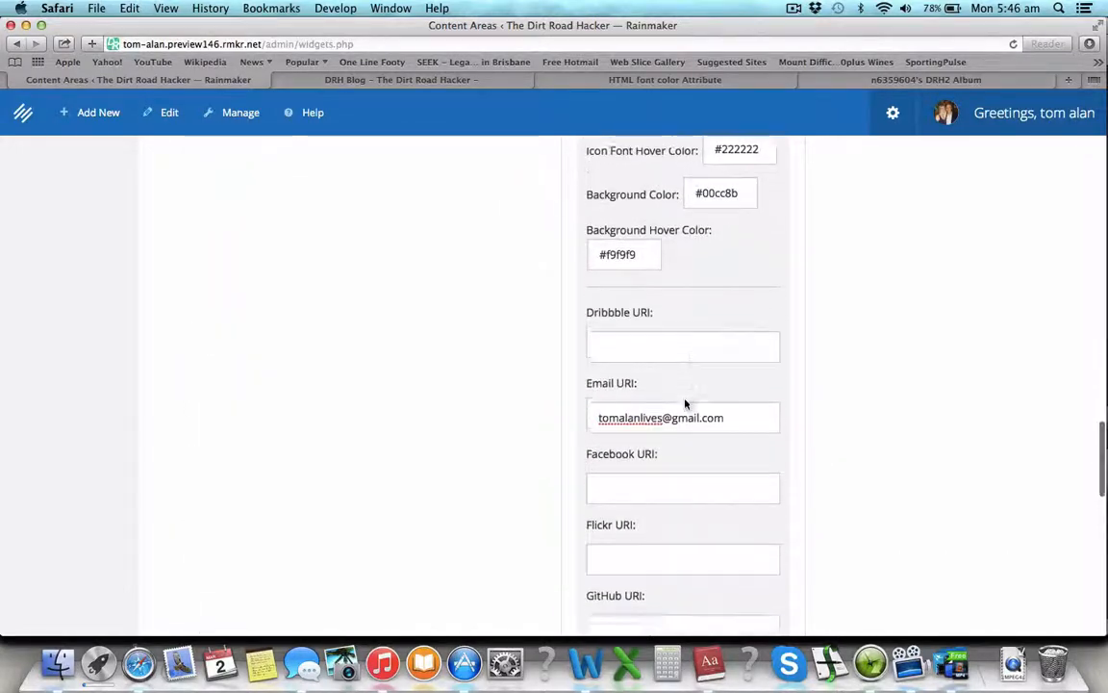
{"action": "left_click", "coordinate": [684, 370]}
{"action": "key", "text": "super+v"}
Step: Copy the YouTube channel address from the other widget into the YouTube link field
{"action": "scroll", "coordinate": [683, 370], "scroll_direction": "up", "scroll_amount": 20}
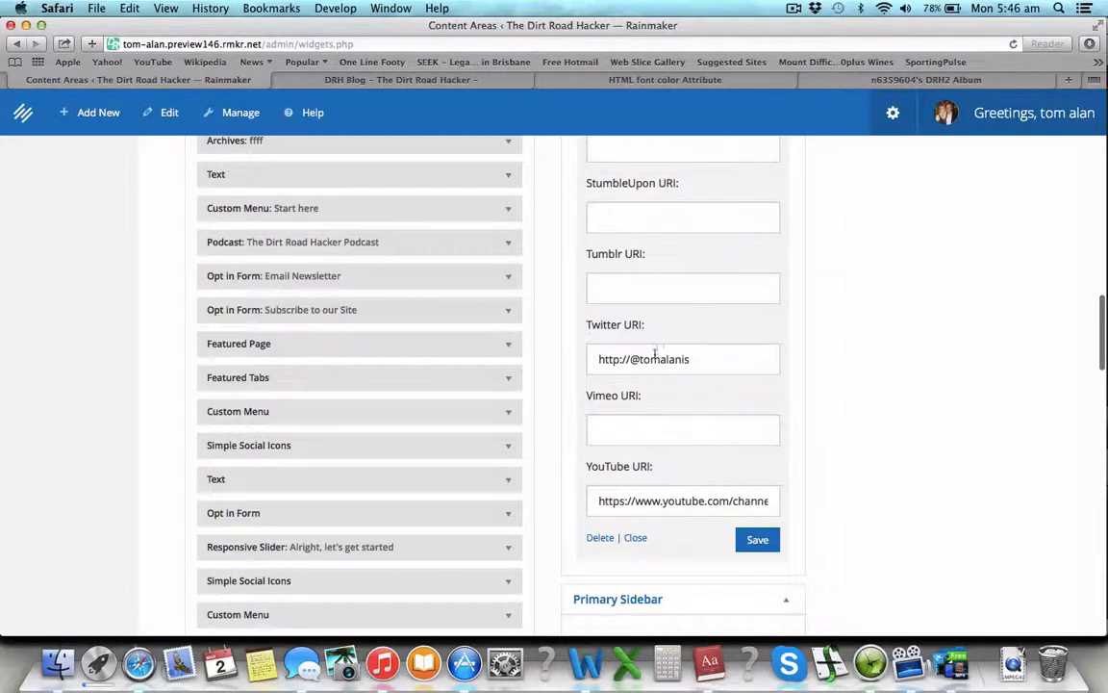
{"action": "triple_click", "coordinate": [665, 491]}
{"action": "scroll", "coordinate": [665, 491], "scroll_direction": "down", "scroll_amount": 10}
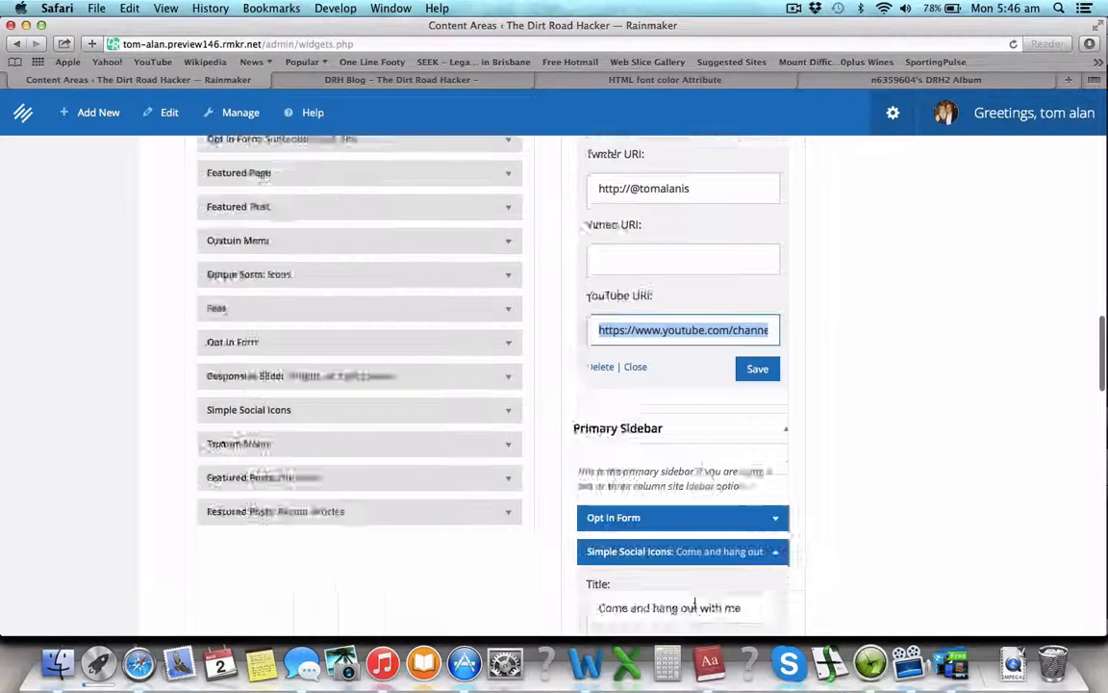
{"action": "scroll", "coordinate": [696, 607], "scroll_direction": "down", "scroll_amount": 10}
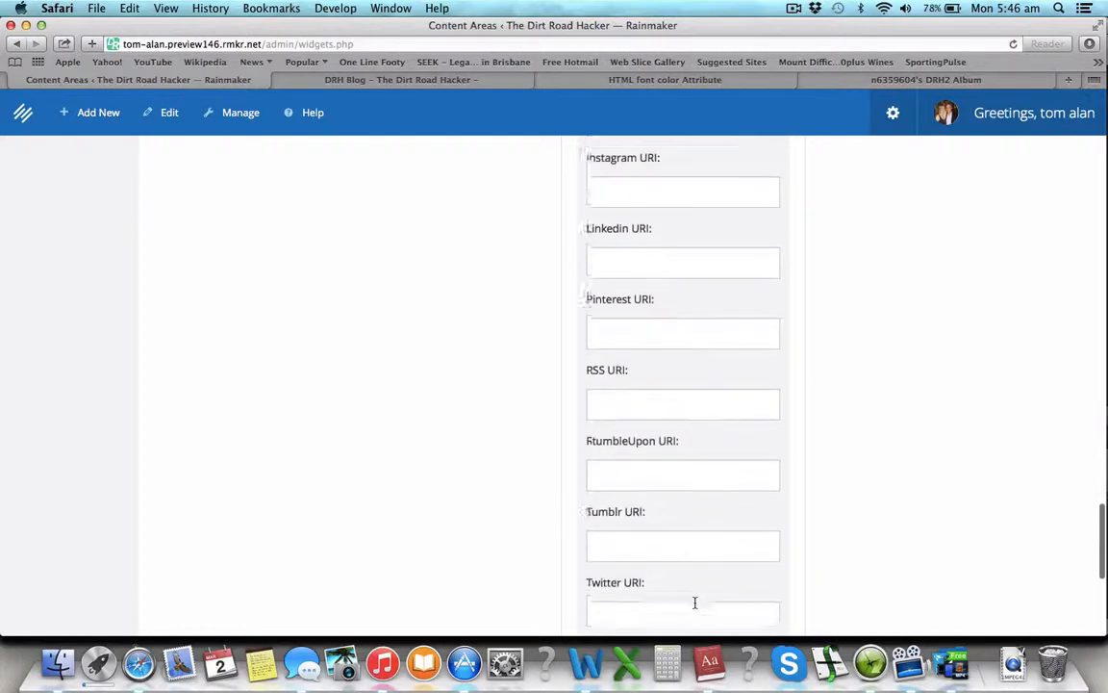
{"action": "scroll", "coordinate": [695, 607], "scroll_direction": "down", "scroll_amount": 3}
{"action": "type", "text": "W"}
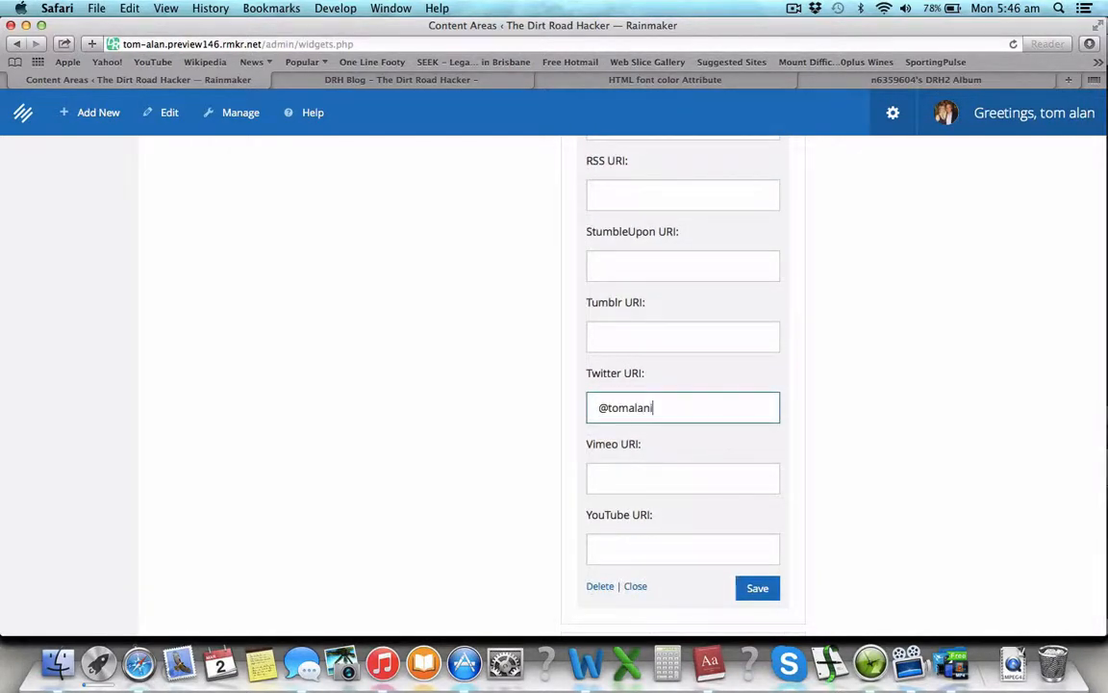
{"action": "key", "text": "super+v"}
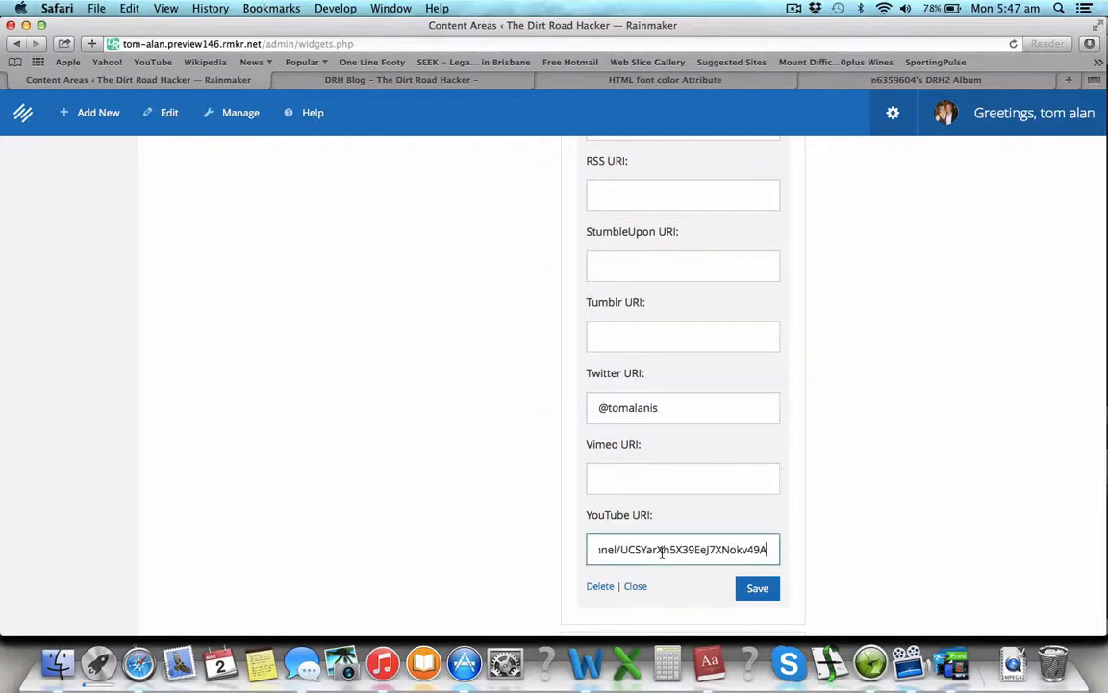
{"action": "left_click_drag", "start_coordinate": [616, 549], "coordinate": [475, 539]}
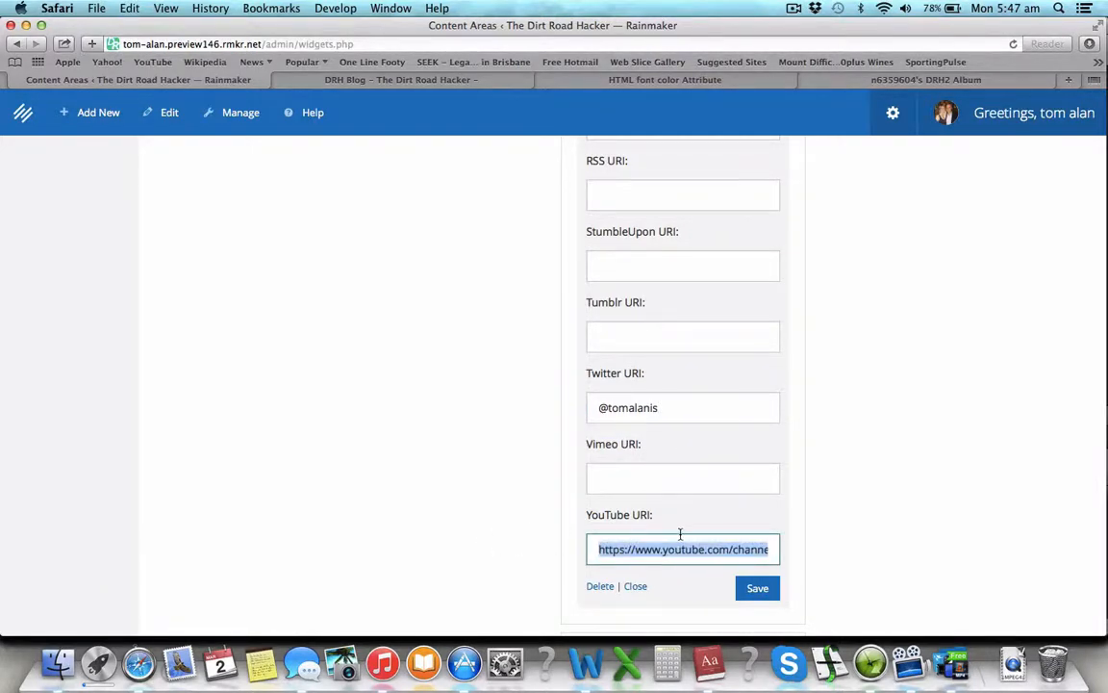
Step: Save the social icon links and switch to the live DRH Blog page
{"action": "left_click", "coordinate": [613, 546]}
{"action": "left_click", "coordinate": [757, 591]}
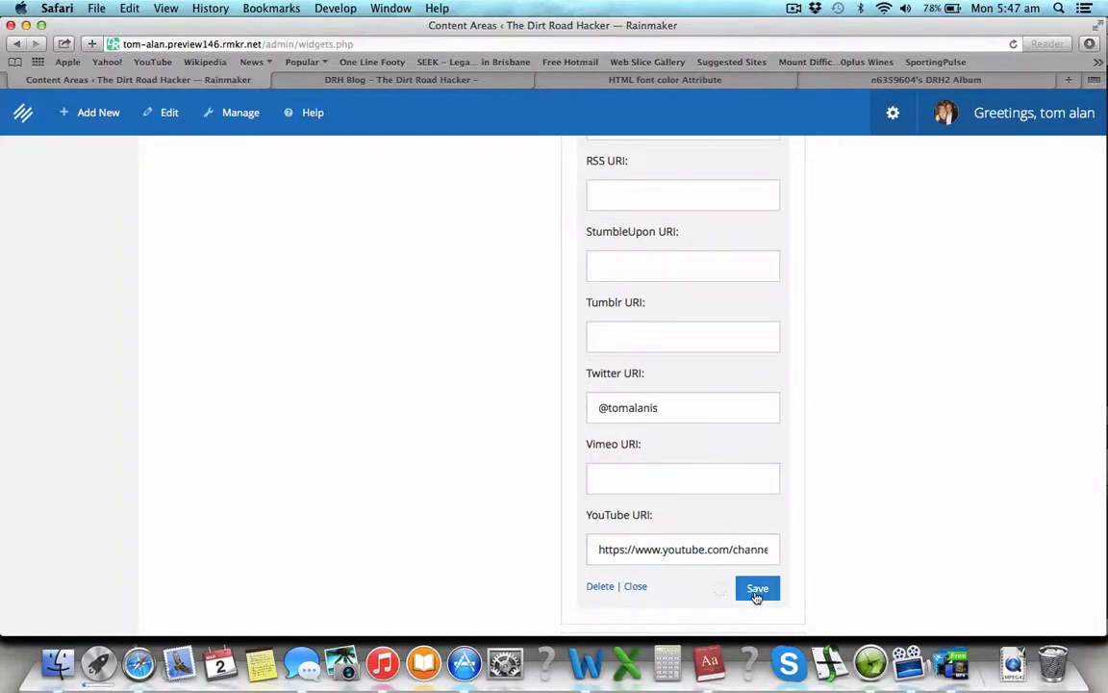
{"action": "left_click", "coordinate": [318, 80]}
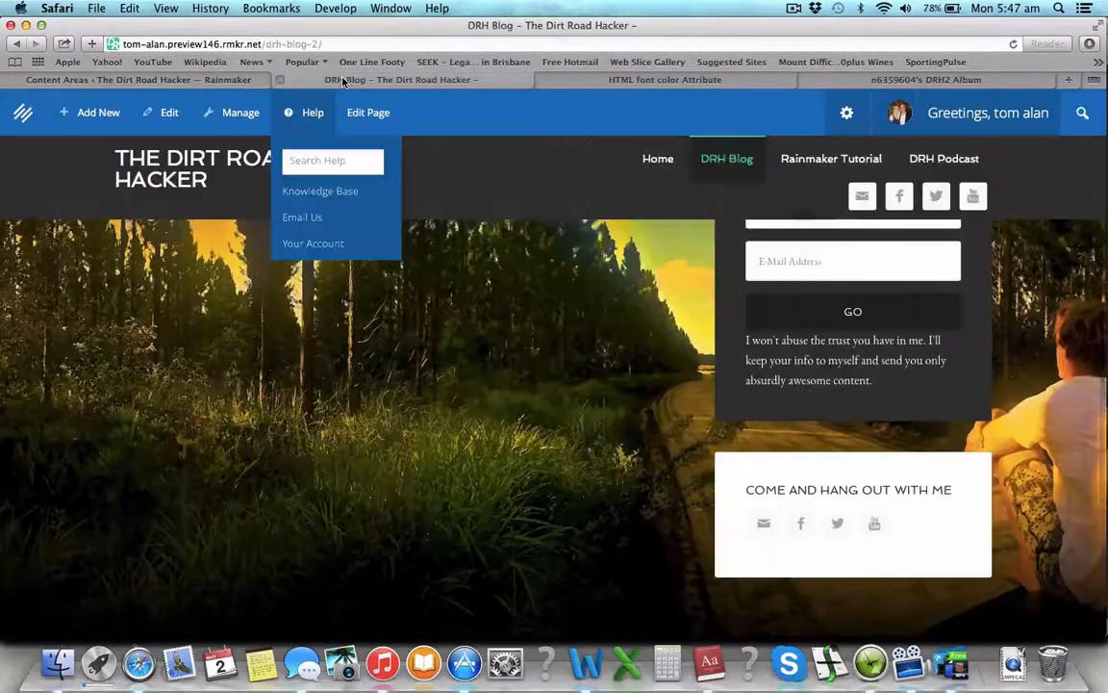
Step: Reload the DRH Blog and check the four green icons under 'Come and hang out with me'
{"action": "key", "text": "super+r"}
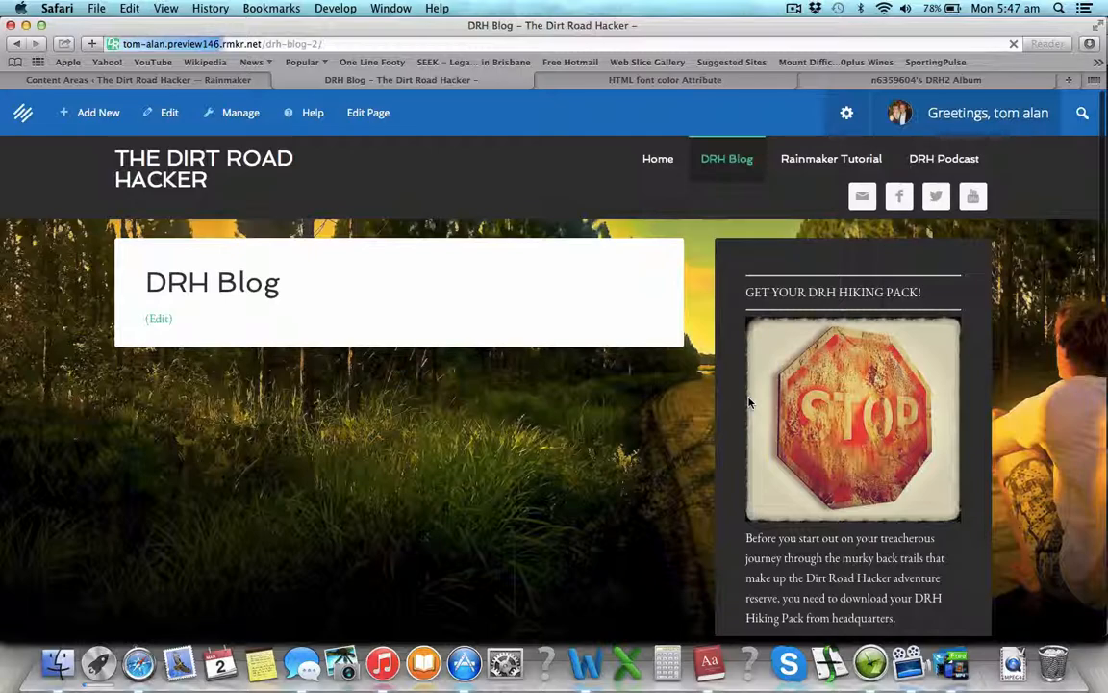
{"action": "scroll", "coordinate": [770, 443], "scroll_direction": "down", "scroll_amount": 5}
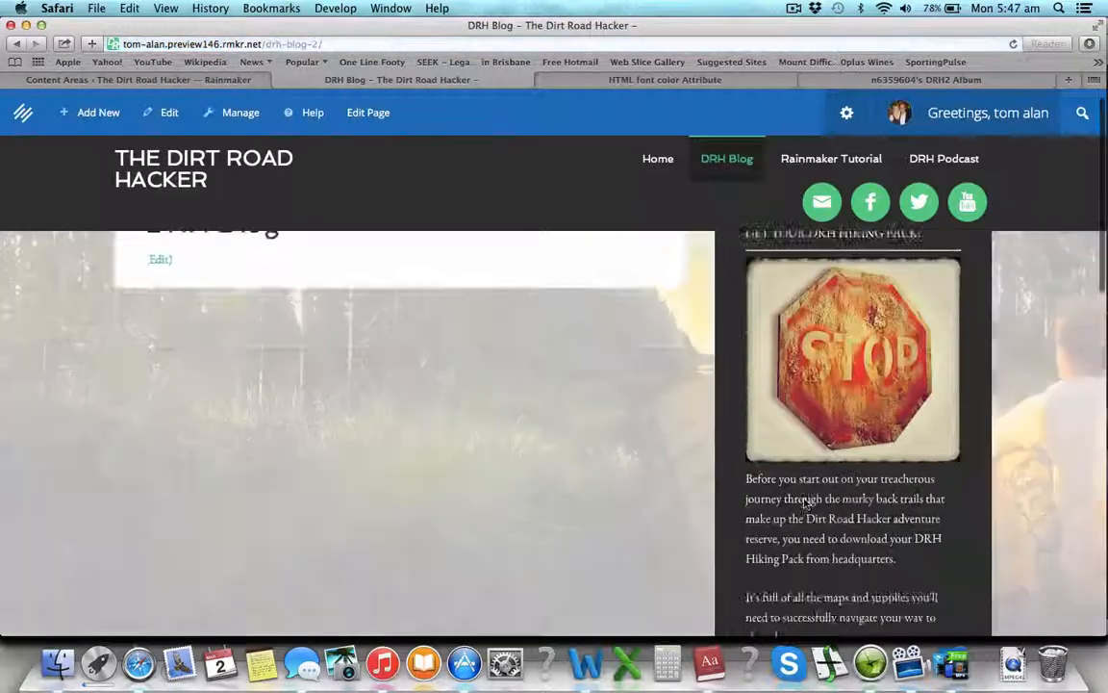
{"action": "scroll", "coordinate": [807, 500], "scroll_direction": "down", "scroll_amount": 3}
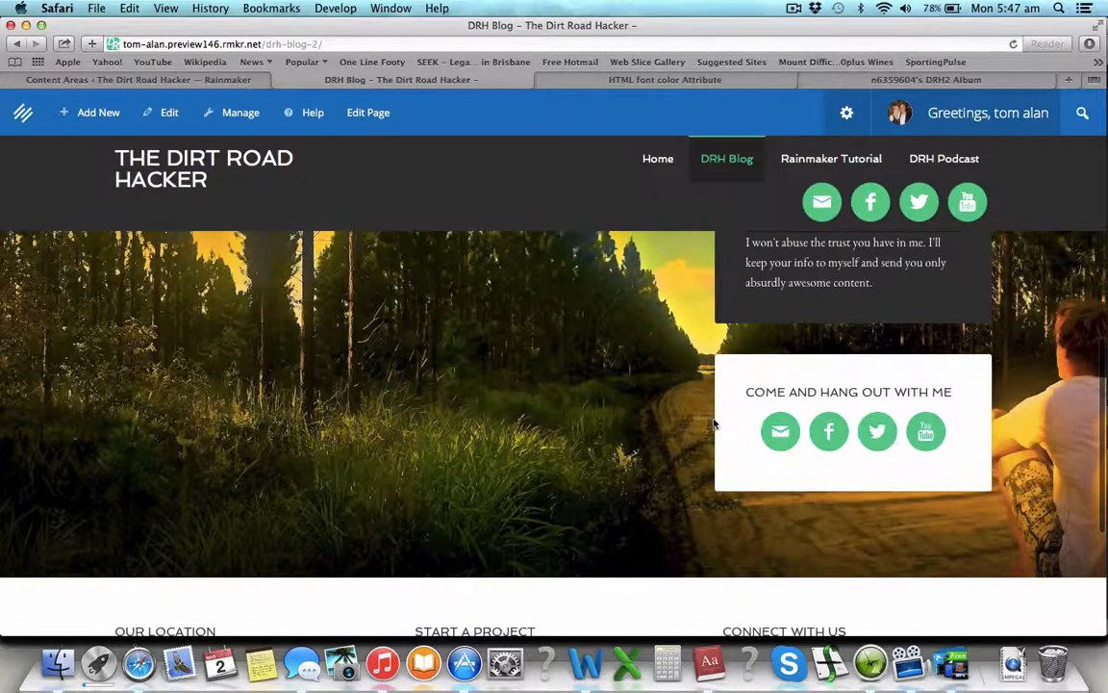
{"action": "scroll", "coordinate": [1042, 410], "scroll_direction": "up", "scroll_amount": 1}
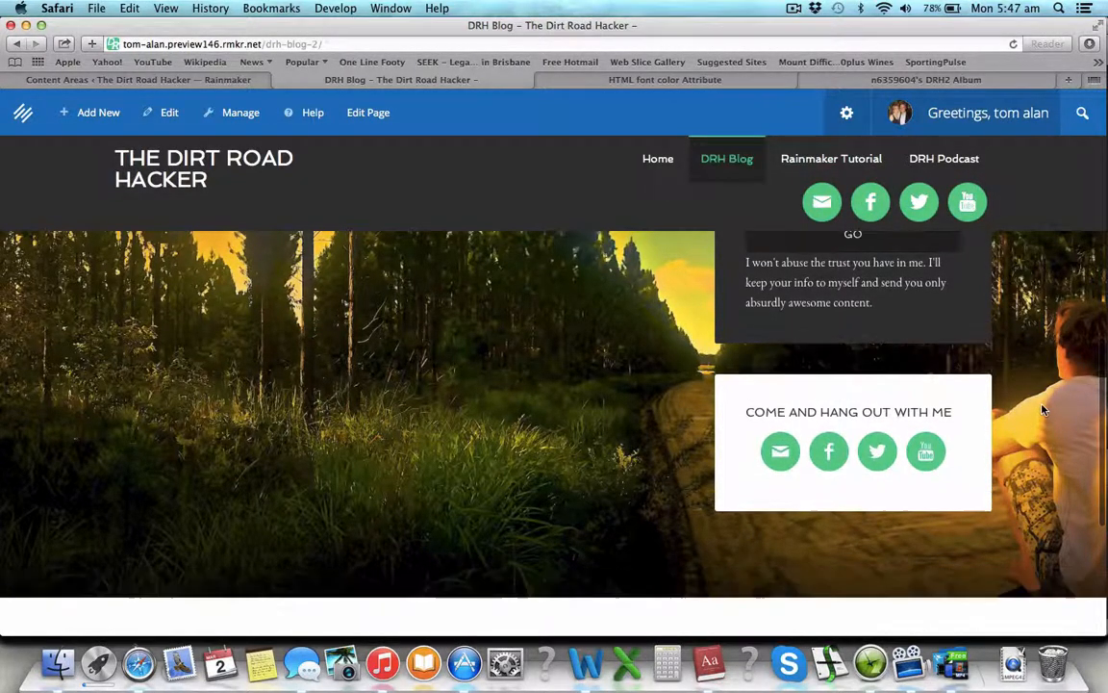
{"action": "scroll", "coordinate": [1042, 411], "scroll_direction": "up", "scroll_amount": 3}
{"action": "scroll", "coordinate": [1044, 411], "scroll_direction": "down", "scroll_amount": 5}
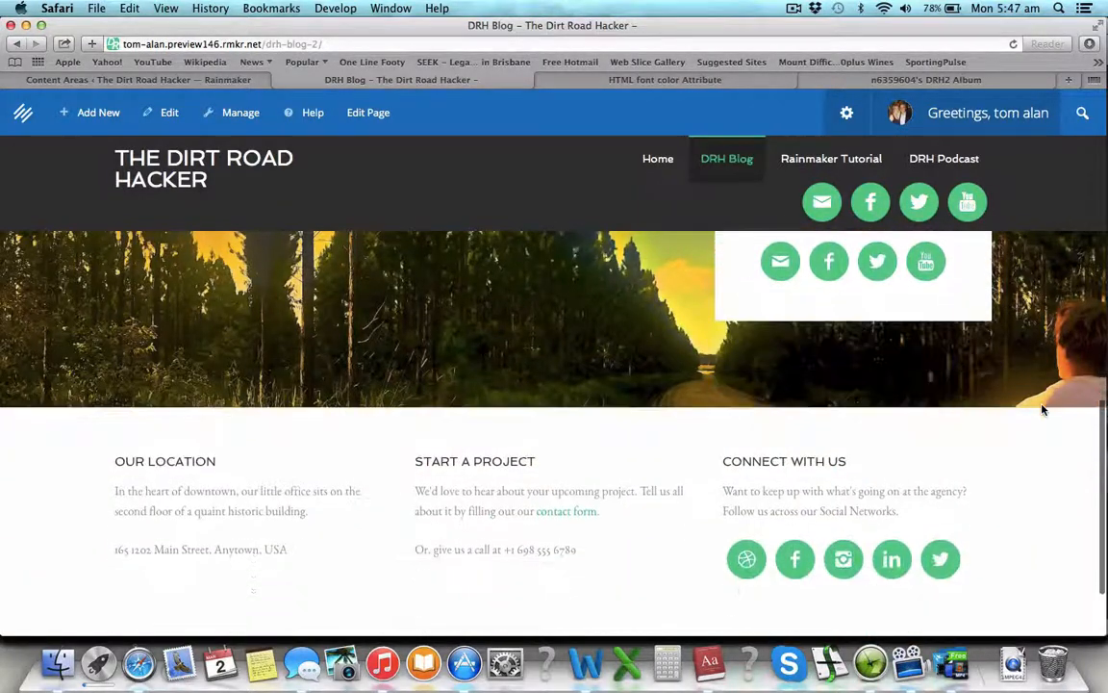
{"action": "scroll", "coordinate": [1042, 411], "scroll_direction": "up", "scroll_amount": 3}
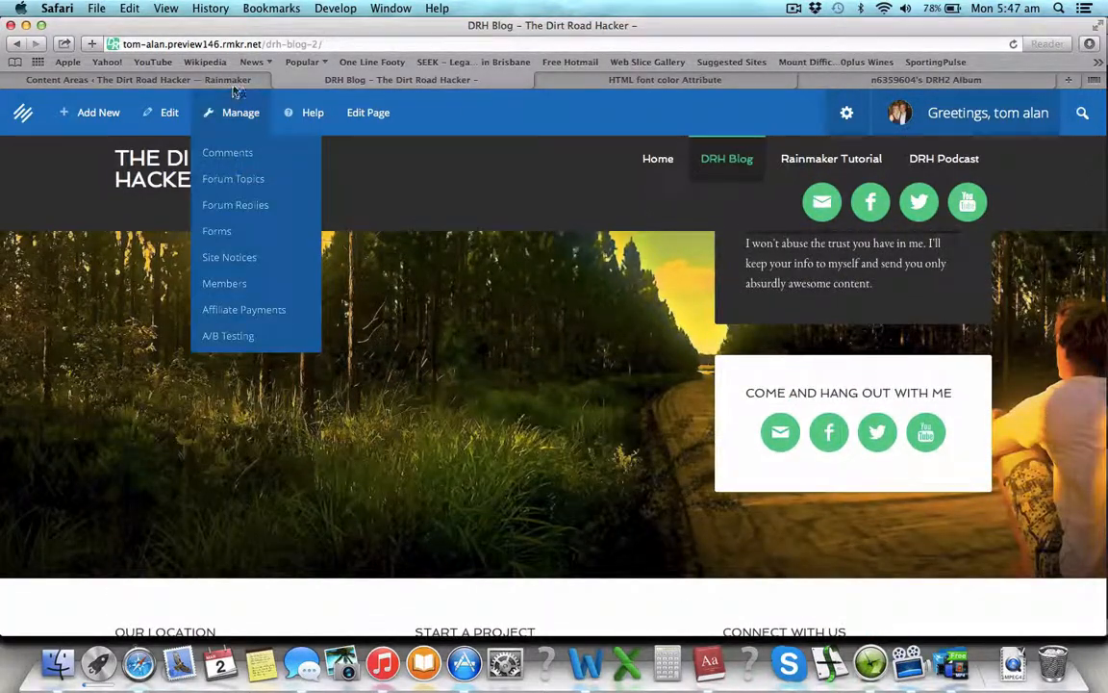
Step: Return to the Content Areas widgets page and collapse the Simple Social Icons settings
{"action": "left_click", "coordinate": [210, 79]}
{"action": "scroll", "coordinate": [453, 282], "scroll_direction": "down", "scroll_amount": 3}
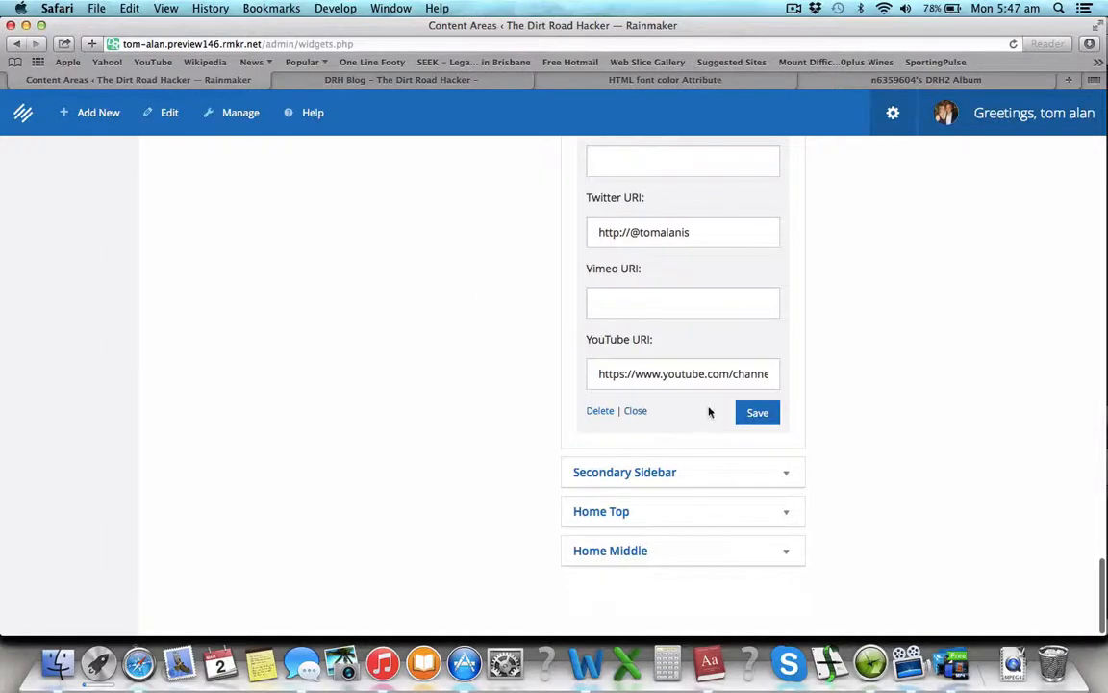
{"action": "scroll", "coordinate": [537, 248], "scroll_direction": "up", "scroll_amount": 10}
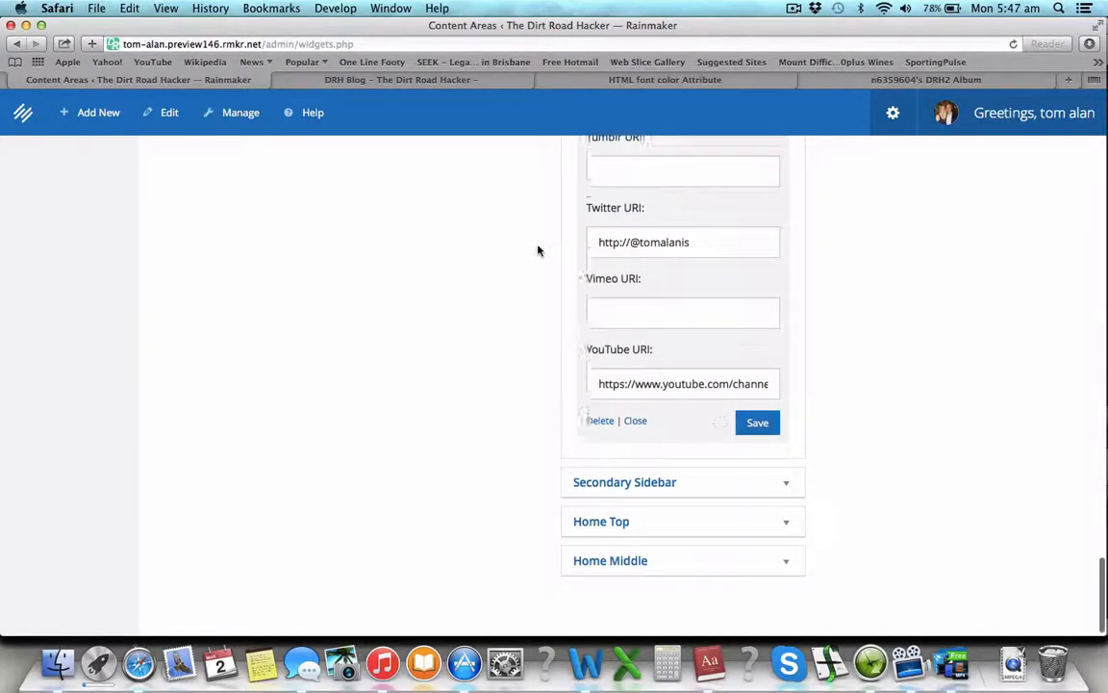
{"action": "scroll", "coordinate": [538, 250], "scroll_direction": "down", "scroll_amount": 10}
{"action": "scroll", "coordinate": [830, 542], "scroll_direction": "up", "scroll_amount": 1}
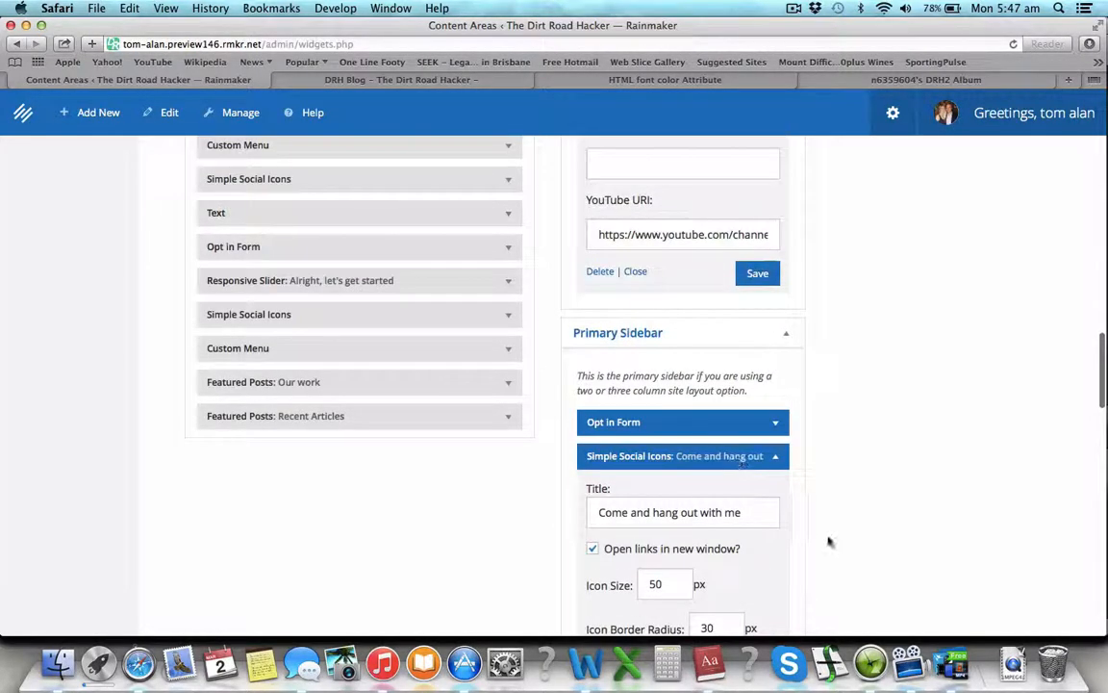
{"action": "left_click", "coordinate": [779, 457]}
{"action": "scroll", "coordinate": [446, 317], "scroll_direction": "up", "scroll_amount": 3}
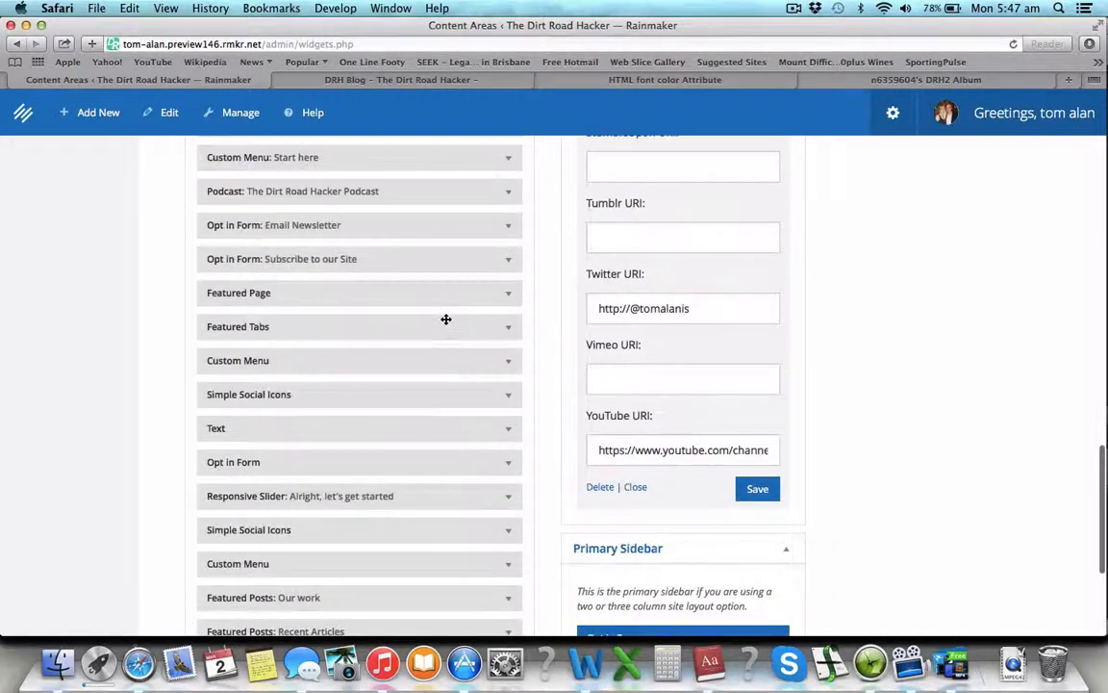
{"action": "scroll", "coordinate": [445, 318], "scroll_direction": "up", "scroll_amount": 10}
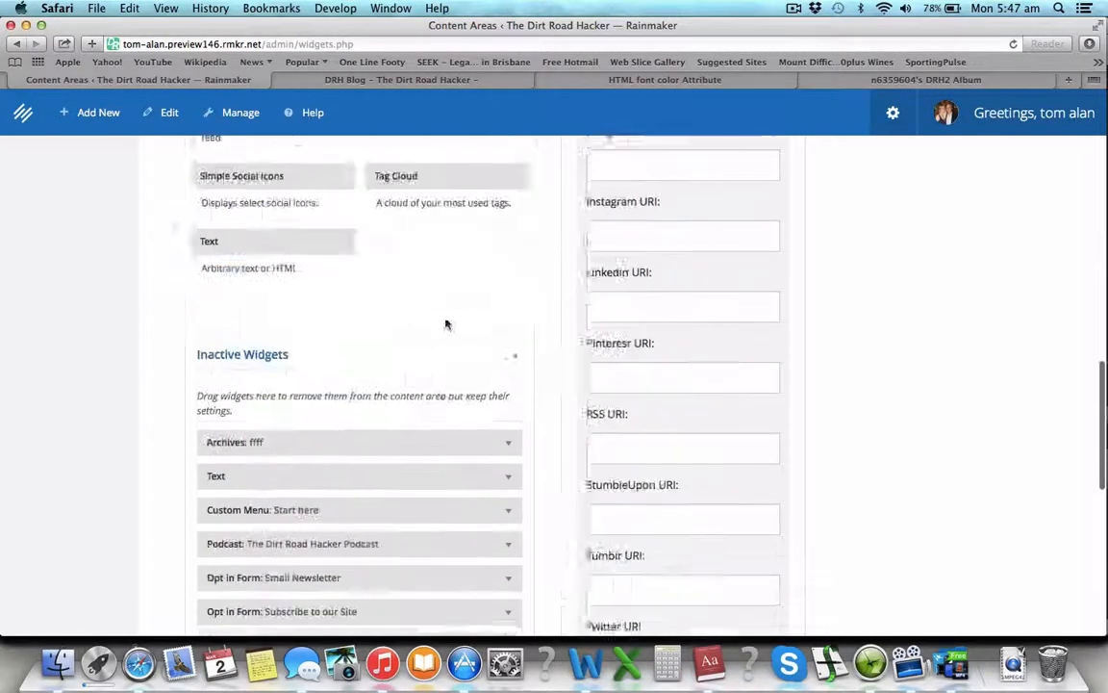
{"action": "scroll", "coordinate": [408, 520], "scroll_direction": "up", "scroll_amount": 2}
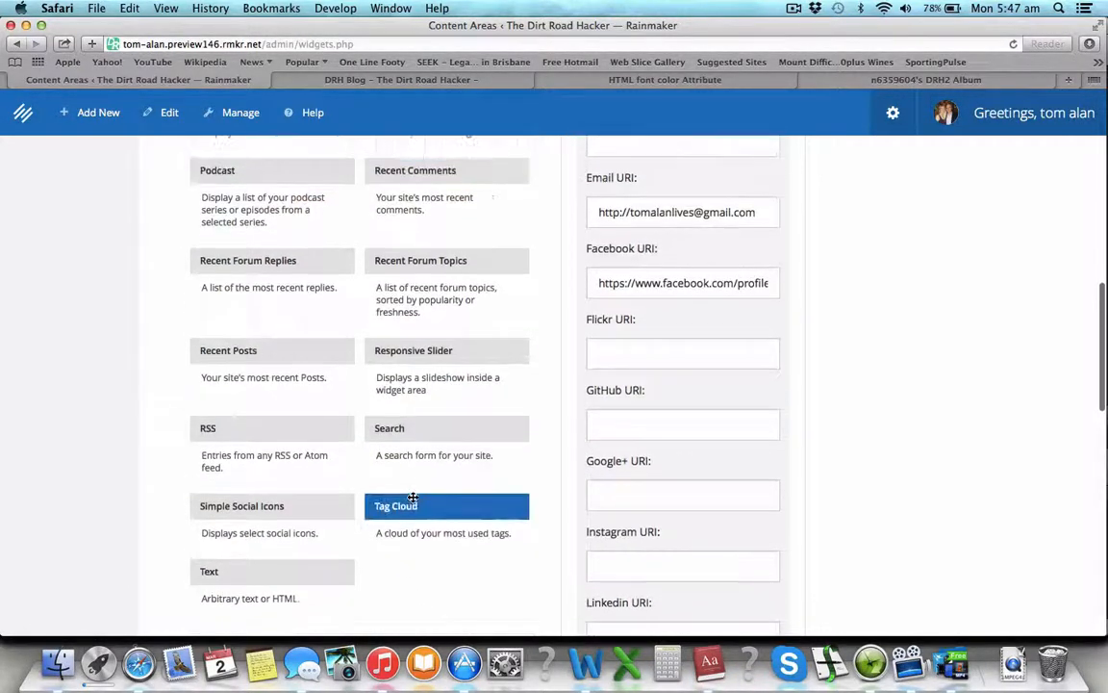
{"action": "scroll", "coordinate": [695, 593], "scroll_direction": "down", "scroll_amount": 10}
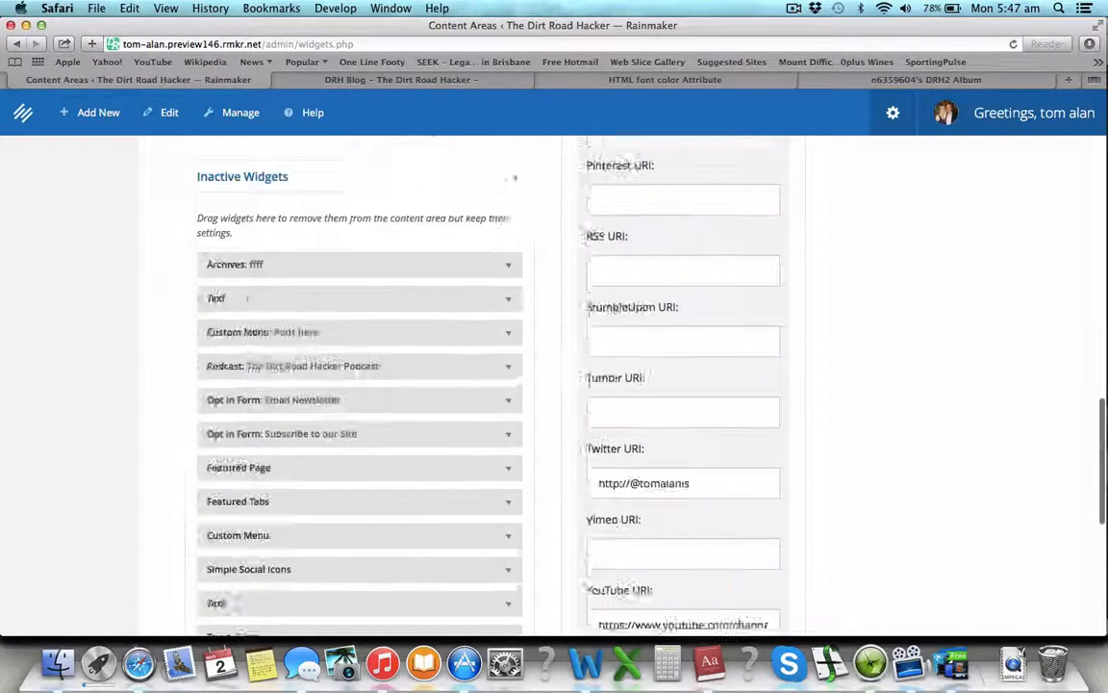
Step: Drop a Search widget below the social icons, title it 'Take a wander' and save
{"action": "left_click_drag", "start_coordinate": [703, 686], "coordinate": [630, 425]}
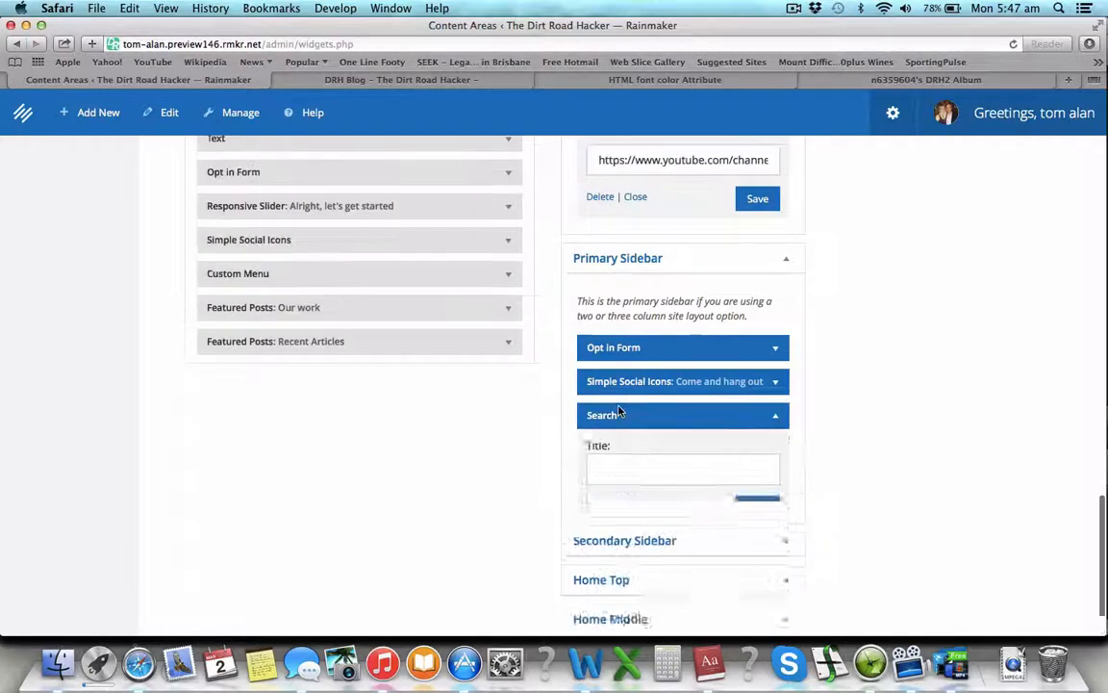
{"action": "scroll", "coordinate": [695, 319], "scroll_direction": "up", "scroll_amount": 10}
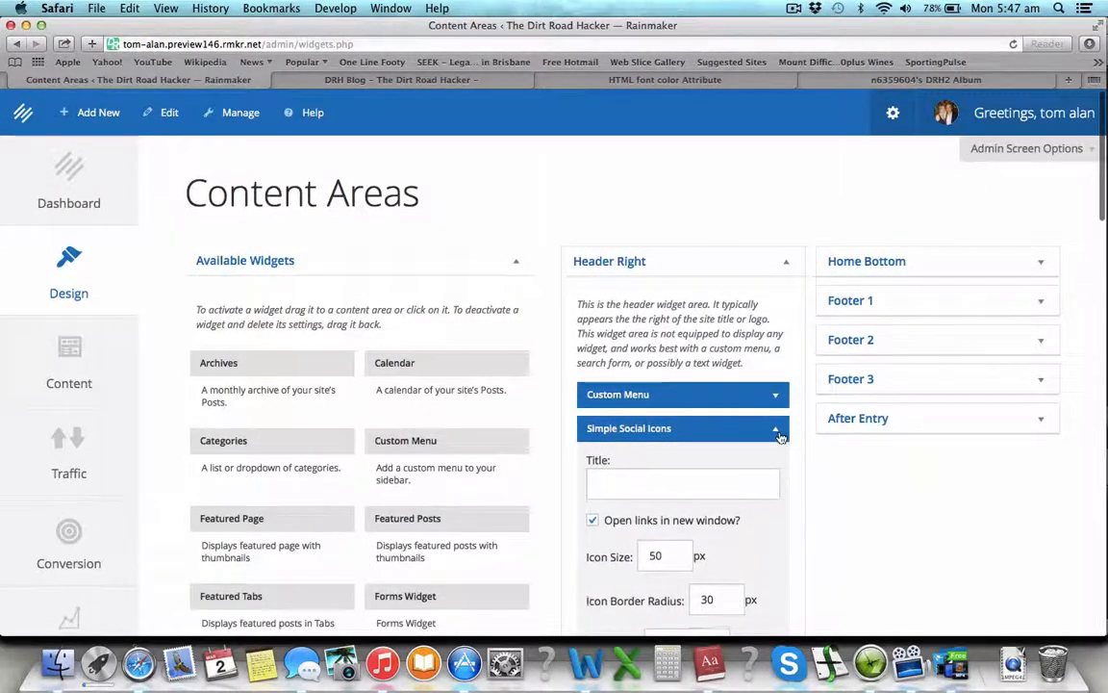
{"action": "left_click", "coordinate": [776, 434]}
{"action": "scroll", "coordinate": [765, 501], "scroll_direction": "down", "scroll_amount": 5}
{"action": "scroll", "coordinate": [766, 501], "scroll_direction": "down", "scroll_amount": 1}
{"action": "left_click", "coordinate": [701, 447]}
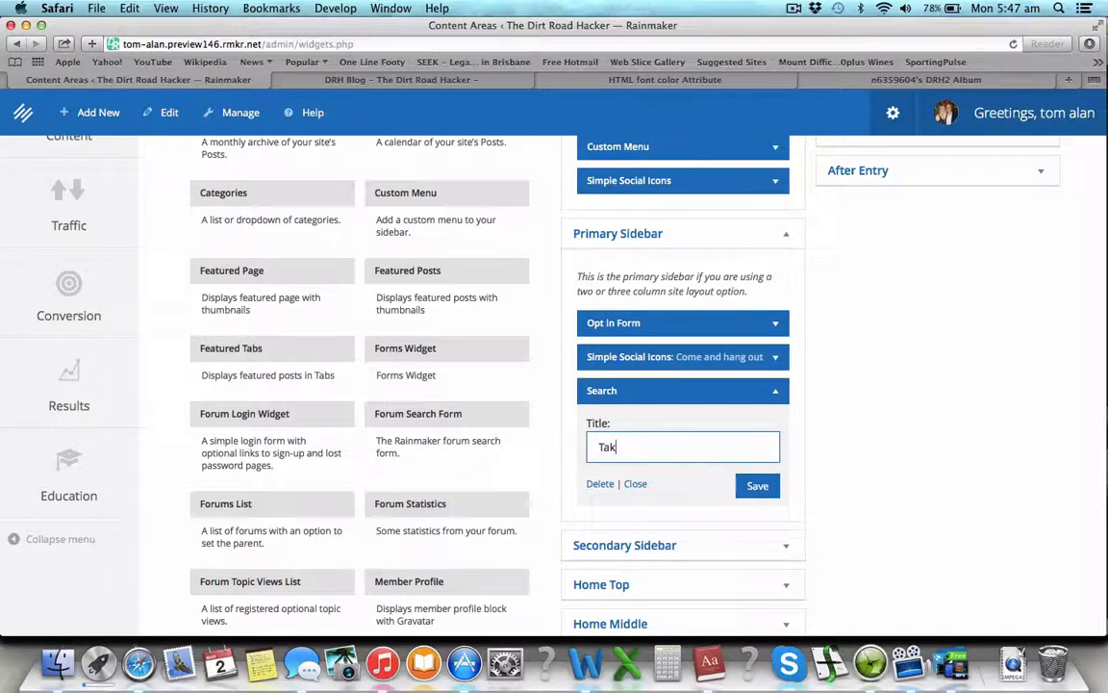
{"action": "left_click", "coordinate": [748, 487]}
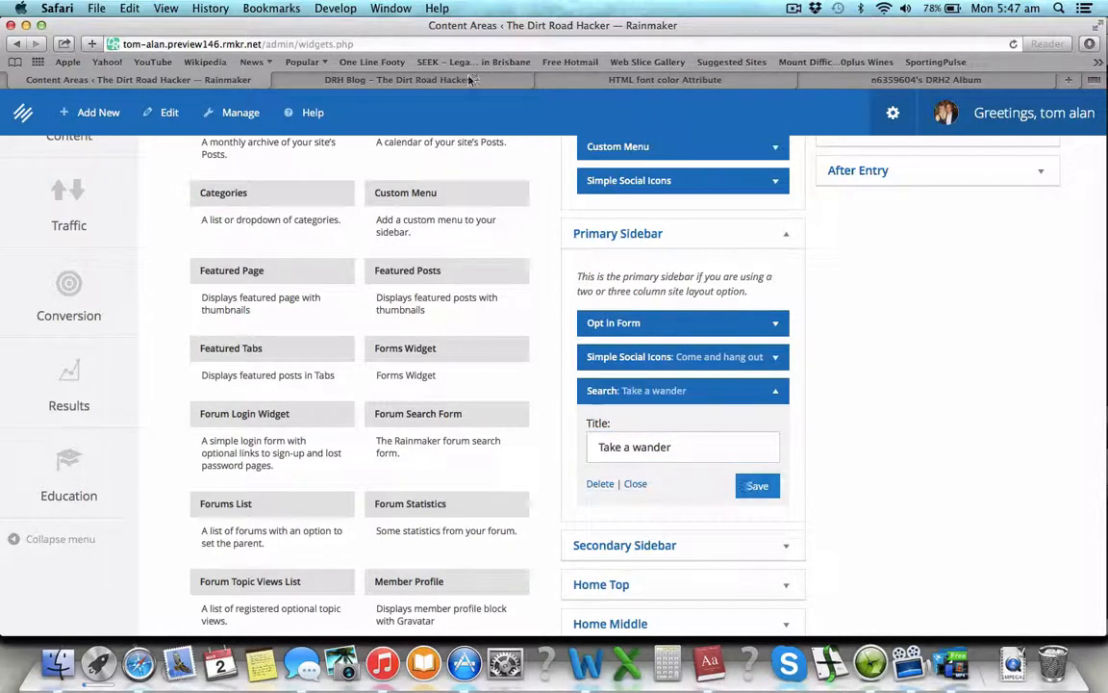
{"action": "left_click", "coordinate": [388, 79]}
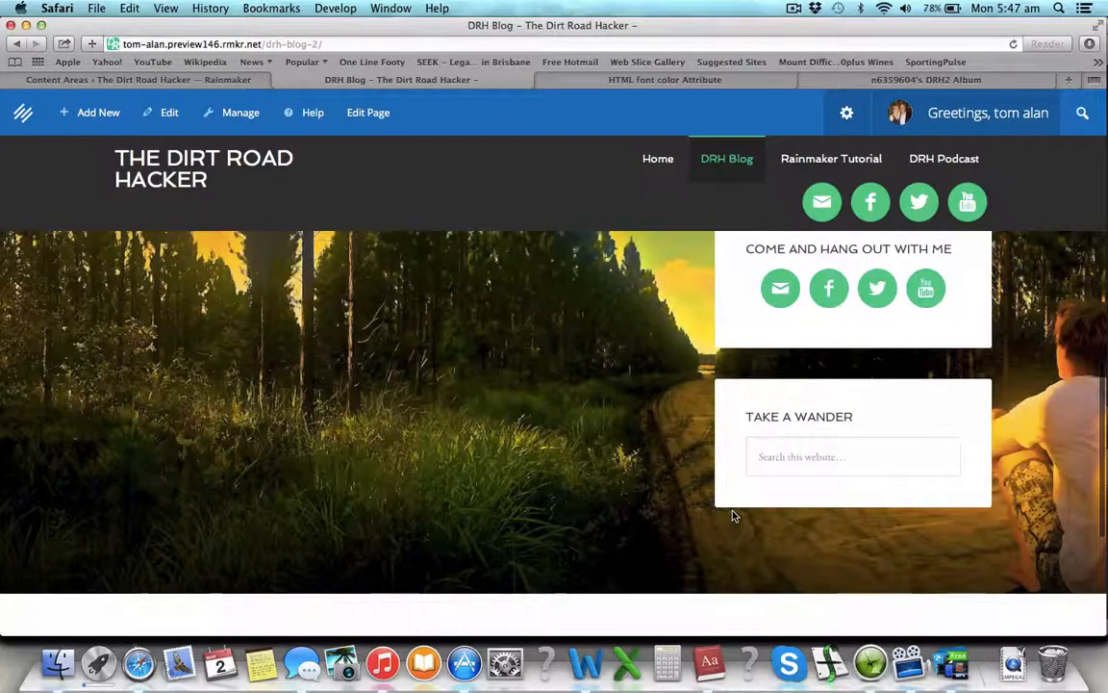
{"action": "scroll", "coordinate": [732, 517], "scroll_direction": "down", "scroll_amount": 4}
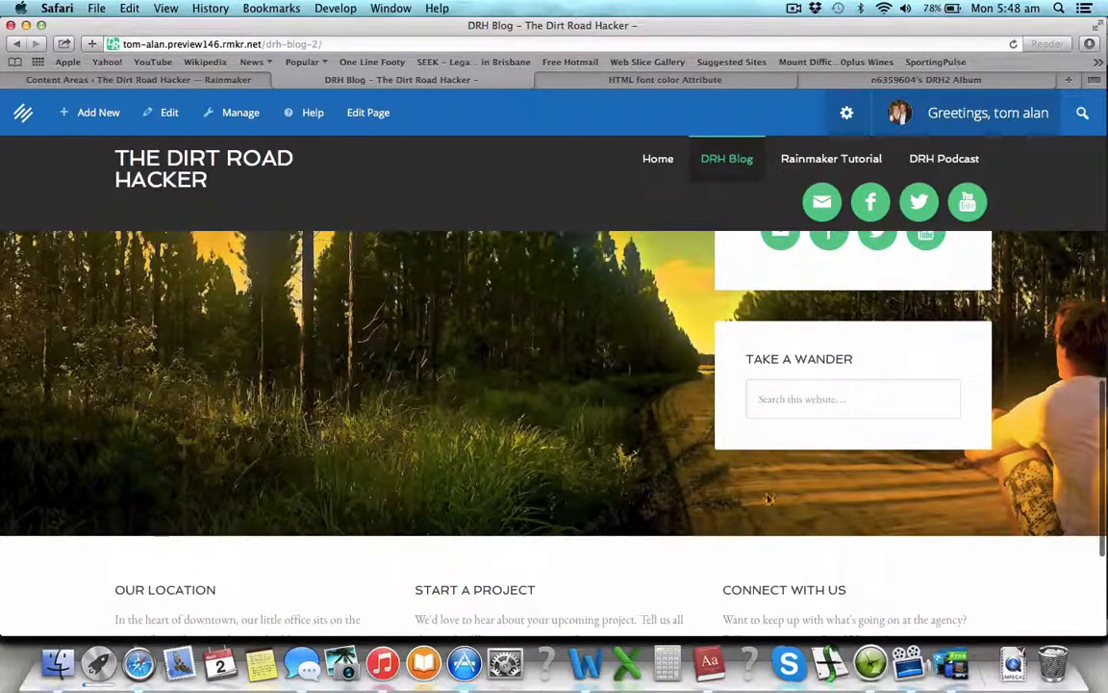
{"action": "left_click", "coordinate": [142, 80]}
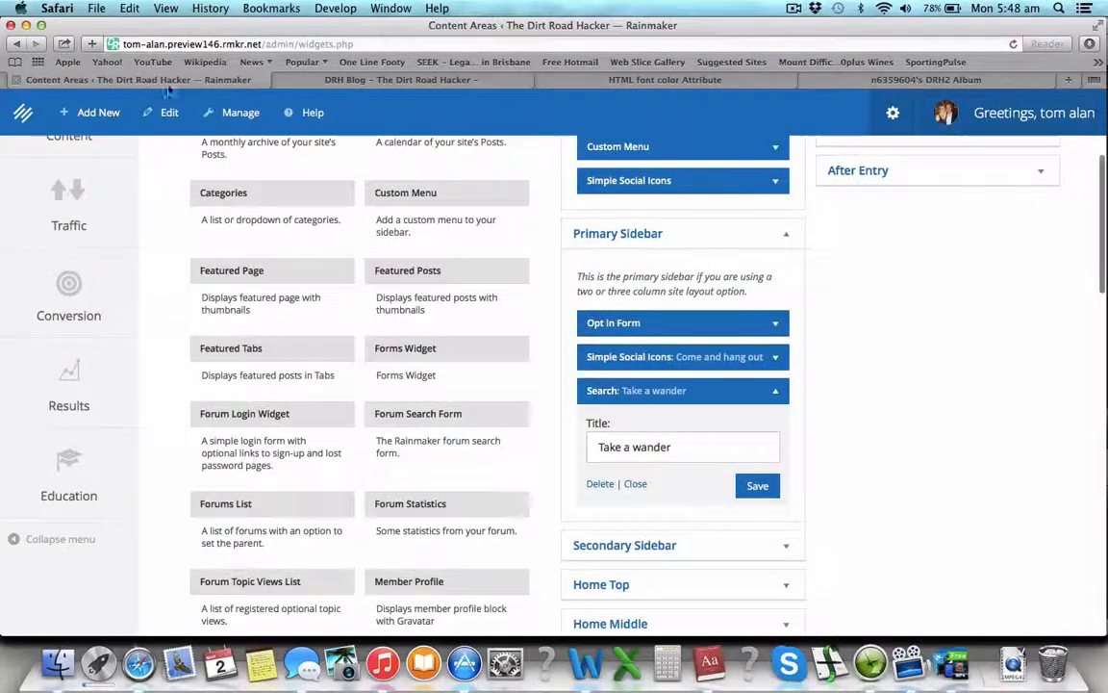
Step: Add a blank Text widget under Search in the Primary Sidebar, then show Photobucket's DRH2 album
{"action": "scroll", "coordinate": [547, 446], "scroll_direction": "down", "scroll_amount": 3}
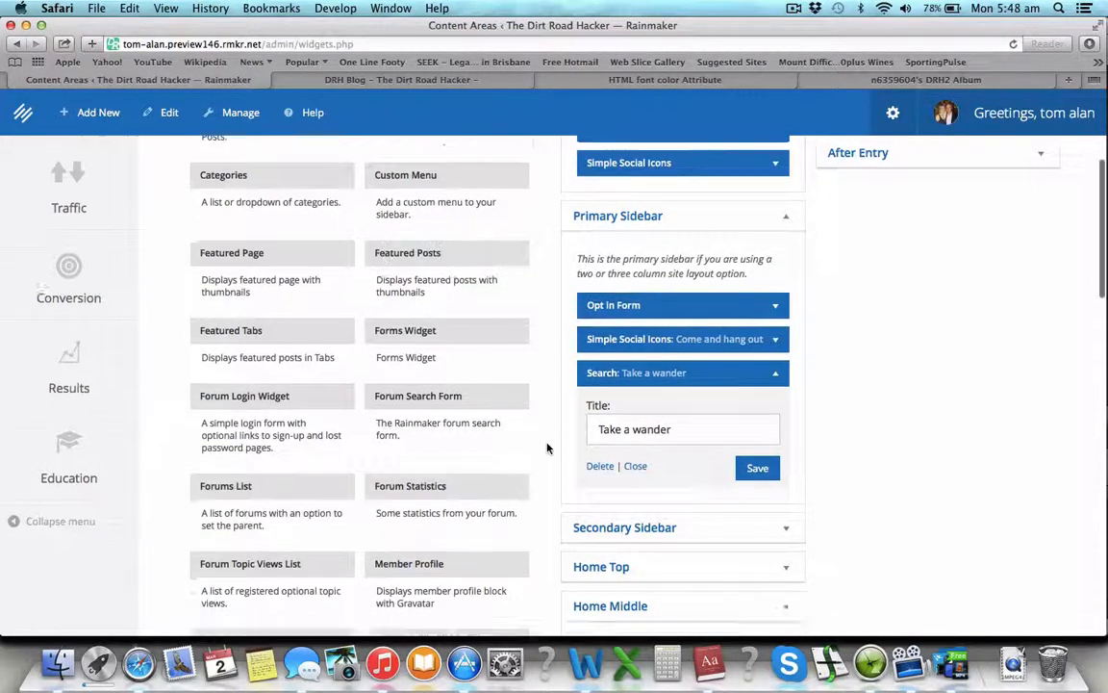
{"action": "scroll", "coordinate": [546, 445], "scroll_direction": "up", "scroll_amount": 2}
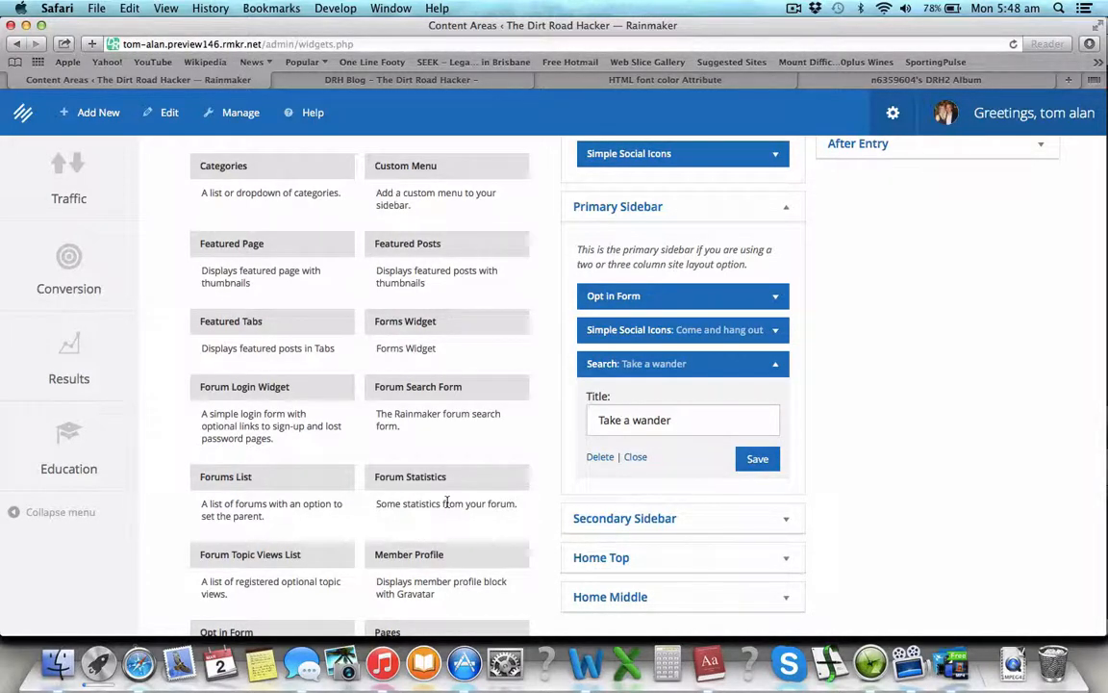
{"action": "scroll", "coordinate": [446, 502], "scroll_direction": "down", "scroll_amount": 10}
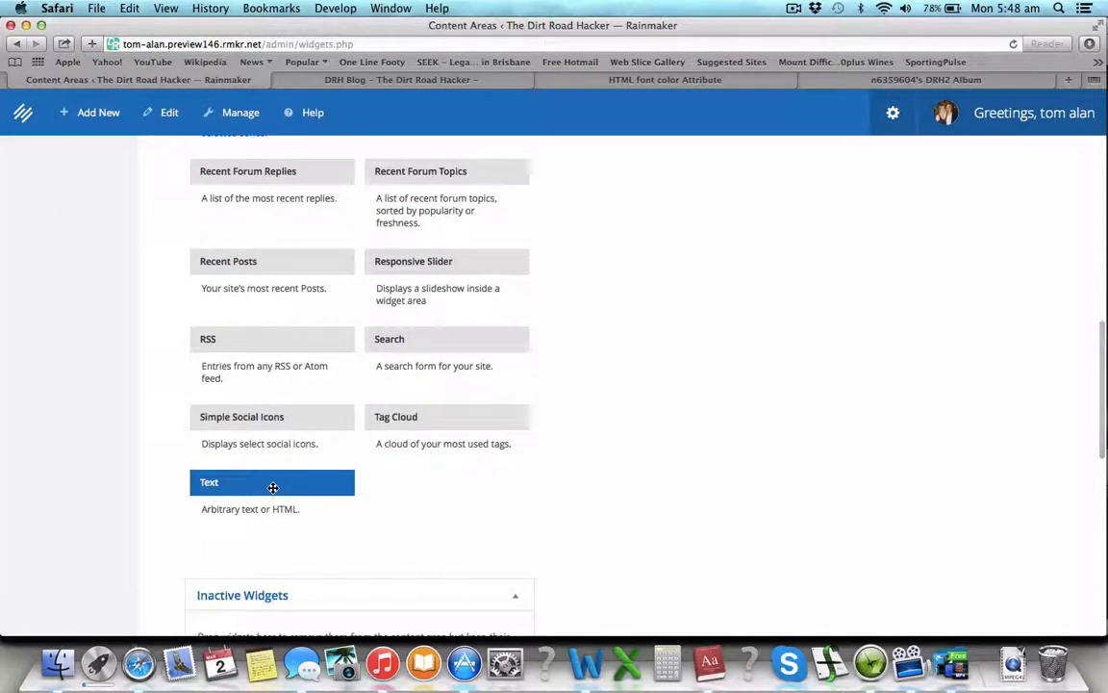
{"action": "left_click_drag", "start_coordinate": [273, 488], "coordinate": [649, 485]}
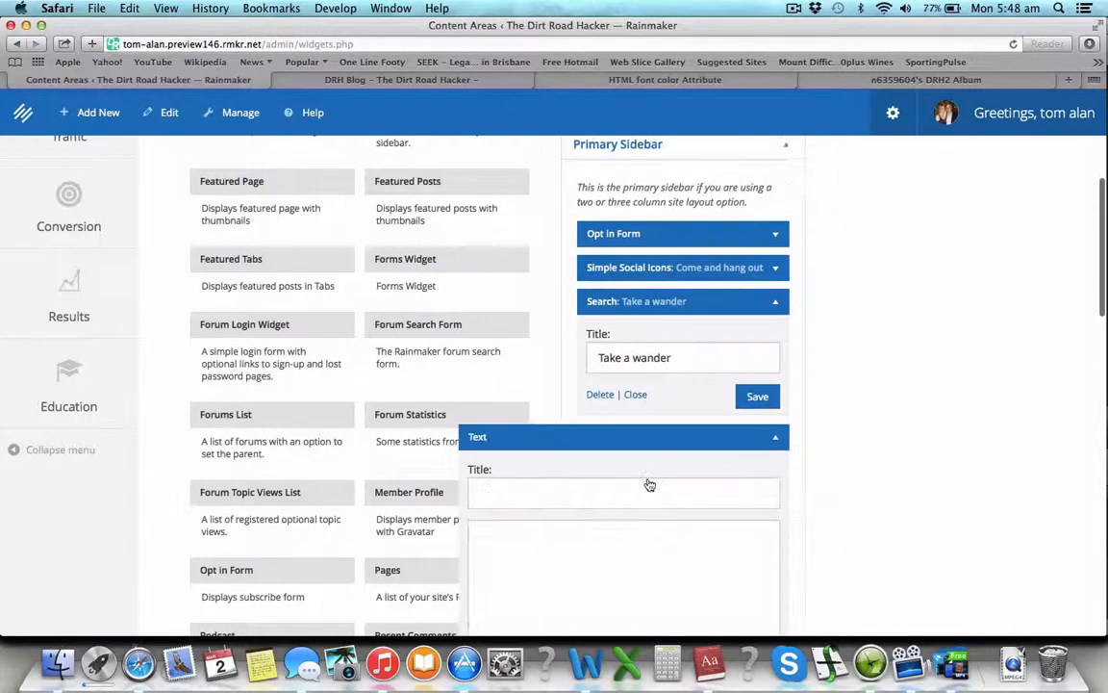
{"action": "left_click", "coordinate": [776, 439]}
{"action": "left_click", "coordinate": [776, 439]}
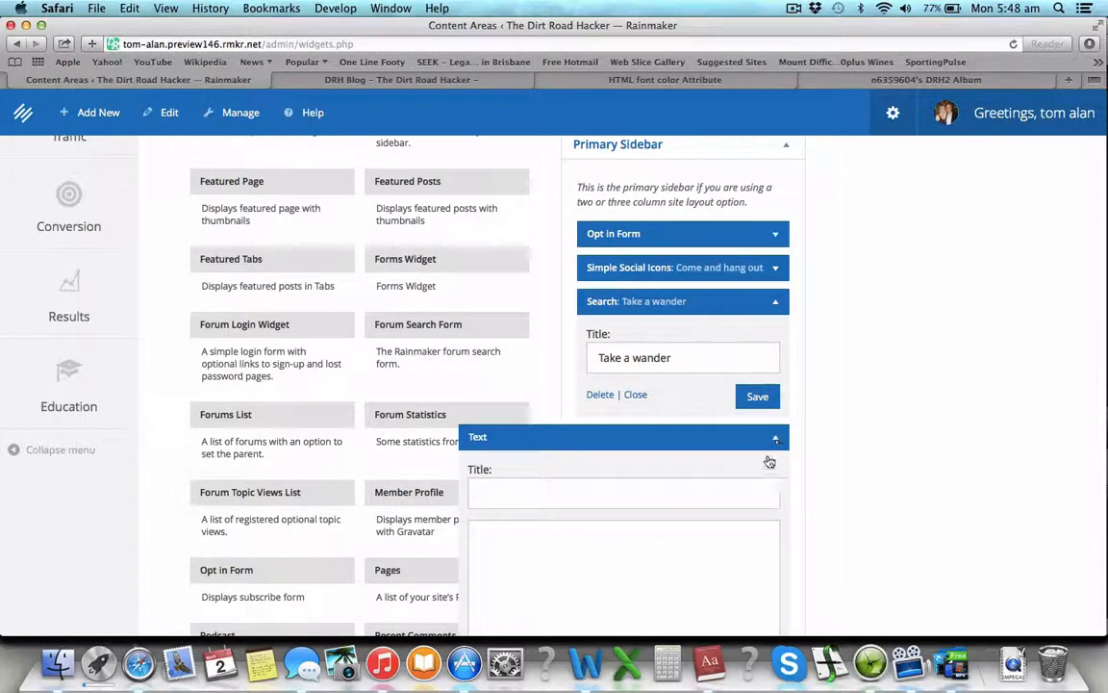
{"action": "left_click", "coordinate": [655, 594]}
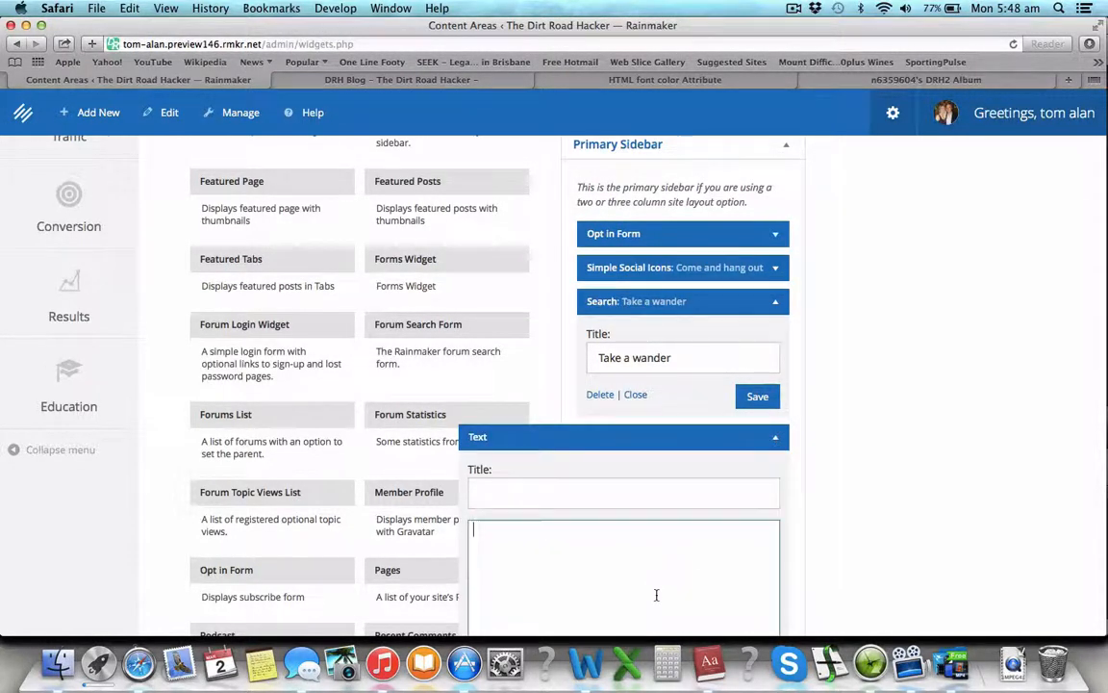
{"action": "left_click", "coordinate": [854, 80]}
{"action": "left_click", "coordinate": [877, 210]}
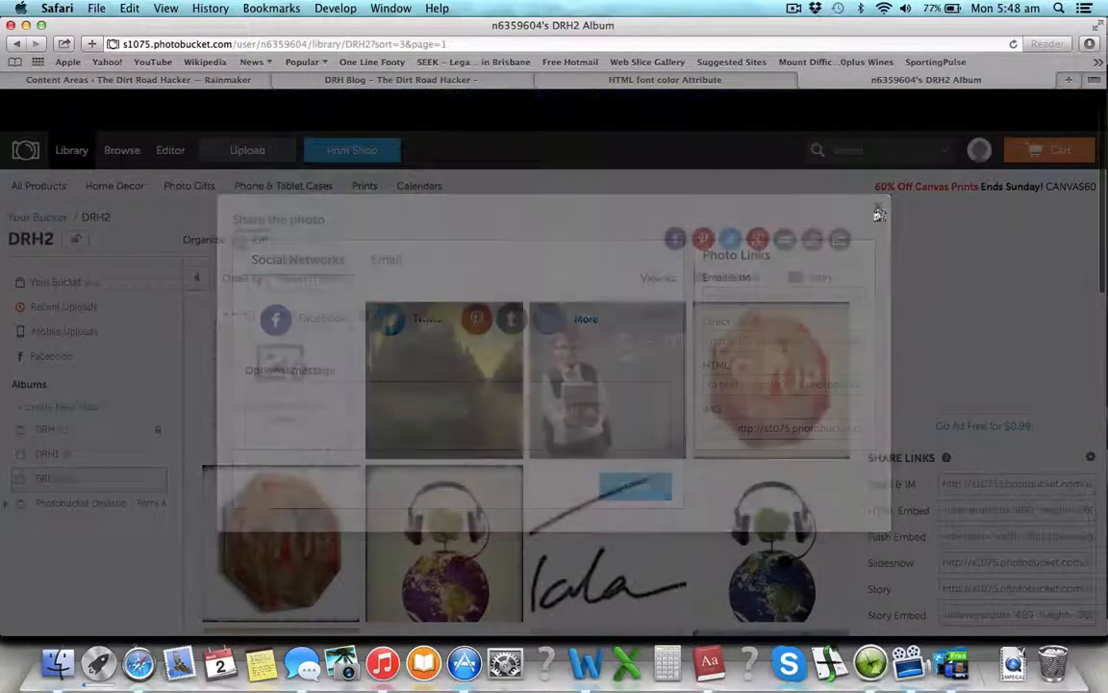
Step: Copy the valley illustration's HTML share code and paste it into the empty Text widget
{"action": "scroll", "coordinate": [594, 429], "scroll_direction": "down", "scroll_amount": 5}
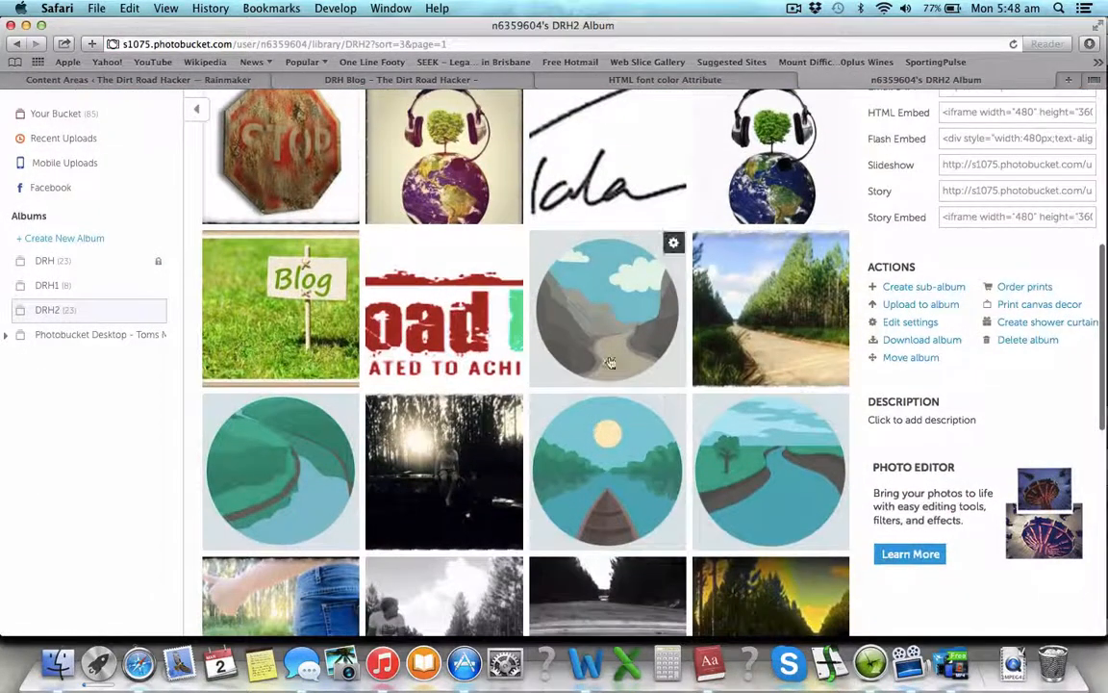
{"action": "scroll", "coordinate": [655, 438], "scroll_direction": "down", "scroll_amount": 5}
{"action": "scroll", "coordinate": [655, 438], "scroll_direction": "up", "scroll_amount": 4}
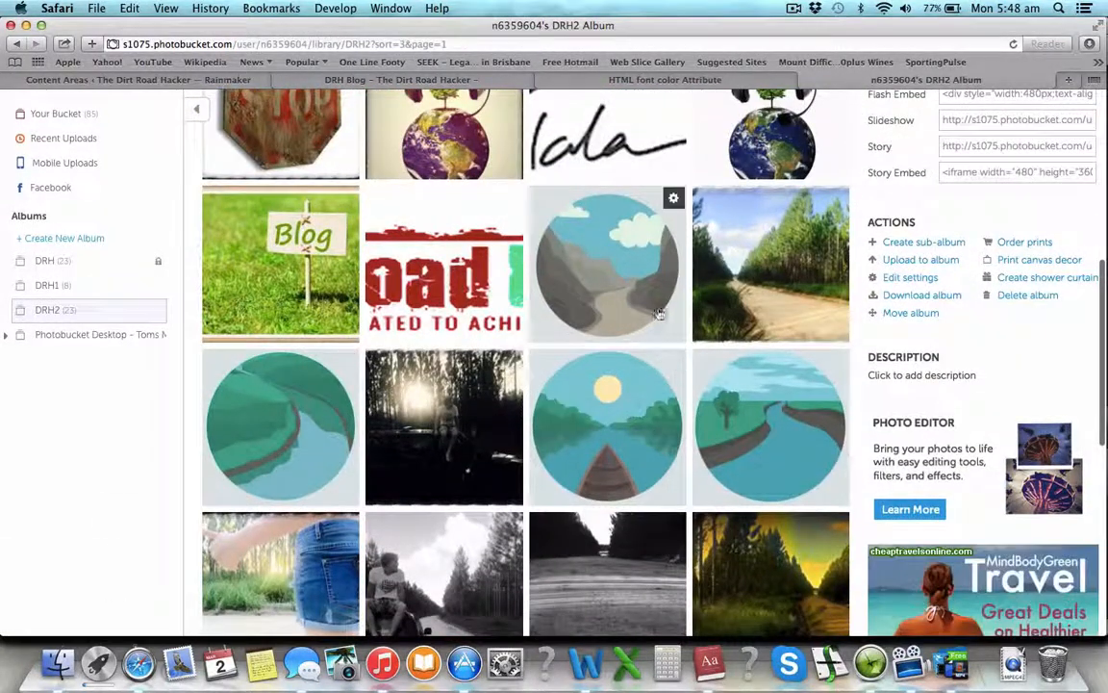
{"action": "left_click", "coordinate": [674, 199]}
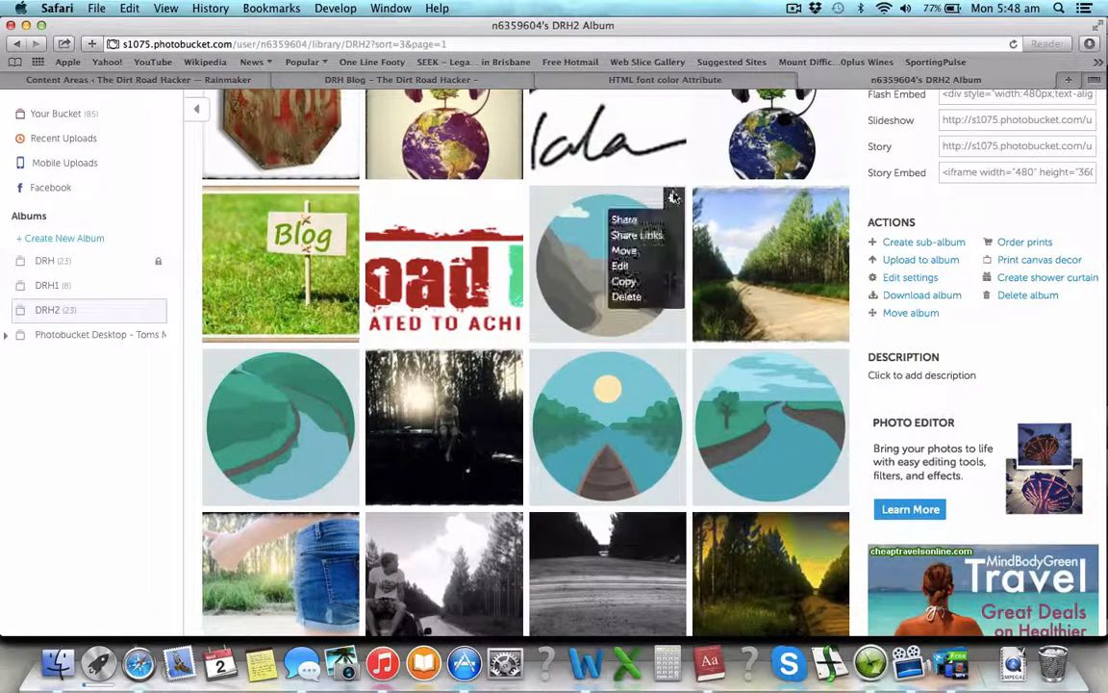
{"action": "left_click", "coordinate": [654, 240]}
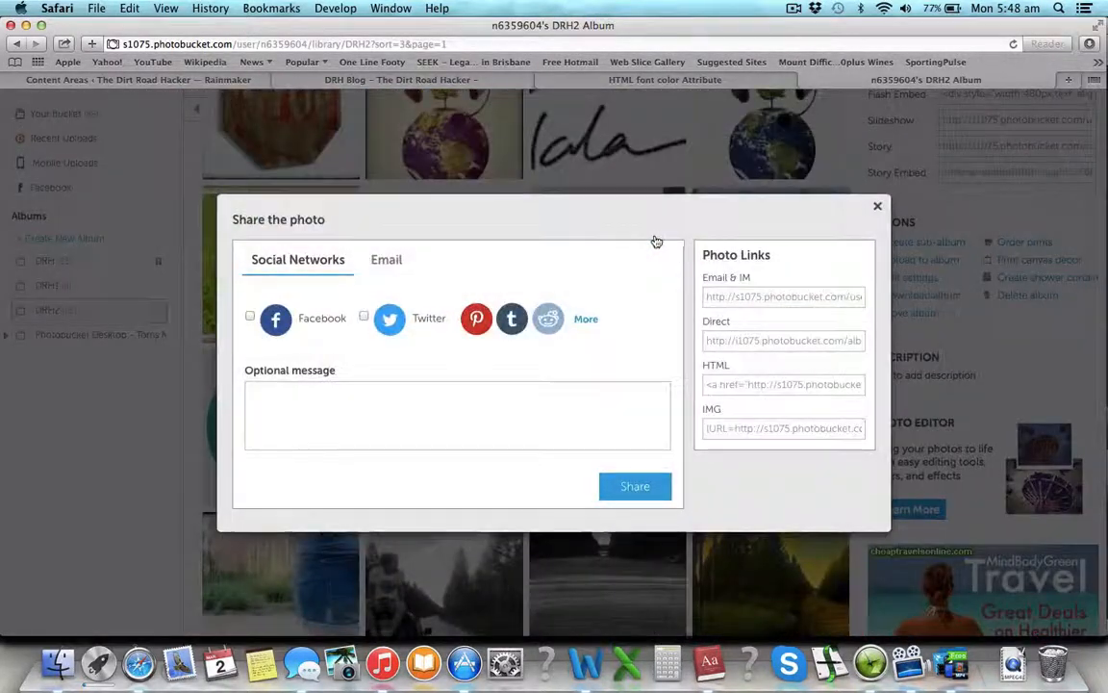
{"action": "left_click", "coordinate": [766, 393]}
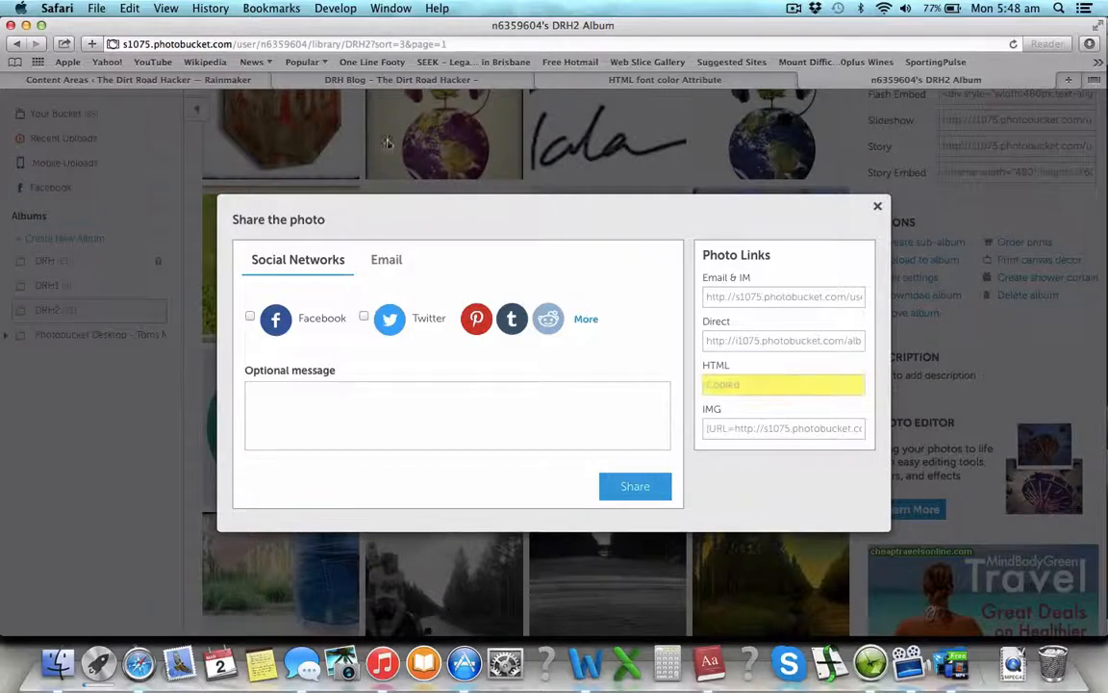
{"action": "left_click", "coordinate": [171, 80]}
{"action": "left_click", "coordinate": [541, 542]}
{"action": "type", "text": "<a href=\"http://s1075.photobucket.com/user/n6359604/media/DRH2/CartoonRoad_zpsrqjwcq9c.jpg.html\" target=\"_blank\"><img src=\"http://i1075.photobucket.com/albums/w426/n6359604/DRH2/CartoonRoad_zpsrqjwcq9c.jpg\" border=\"0\" alt=\" photo CartoonRoad_zpsrqjwcq9c.jpg\"/></a>"}
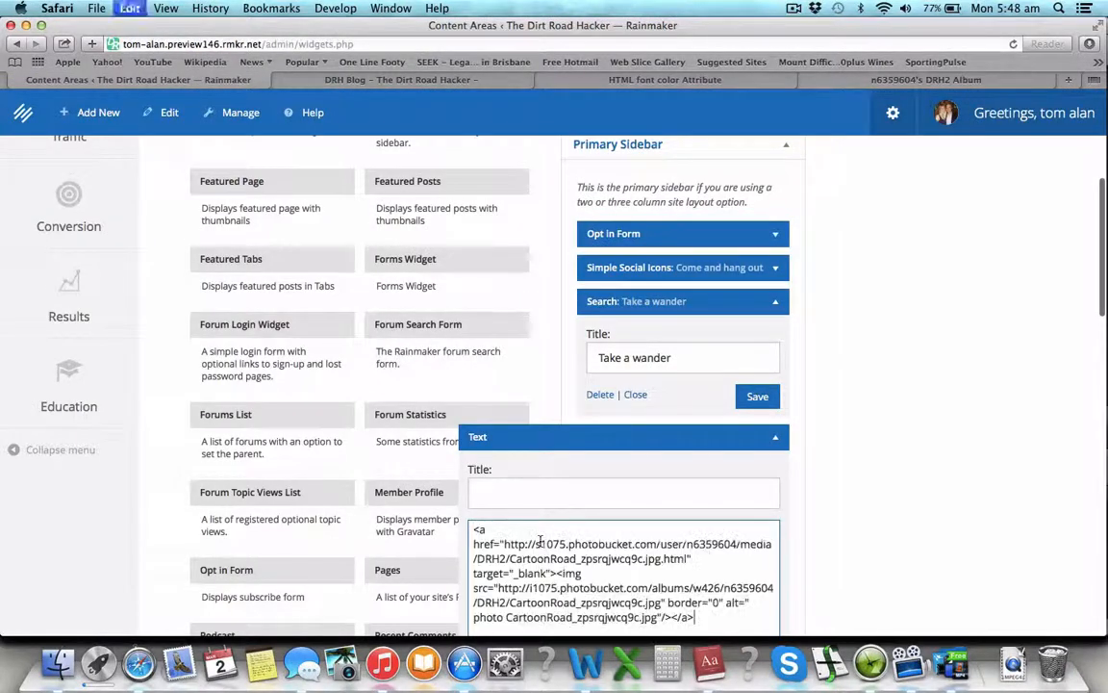
Step: Strip the link tags from the pasted code, leaving only the CartoonRoad img tag
{"action": "scroll", "coordinate": [541, 542], "scroll_direction": "down", "scroll_amount": 2}
{"action": "key", "text": "BackSpace"}
{"action": "key", "text": "BackSpace"}
{"action": "key", "text": "BackSpace"}
{"action": "key", "text": "BackSpace"}
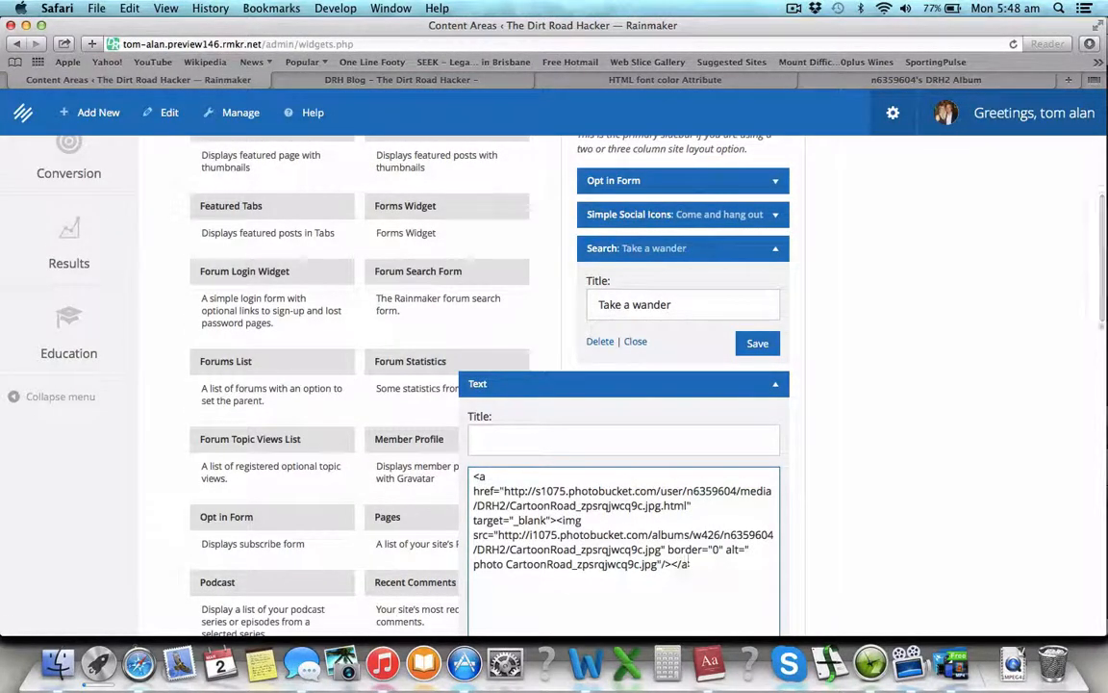
{"action": "left_click", "coordinate": [557, 520]}
{"action": "key", "text": "Return"}
{"action": "key", "text": "Return"}
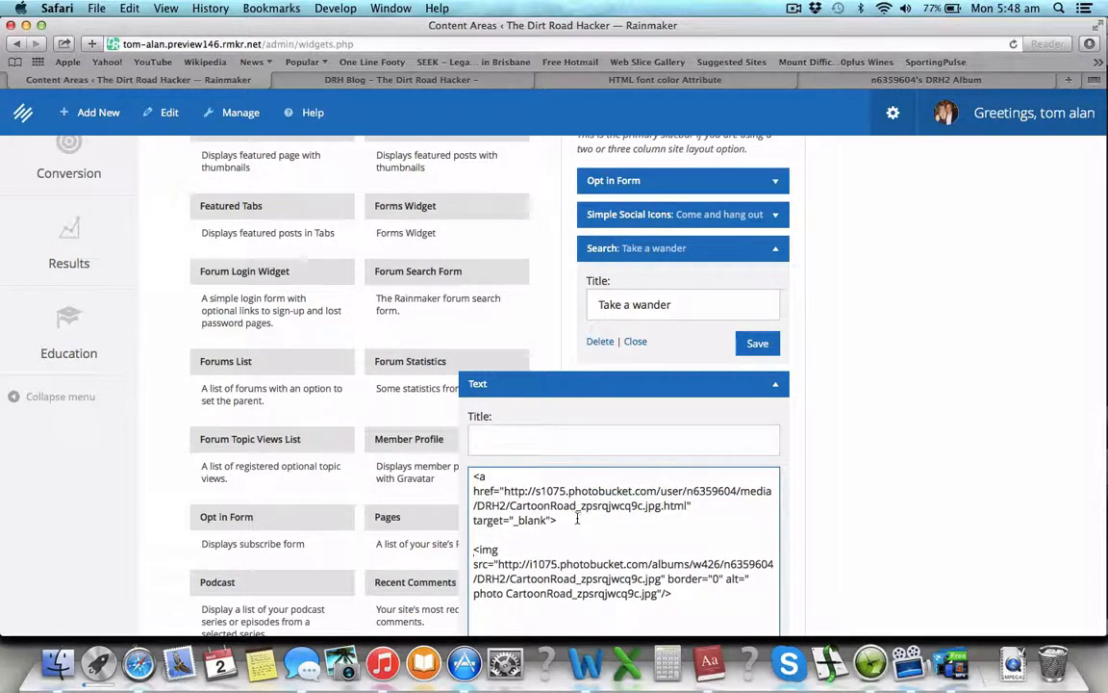
{"action": "left_click_drag", "start_coordinate": [577, 519], "coordinate": [420, 454]}
{"action": "key", "text": "BackSpace"}
{"action": "key", "text": "Delete"}
{"action": "key", "text": "Delete"}
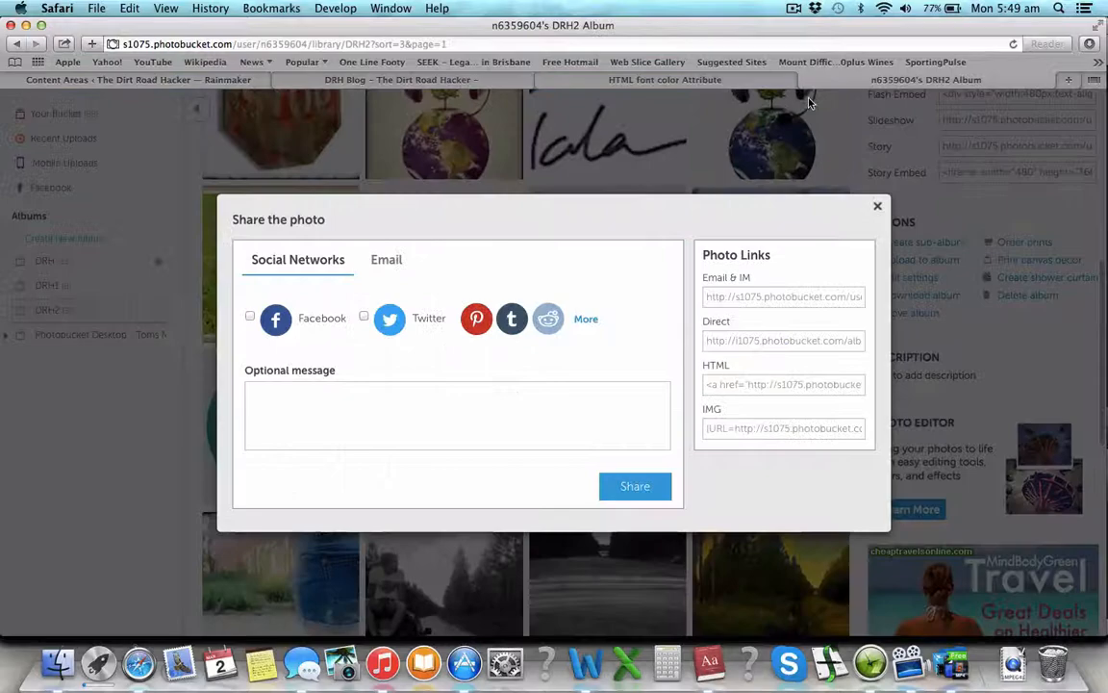
{"action": "left_click", "coordinate": [818, 80]}
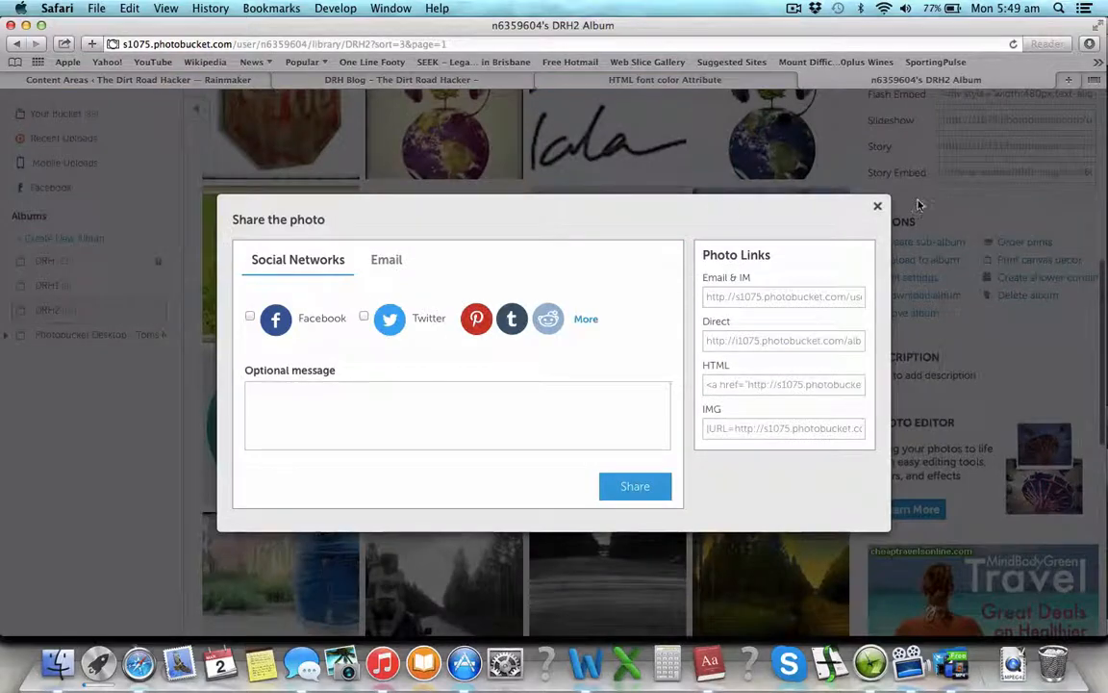
Step: Copy the teal river illustration's HTML share code from Photobucket's Share Links
{"action": "left_click", "coordinate": [878, 206]}
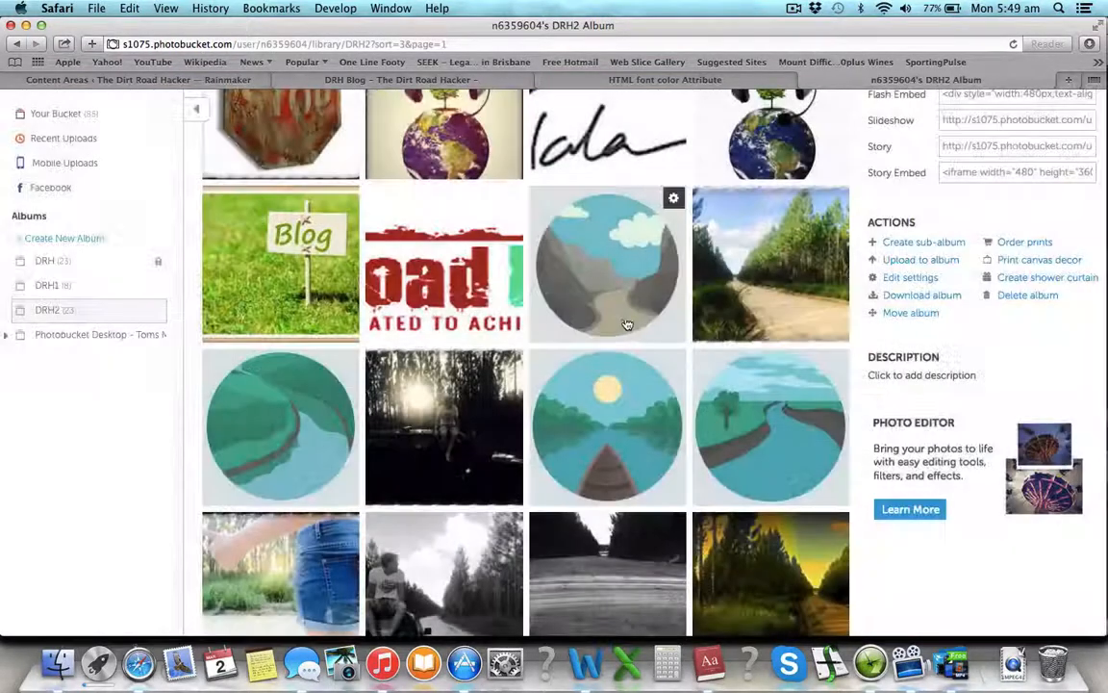
{"action": "left_click", "coordinate": [347, 361]}
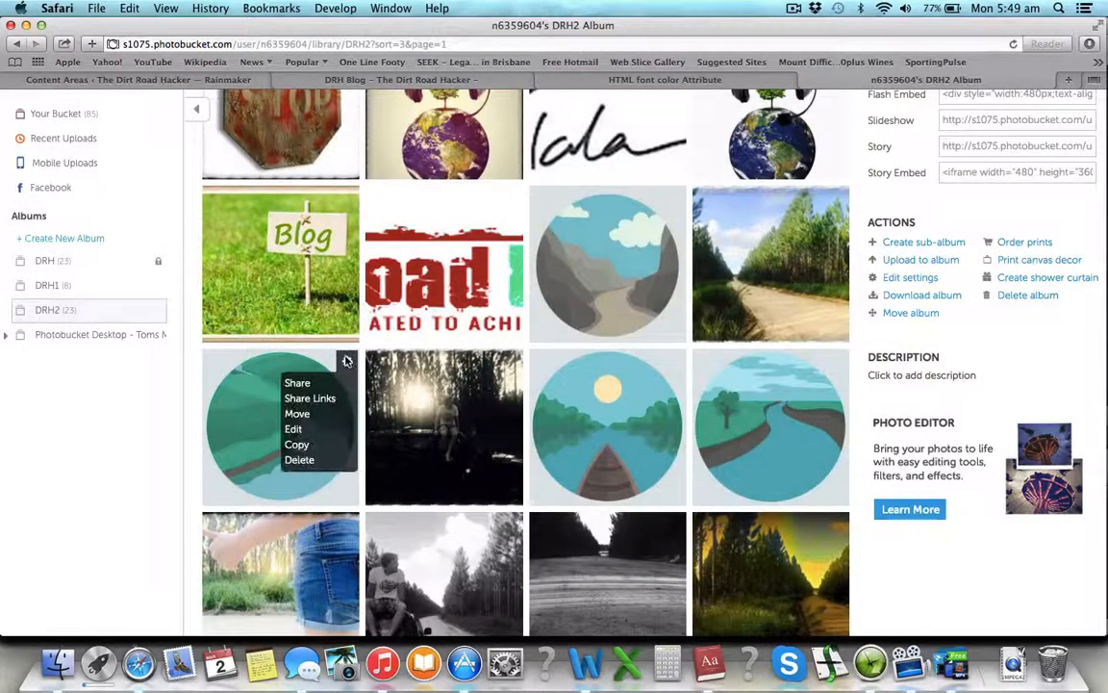
{"action": "left_click", "coordinate": [310, 399]}
{"action": "left_click", "coordinate": [742, 384]}
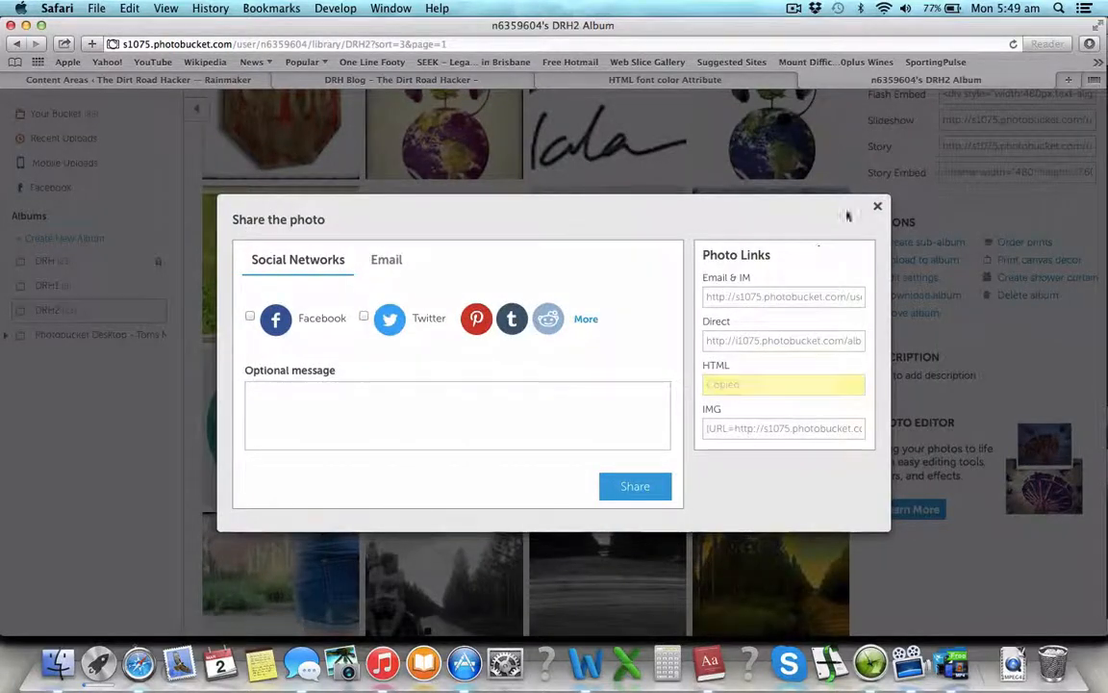
{"action": "left_click", "coordinate": [223, 81]}
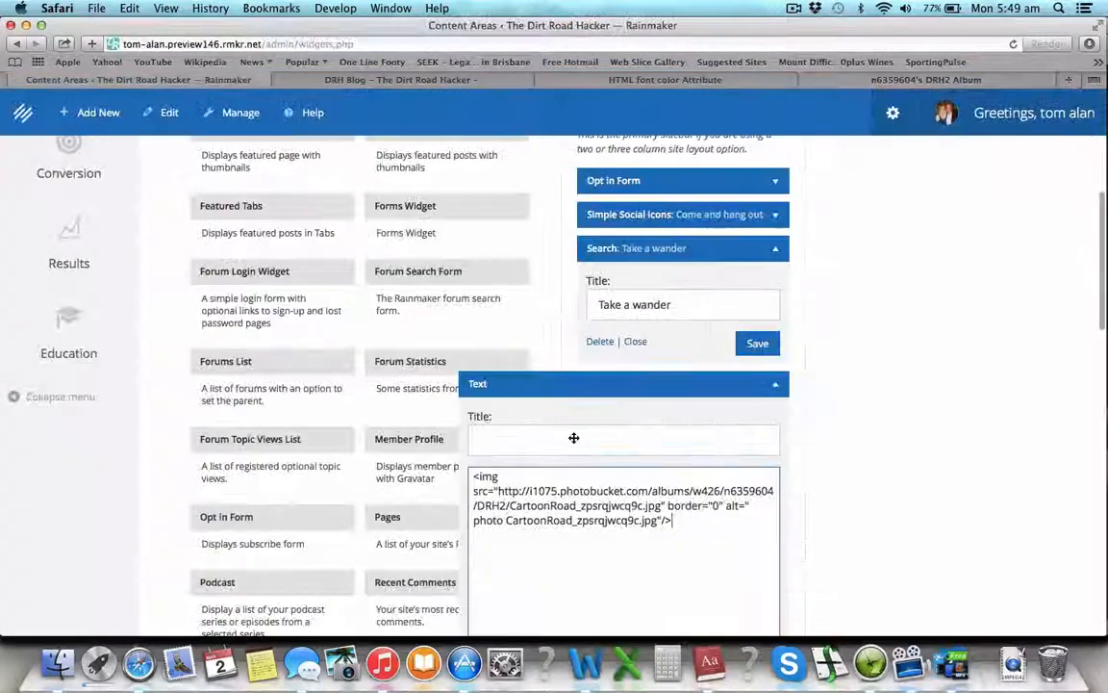
Step: Paste the cartoon4 code below CartoonRoad and remove its link tags, keeping the img tag
{"action": "type", "text": "<a href=\"http://s1075.photobucket.com/user/n6359604/media/DRH2/cartoon4_zpsod3oyrmr.jpg.html\" target=\"_blank\"><img src=\"http://i1075.photobucket.com/albums/w426/n6359604/DRH2/cartoon4_zpsod3oyrmr.jpg\" border=\"0\" alt=\" photo cartoon4_zpsod3oyrmr.jpg\"/></a>"}
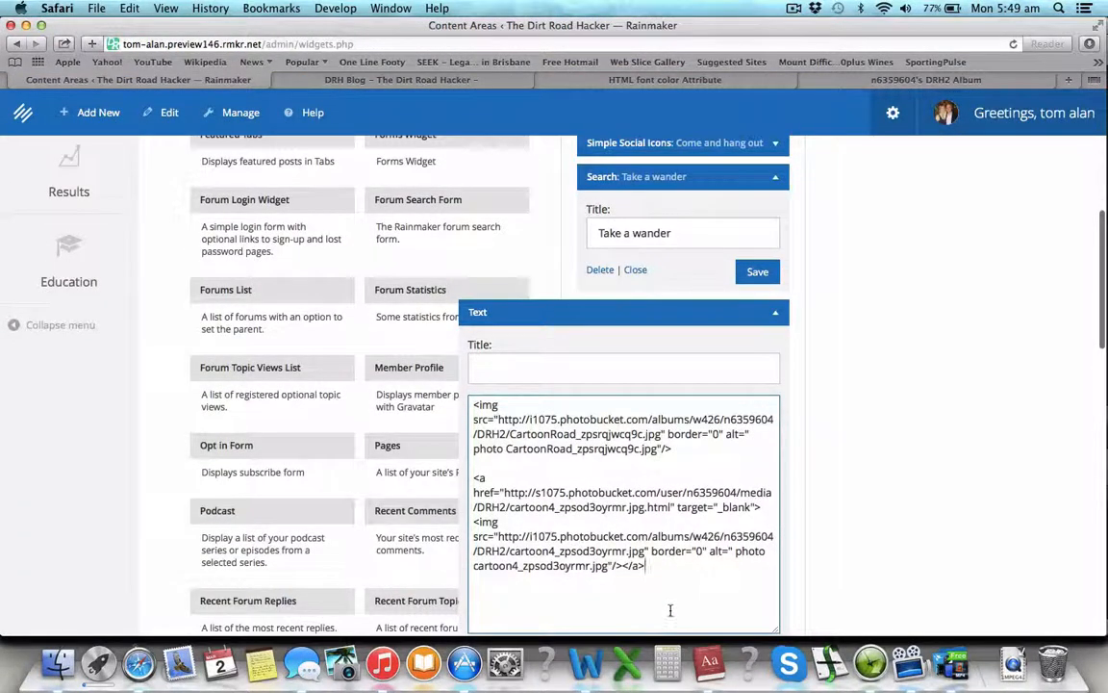
{"action": "key", "text": "BackSpace"}
{"action": "key", "text": "BackSpace"}
{"action": "key", "text": "BackSpace"}
{"action": "key", "text": "BackSpace"}
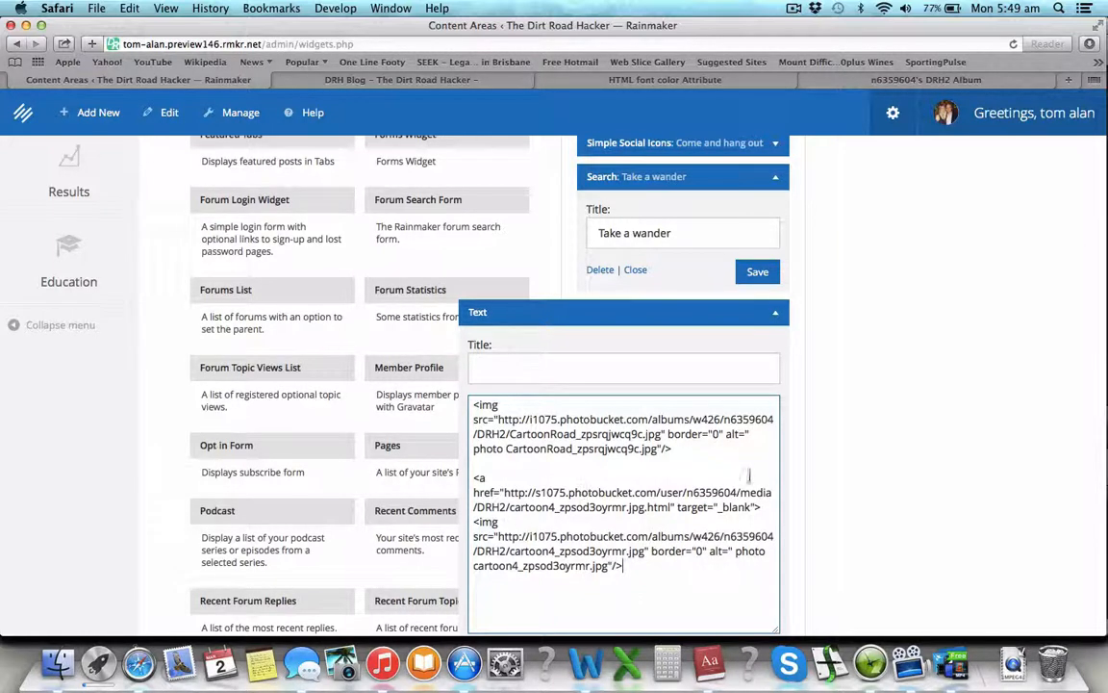
{"action": "left_click_drag", "start_coordinate": [768, 503], "coordinate": [473, 478]}
{"action": "key", "text": "BackSpace"}
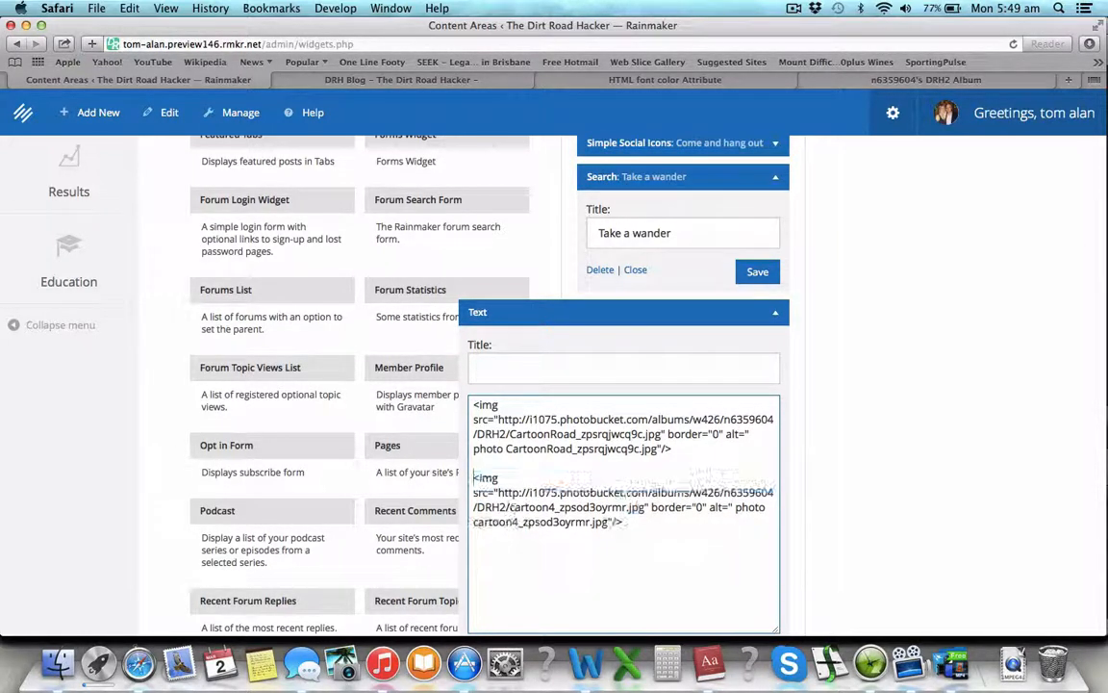
{"action": "left_click", "coordinate": [878, 83]}
Step: Copy the canoe illustration's HTML share code from Photobucket's Share Links
{"action": "left_click", "coordinate": [876, 206]}
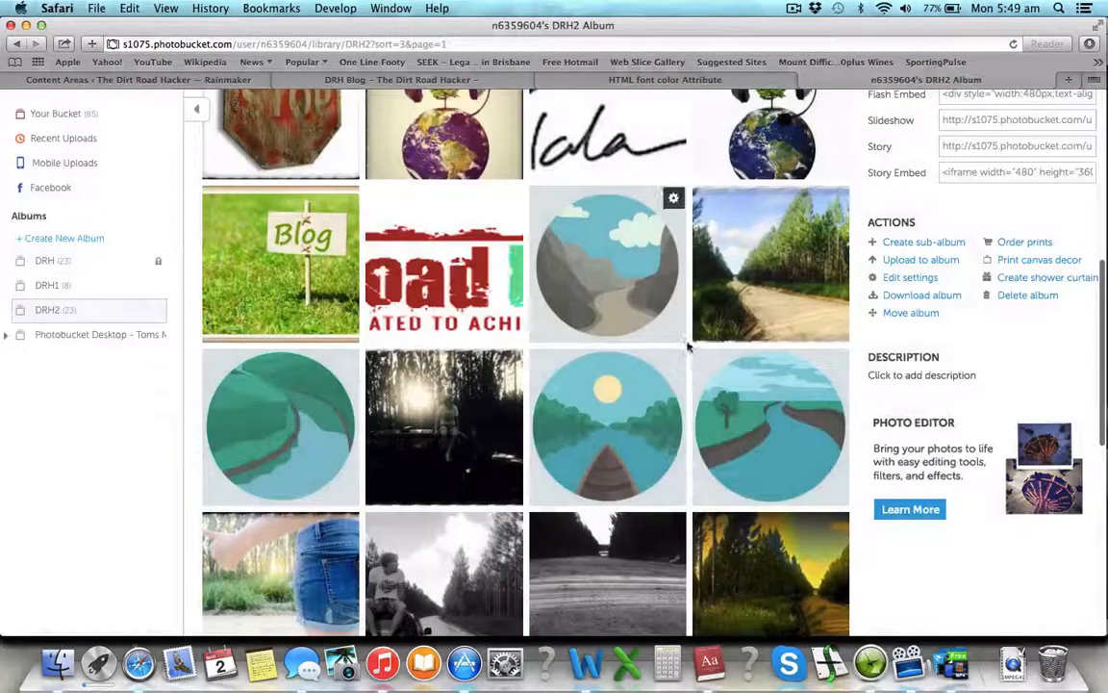
{"action": "left_click", "coordinate": [673, 362]}
{"action": "left_click", "coordinate": [638, 398]}
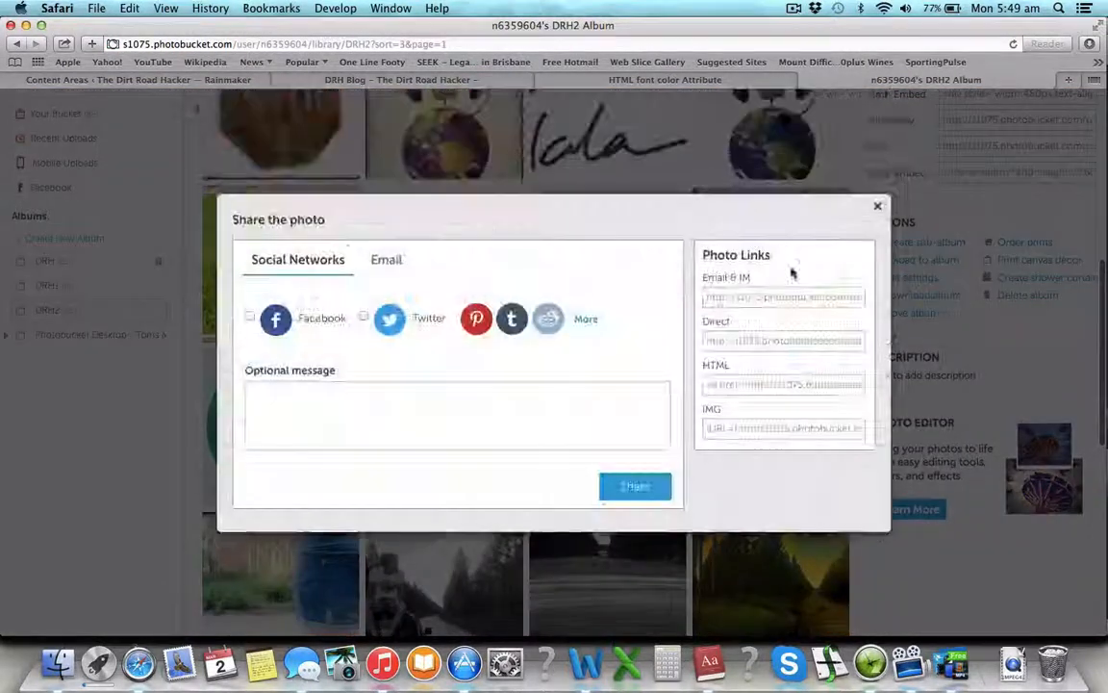
{"action": "left_click", "coordinate": [755, 385]}
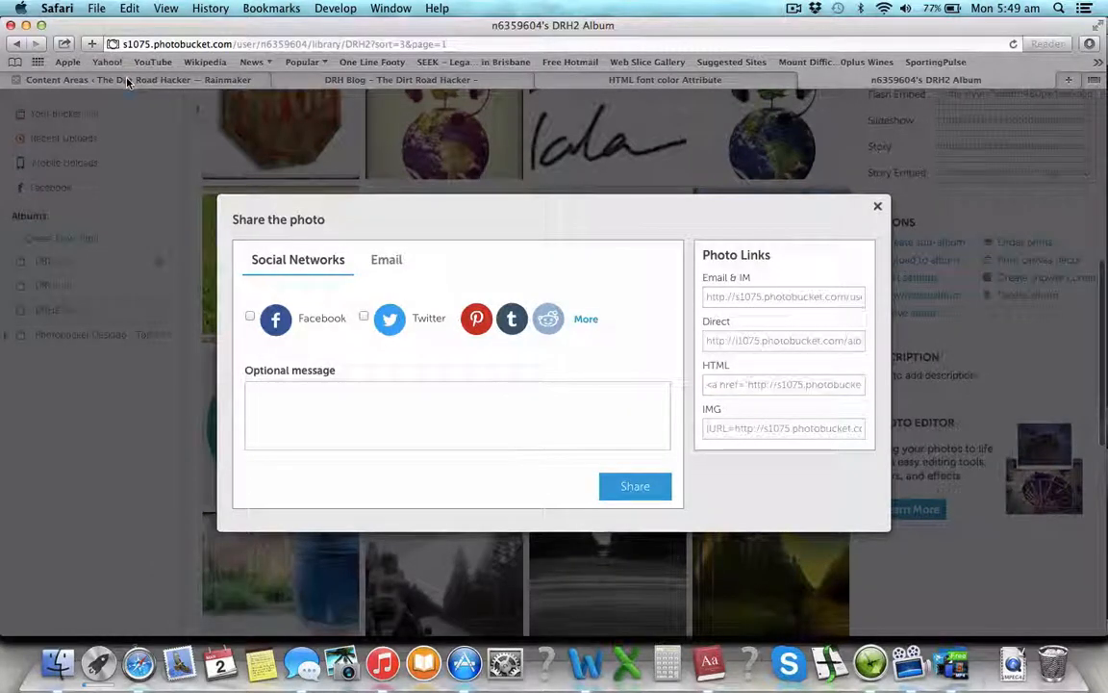
{"action": "left_click", "coordinate": [135, 79]}
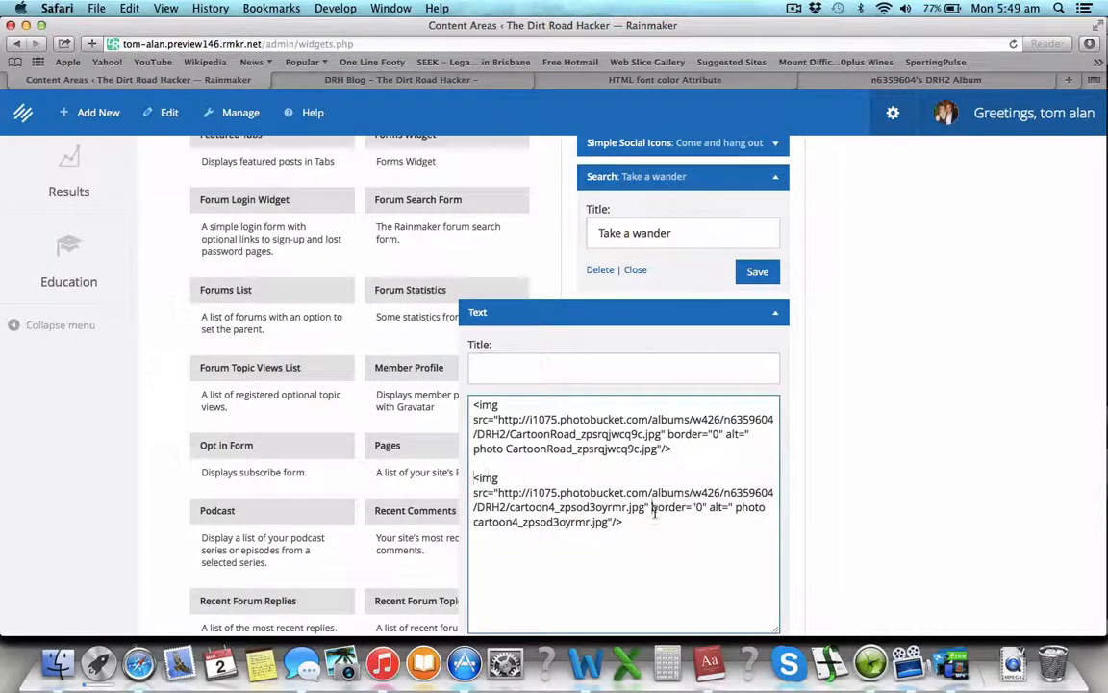
Step: Paste it as a third image tag, cartoon3, and delete its opening link tag
{"action": "type", "text": "<a href=\"http://s1075.photobucket.com/user/n6359604/media/DRH2/cartoon3_zpsvtzoep8d.jpg.html\" target=\"_blank\"> <img src=\"http://i1075.photobucket.com/albums/w426/n6359604/DRH2/cartoon3_zpsvtzoep8d.jpg\" border=\"0\" alt=\" photo cartoon3_zpsvtzoep8d.jpg\"/>"}
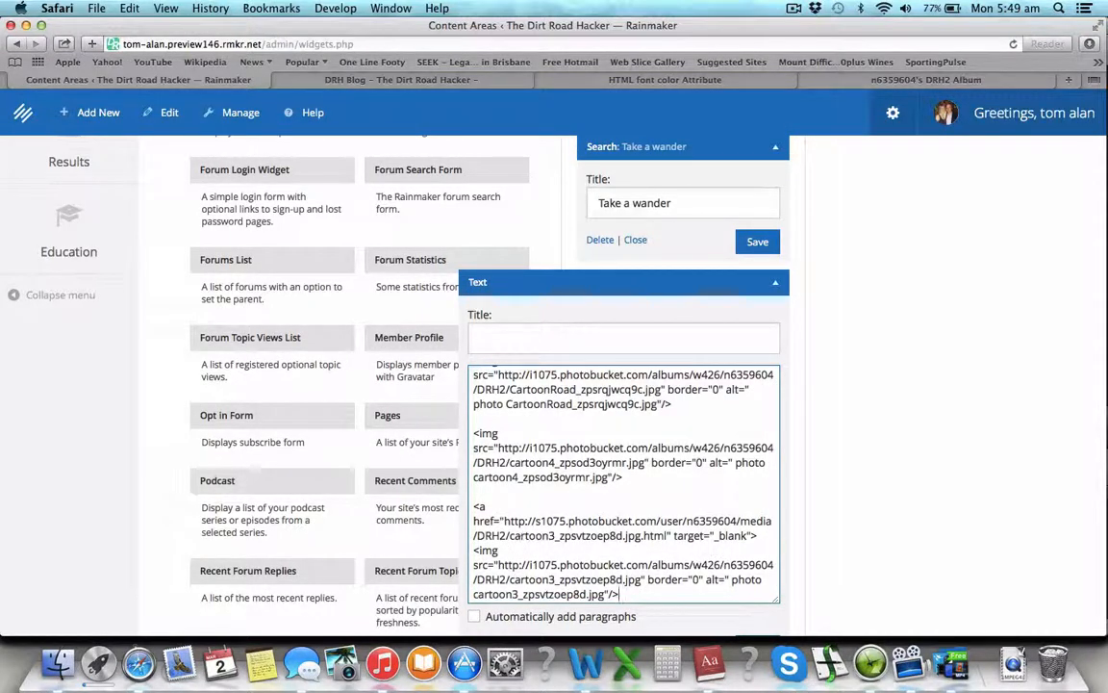
{"action": "left_click_drag", "start_coordinate": [763, 534], "coordinate": [474, 506]}
{"action": "key", "text": "BackSpace"}
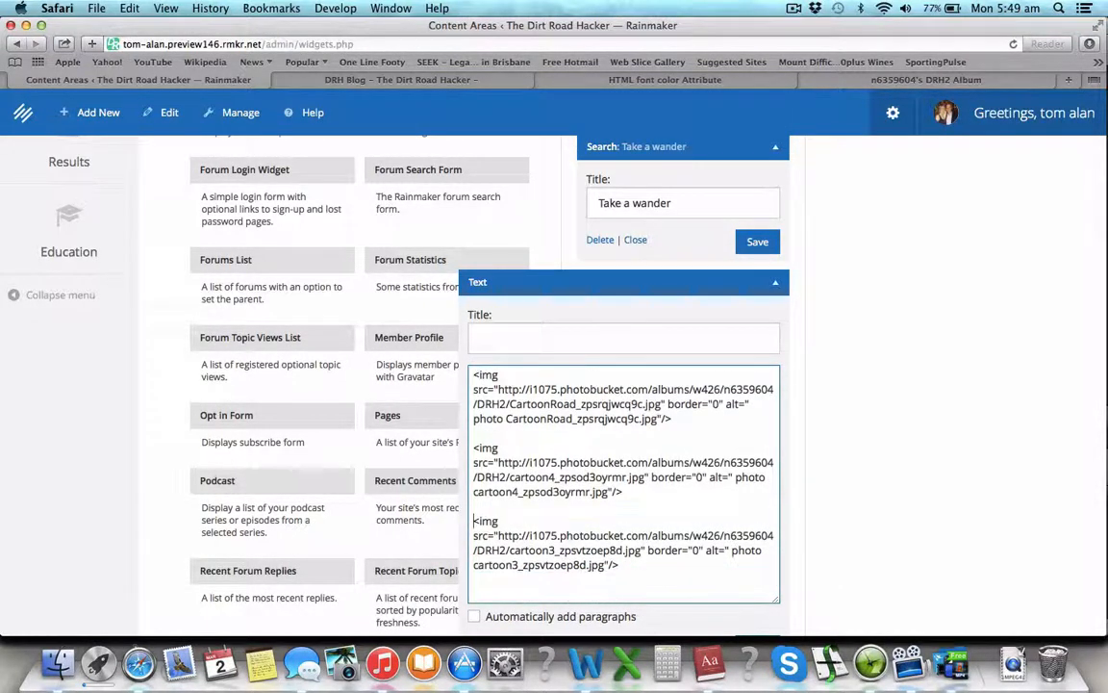
Step: Copy the HTML embed code for the green river illustration from the Photobucket album
{"action": "left_click", "coordinate": [966, 85]}
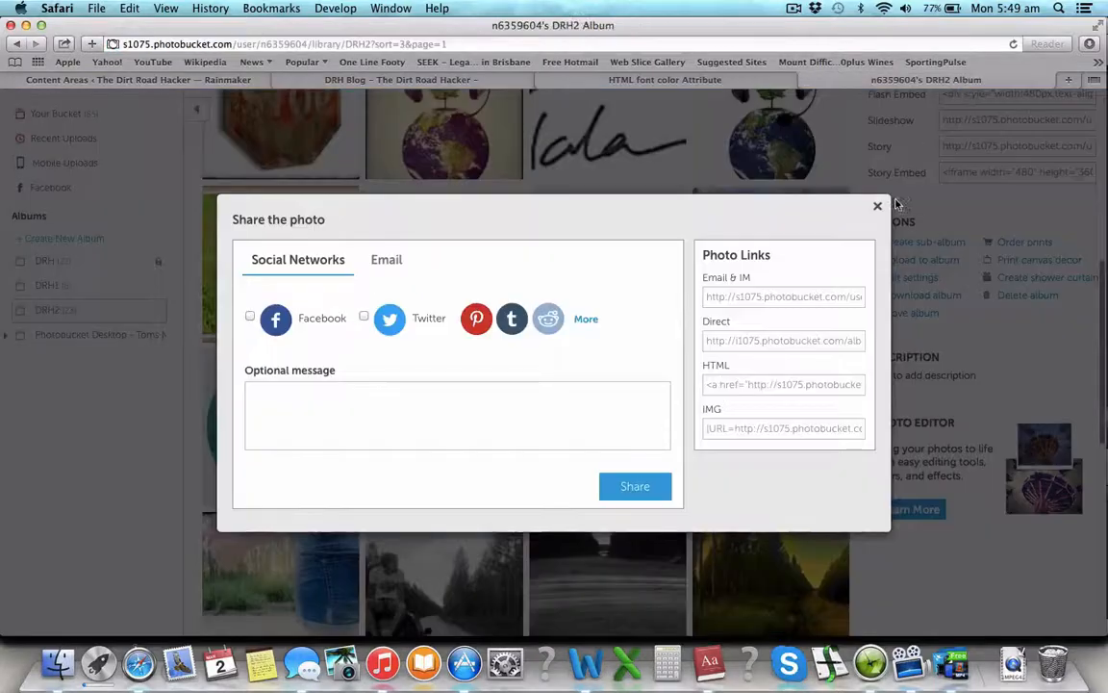
{"action": "left_click", "coordinate": [874, 207]}
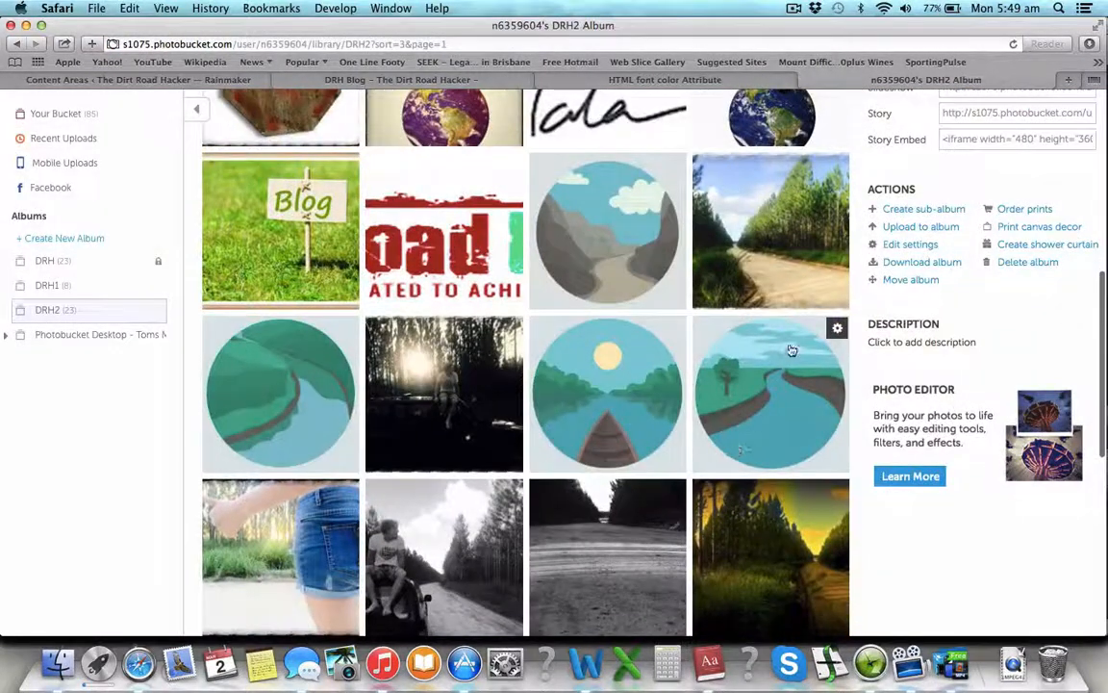
{"action": "left_click", "coordinate": [835, 328]}
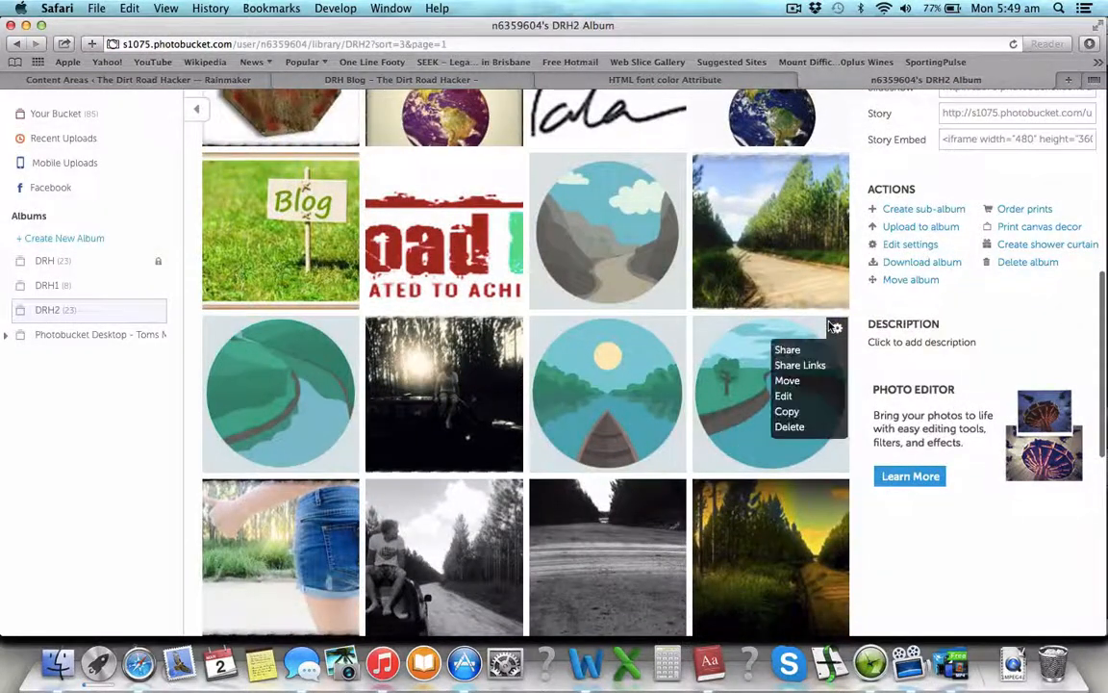
{"action": "left_click", "coordinate": [802, 367]}
{"action": "left_click", "coordinate": [772, 386]}
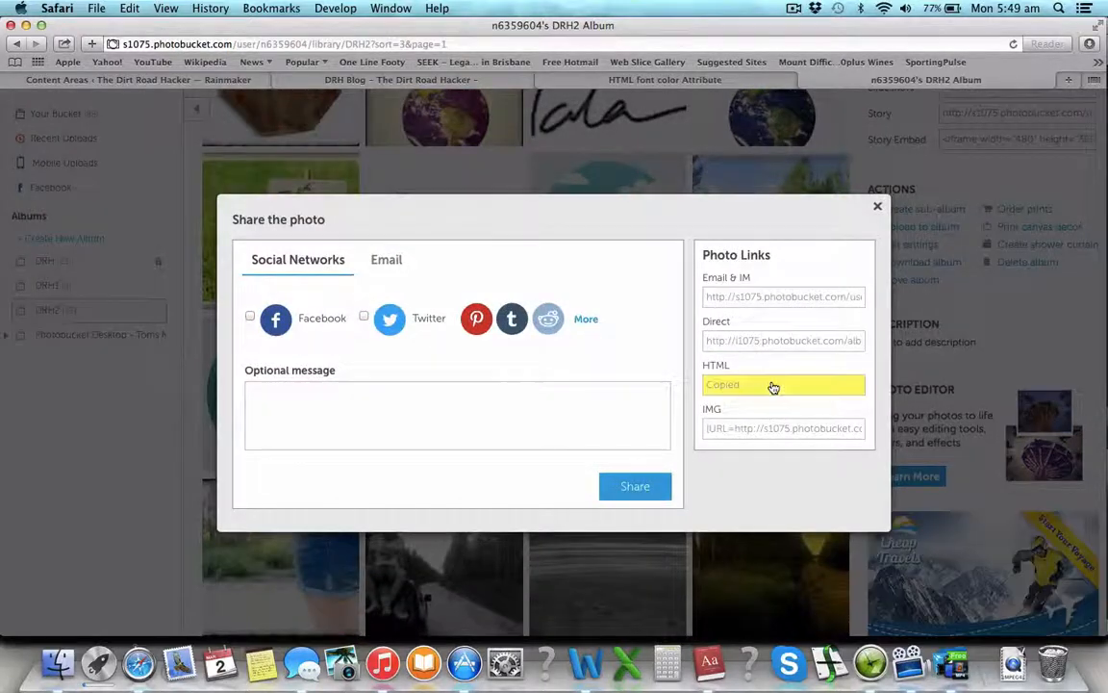
{"action": "left_click", "coordinate": [878, 207]}
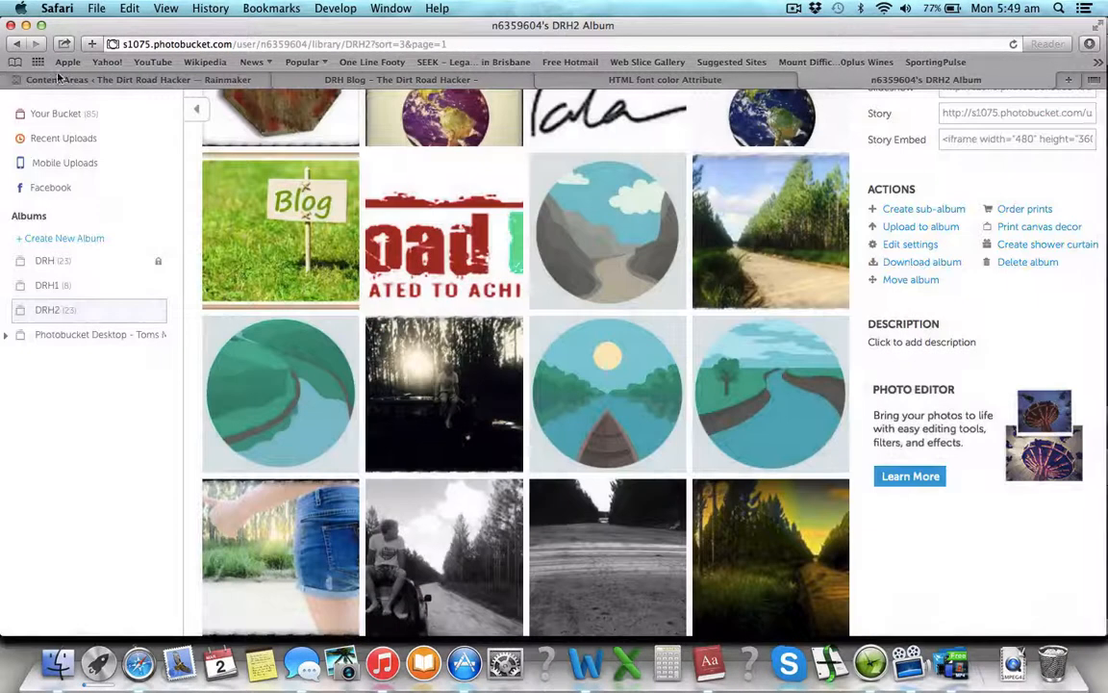
Step: Paste the fourth image code into the Text widget and remove its <a href> and </a> link tags
{"action": "left_click", "coordinate": [56, 77]}
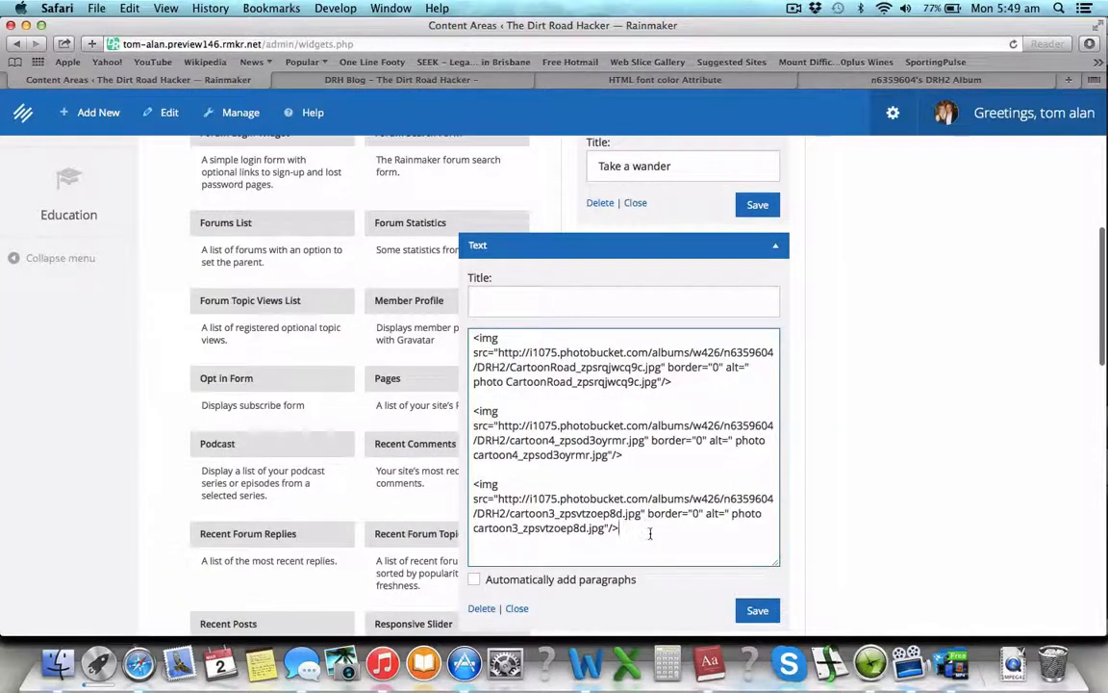
{"action": "left_click", "coordinate": [649, 532]}
{"action": "key", "text": "Return"}
{"action": "key", "text": "Return"}
{"action": "type", "text": "<a href=\"http://s1075.photobucket.com/user/n6359604/media/DRH2/Cartoon2_zpspcq5rymb.jpg.html\" target=\"_blank\"><img src=\"http://i1075.photobucket.com/albums/w426/n6359604/DRH2/Cartoon2_zpspcq5rymb.jpg\" border=\"0\" alt=\" photo Cartoon2_zpspcq5rymb.jpg\"/></a>"}
{"action": "key", "text": "BackSpace"}
{"action": "key", "text": "BackSpace"}
{"action": "key", "text": "BackSpace"}
{"action": "key", "text": "BackSpace"}
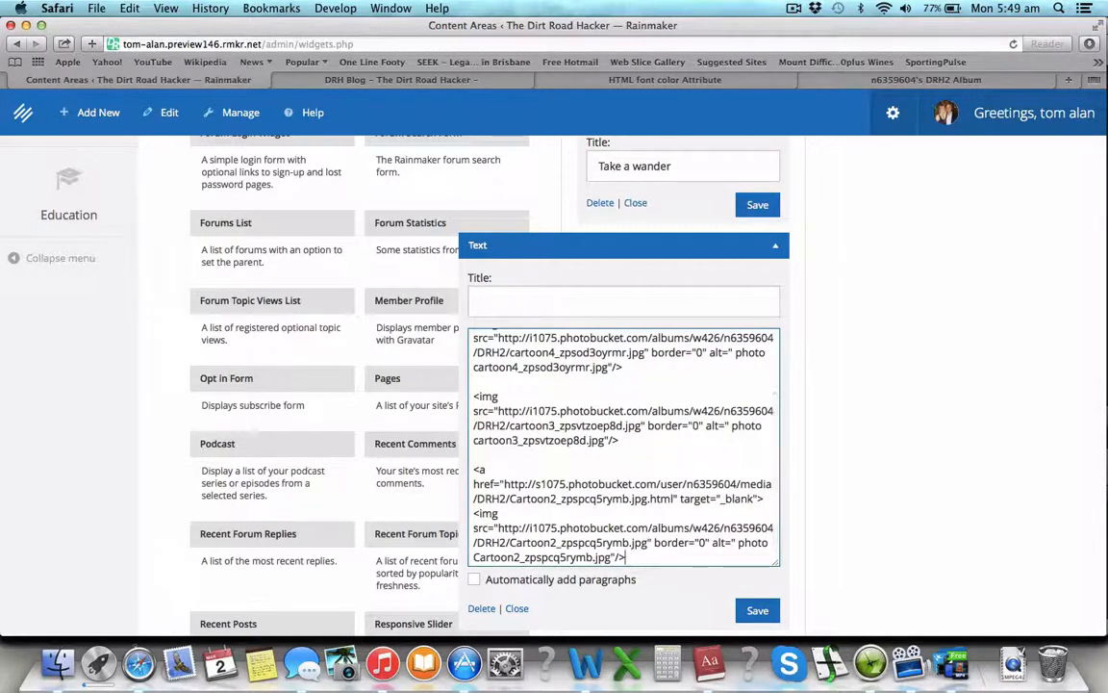
{"action": "left_click_drag", "start_coordinate": [772, 498], "coordinate": [450, 465]}
{"action": "key", "text": "BackSpace"}
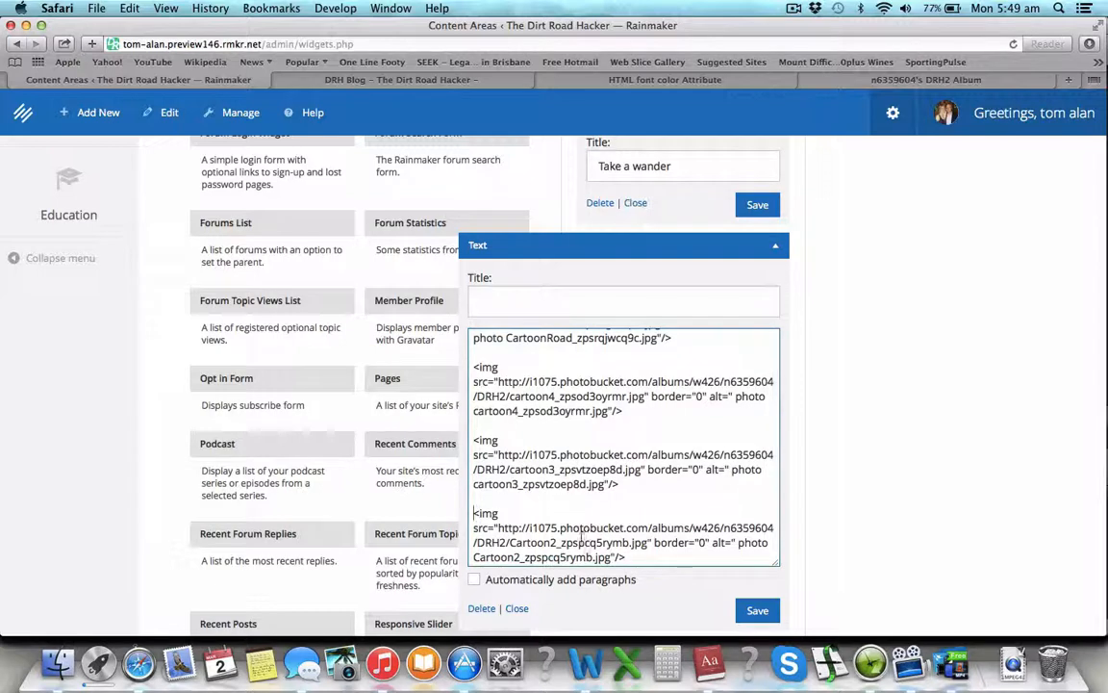
Step: Turn on Automatically add paragraphs, save the Text widget, and reload the DRH Blog page
{"action": "left_click", "coordinate": [475, 582]}
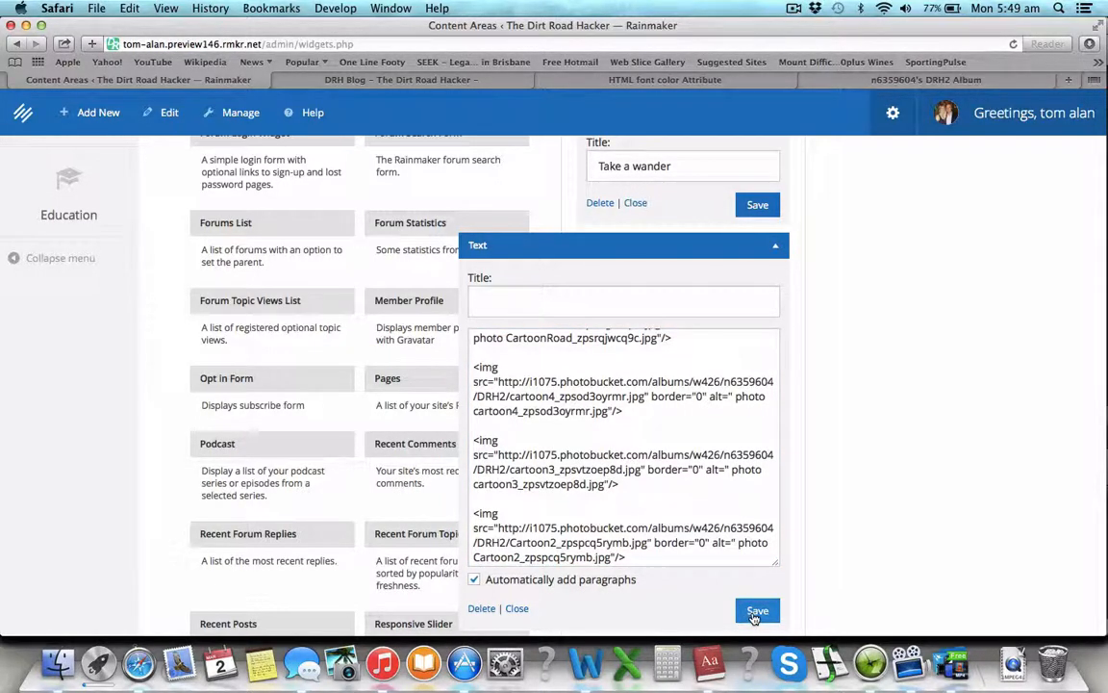
{"action": "left_click", "coordinate": [756, 612]}
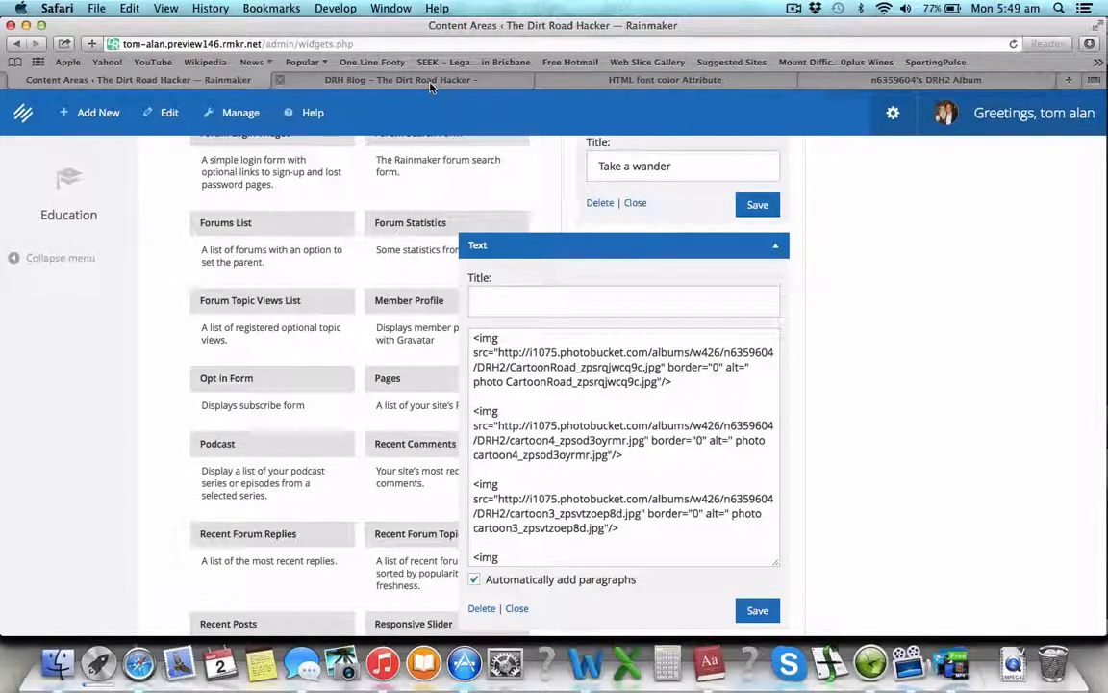
{"action": "left_click", "coordinate": [389, 78]}
{"action": "key", "text": "super+r"}
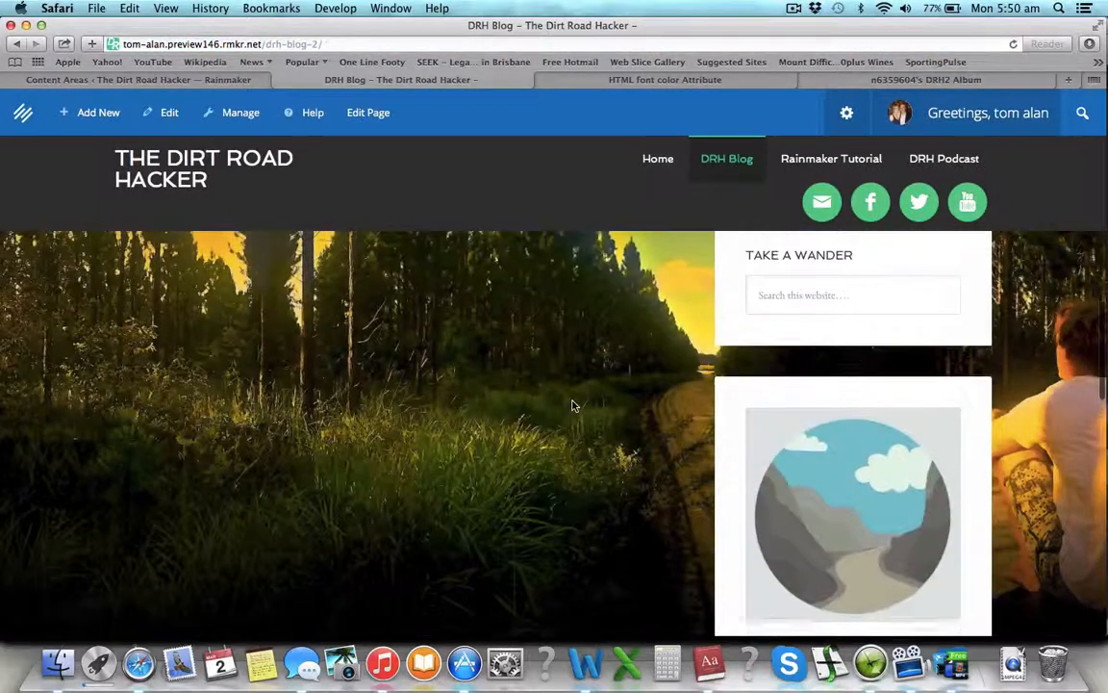
Step: Check the live sidebar's signup form, social icons and Take a wander search box on the DRH Blog
{"action": "scroll", "coordinate": [571, 406], "scroll_direction": "down", "scroll_amount": 10}
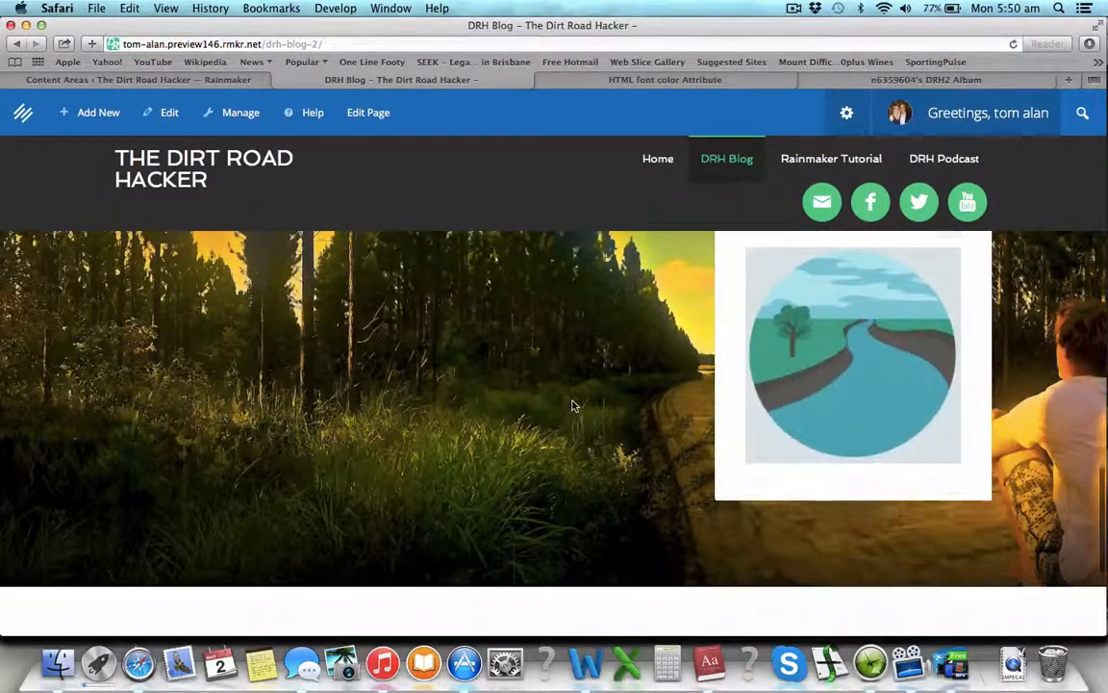
{"action": "scroll", "coordinate": [571, 405], "scroll_direction": "down", "scroll_amount": 3}
{"action": "scroll", "coordinate": [571, 405], "scroll_direction": "up", "scroll_amount": 15}
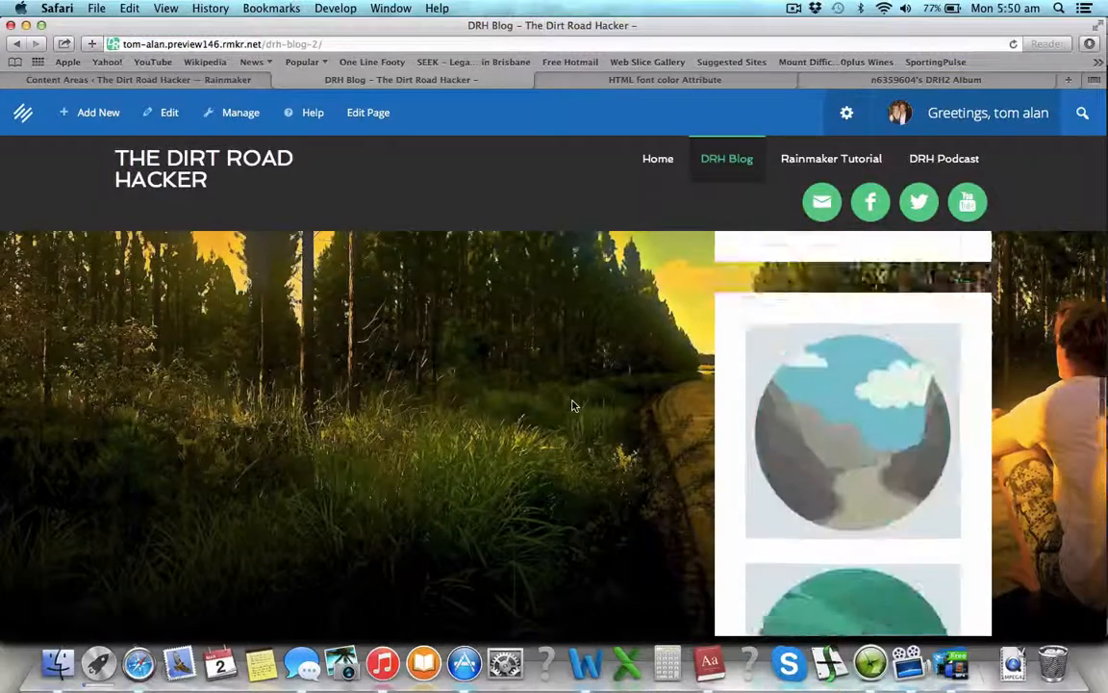
{"action": "scroll", "coordinate": [571, 405], "scroll_direction": "up", "scroll_amount": 10}
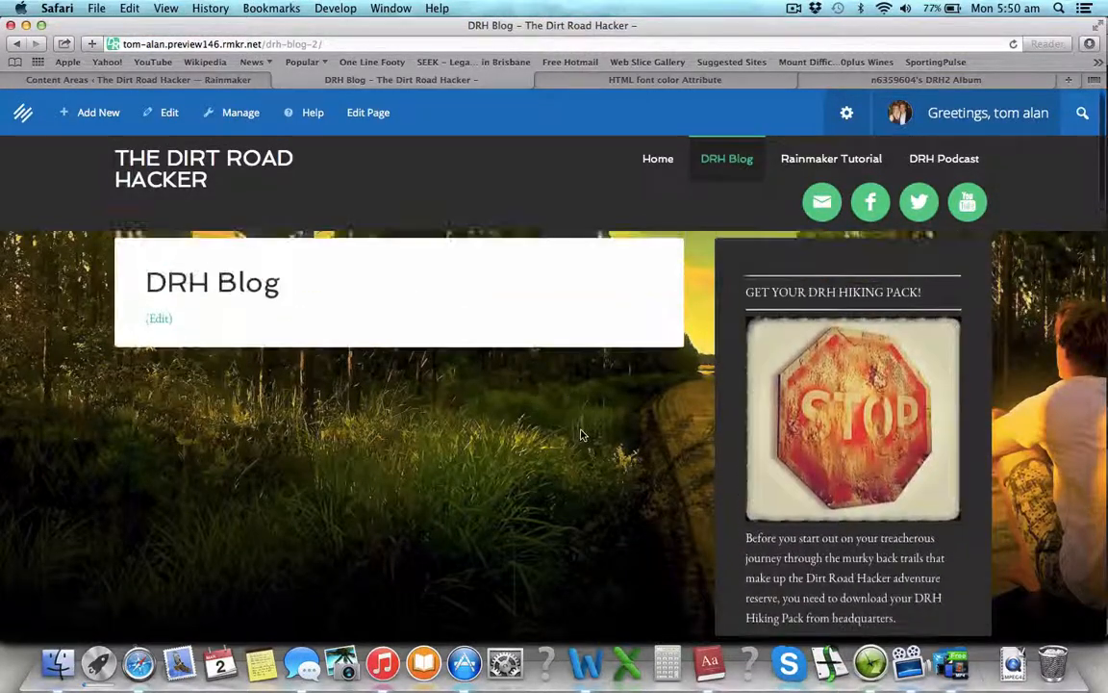
{"action": "scroll", "coordinate": [580, 435], "scroll_direction": "down", "scroll_amount": 10}
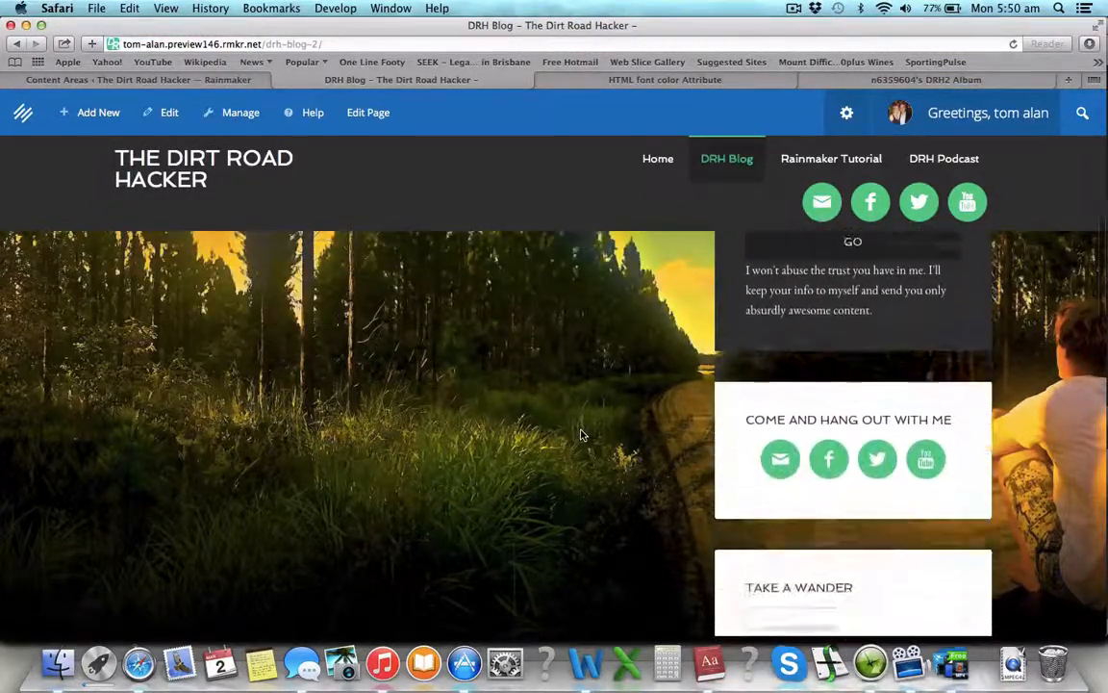
{"action": "scroll", "coordinate": [654, 385], "scroll_direction": "down", "scroll_amount": 2}
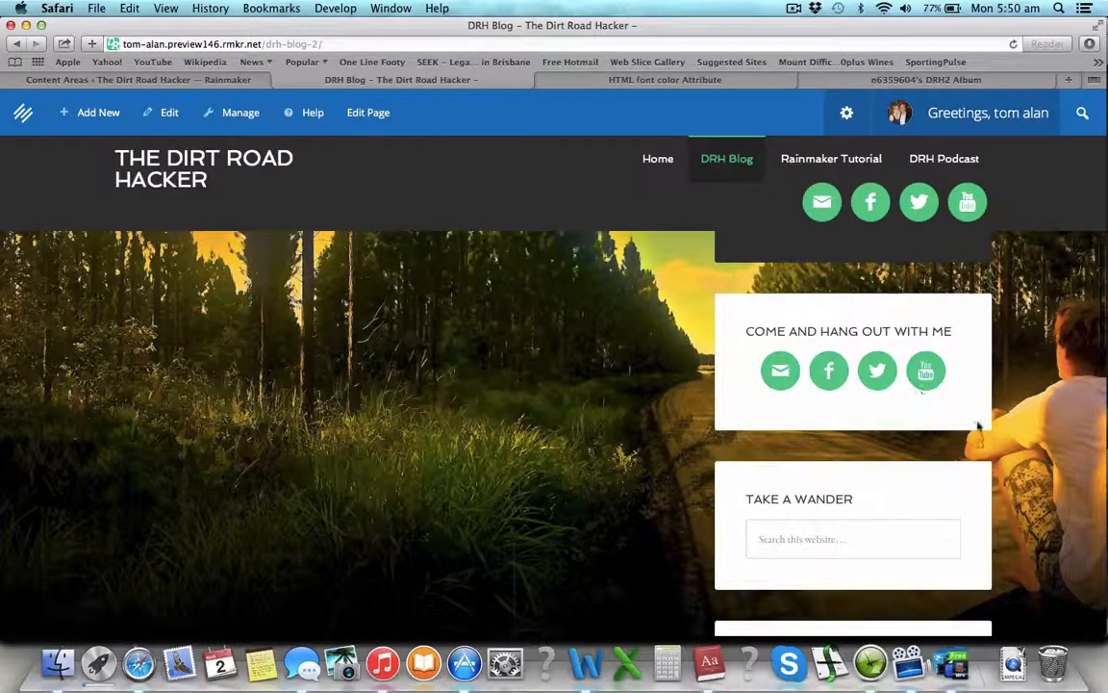
{"action": "scroll", "coordinate": [963, 500], "scroll_direction": "down", "scroll_amount": 3}
{"action": "left_click", "coordinate": [859, 414]}
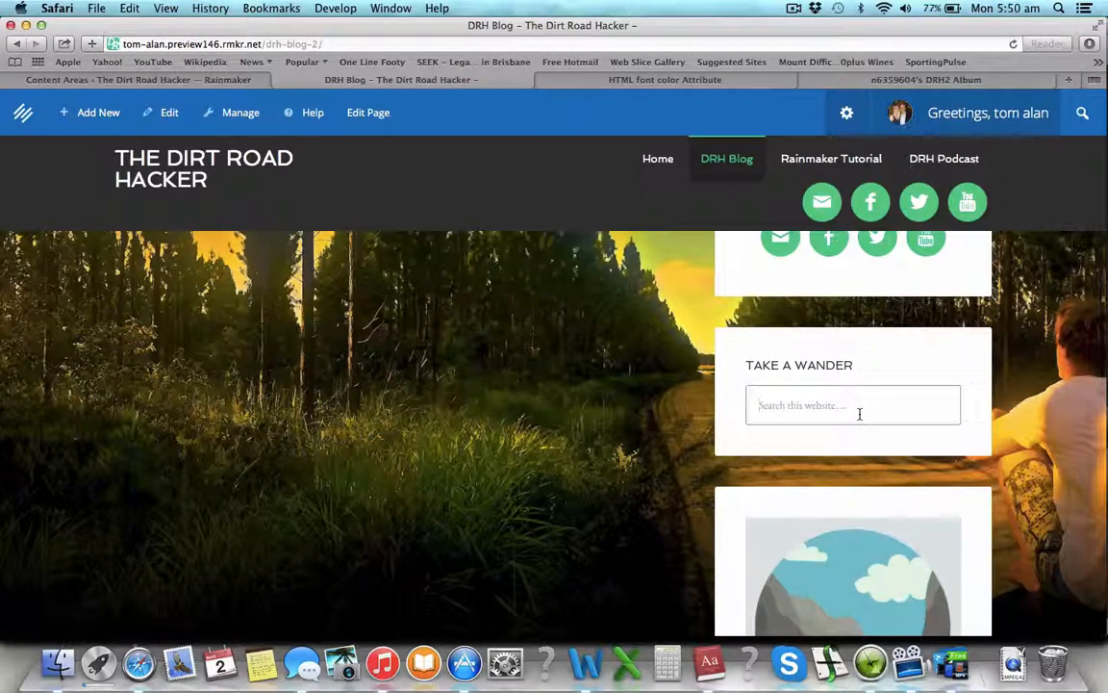
Step: Review the sidebar's cartoon images, then go back to the Content Areas widgets page
{"action": "scroll", "coordinate": [860, 414], "scroll_direction": "down", "scroll_amount": 12}
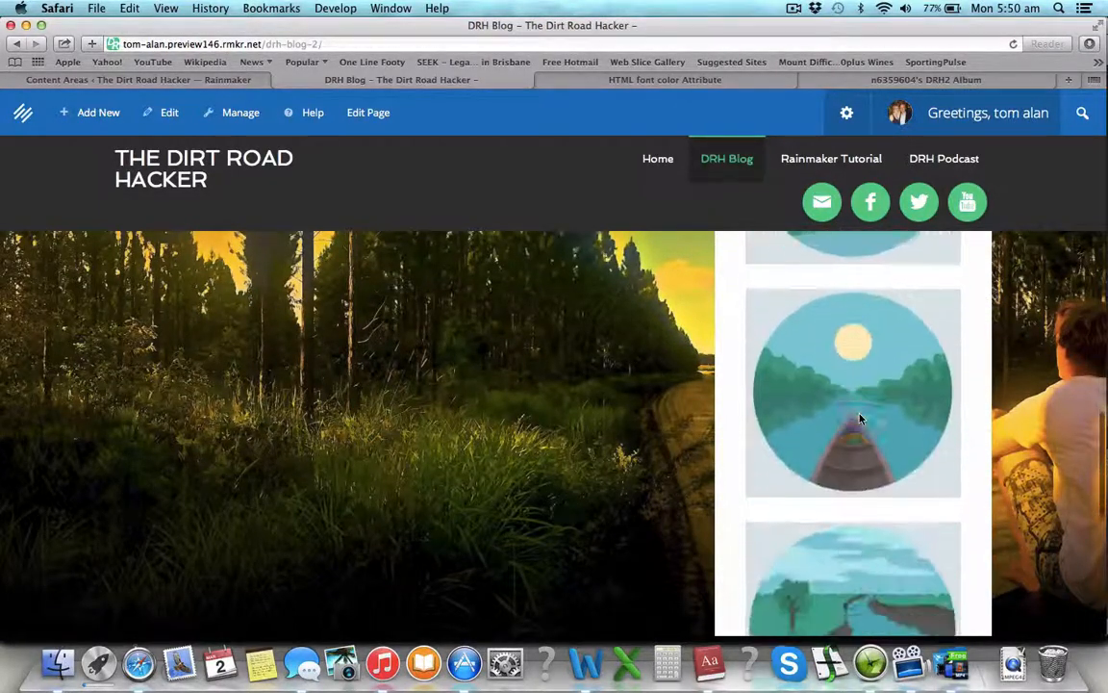
{"action": "scroll", "coordinate": [860, 418], "scroll_direction": "down", "scroll_amount": 8}
{"action": "scroll", "coordinate": [860, 418], "scroll_direction": "up", "scroll_amount": 12}
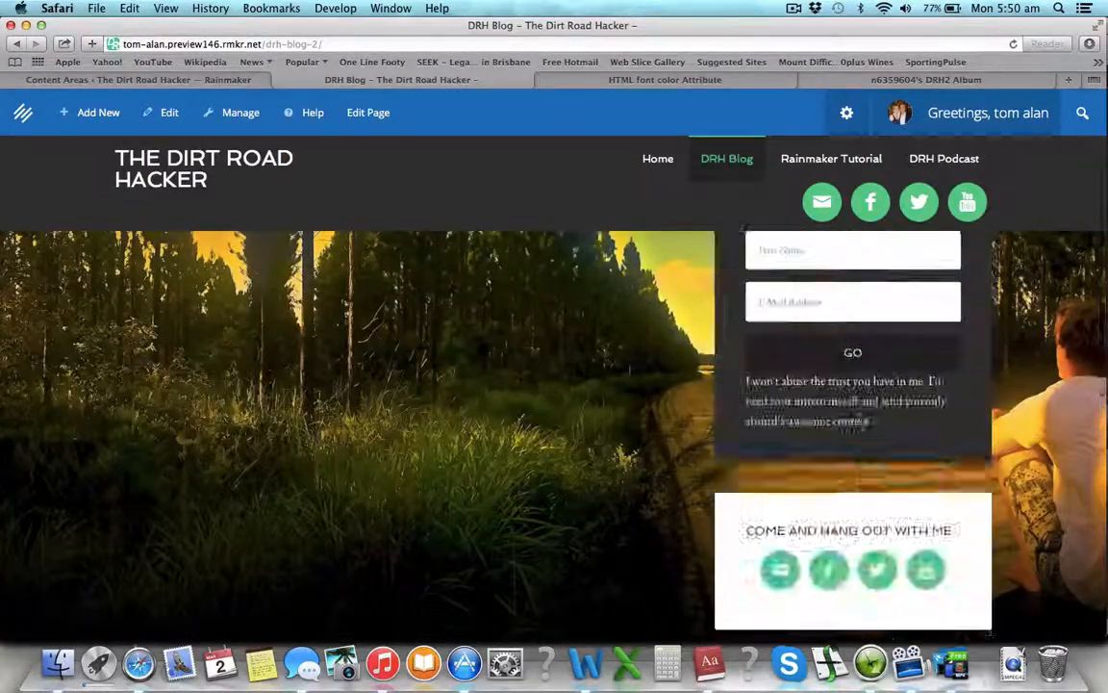
{"action": "scroll", "coordinate": [861, 419], "scroll_direction": "up", "scroll_amount": 8}
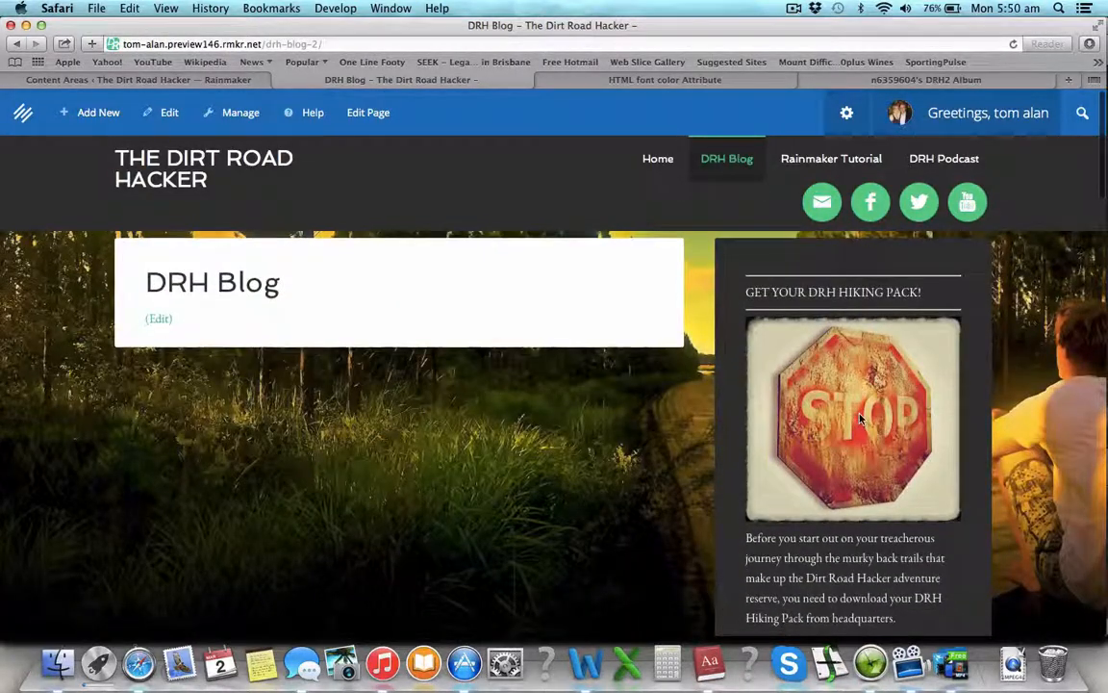
{"action": "scroll", "coordinate": [861, 419], "scroll_direction": "down", "scroll_amount": 3}
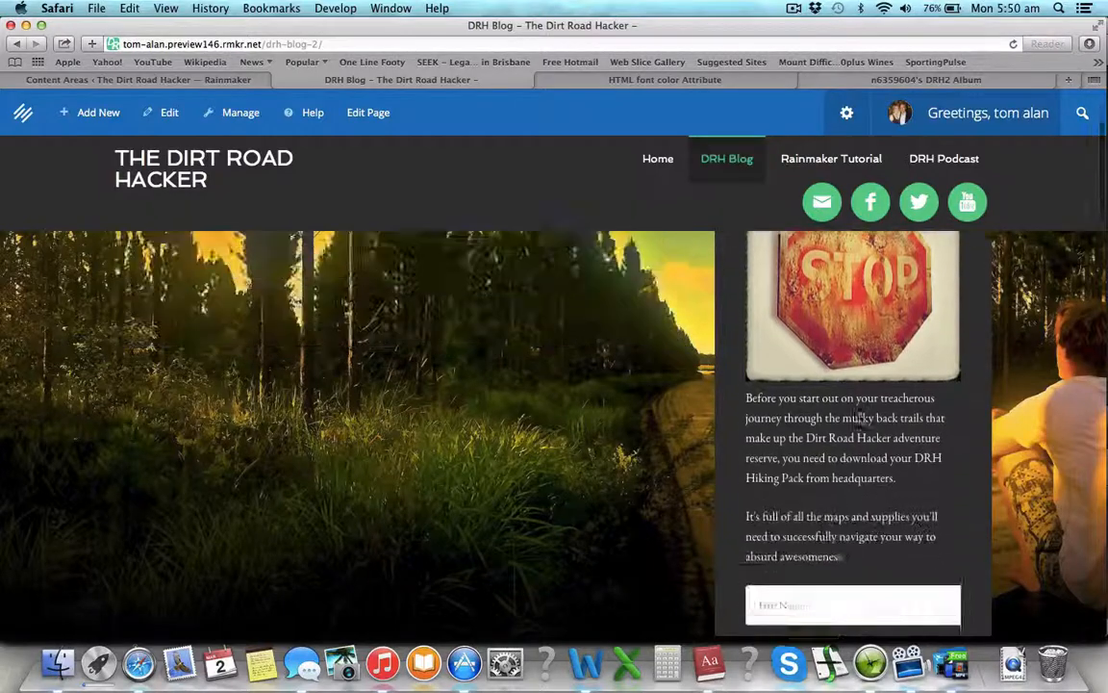
{"action": "scroll", "coordinate": [861, 418], "scroll_direction": "up", "scroll_amount": 4}
{"action": "left_click", "coordinate": [229, 82]}
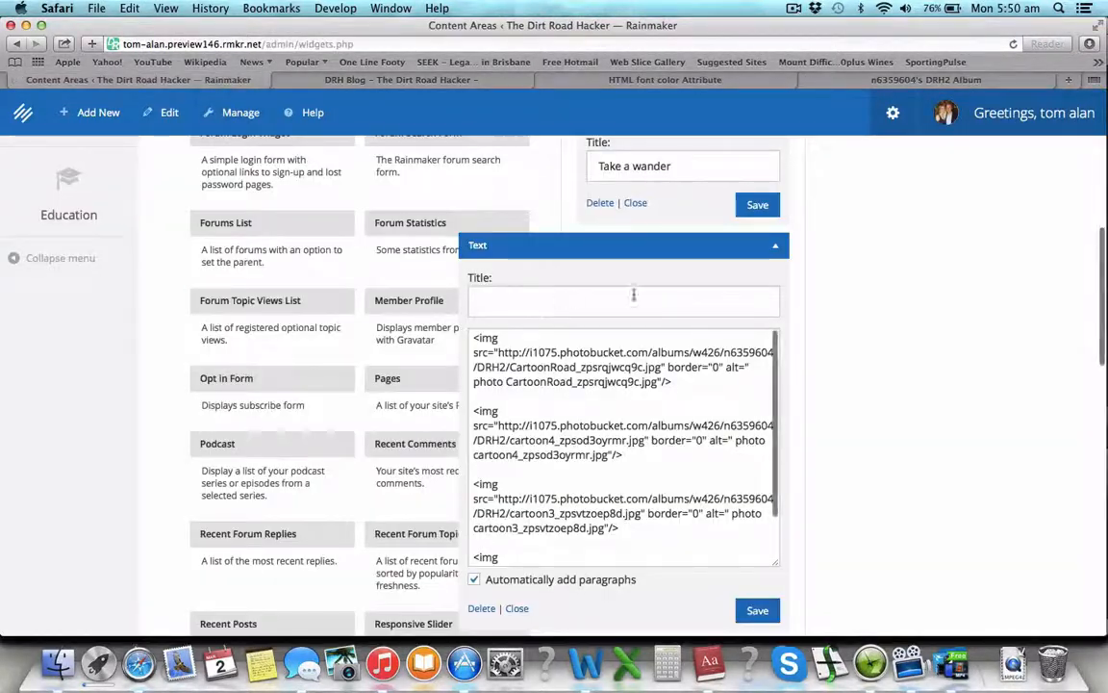
Step: Collapse the finished Text widget's settings panel
{"action": "left_click", "coordinate": [778, 248]}
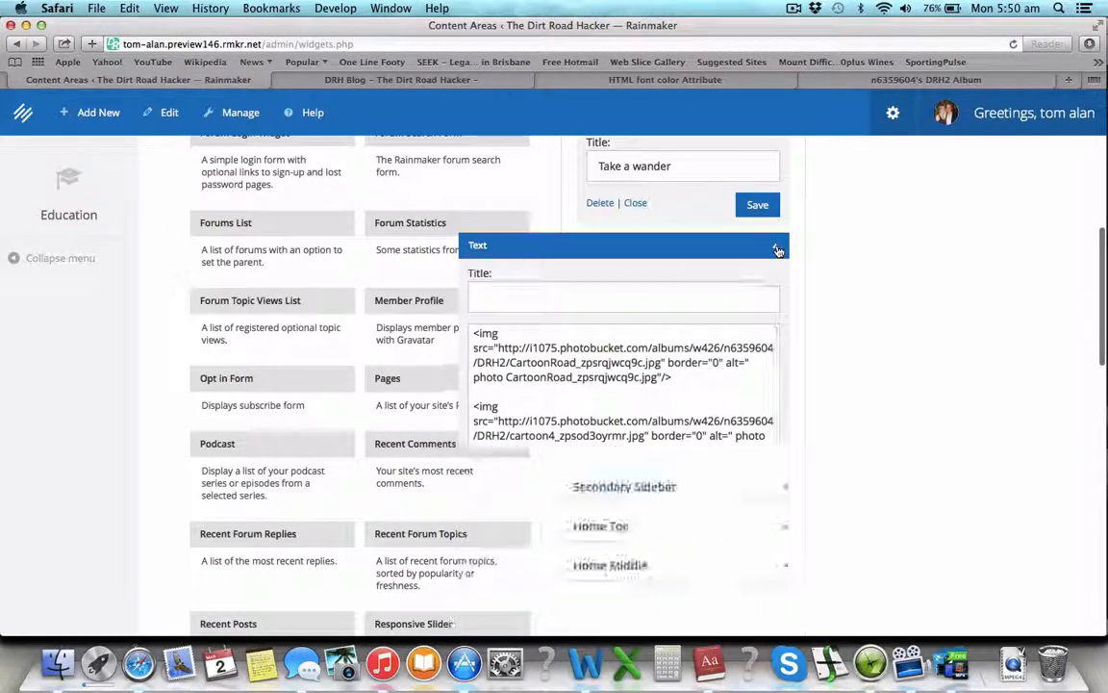
{"action": "scroll", "coordinate": [495, 257], "scroll_direction": "up", "scroll_amount": 10}
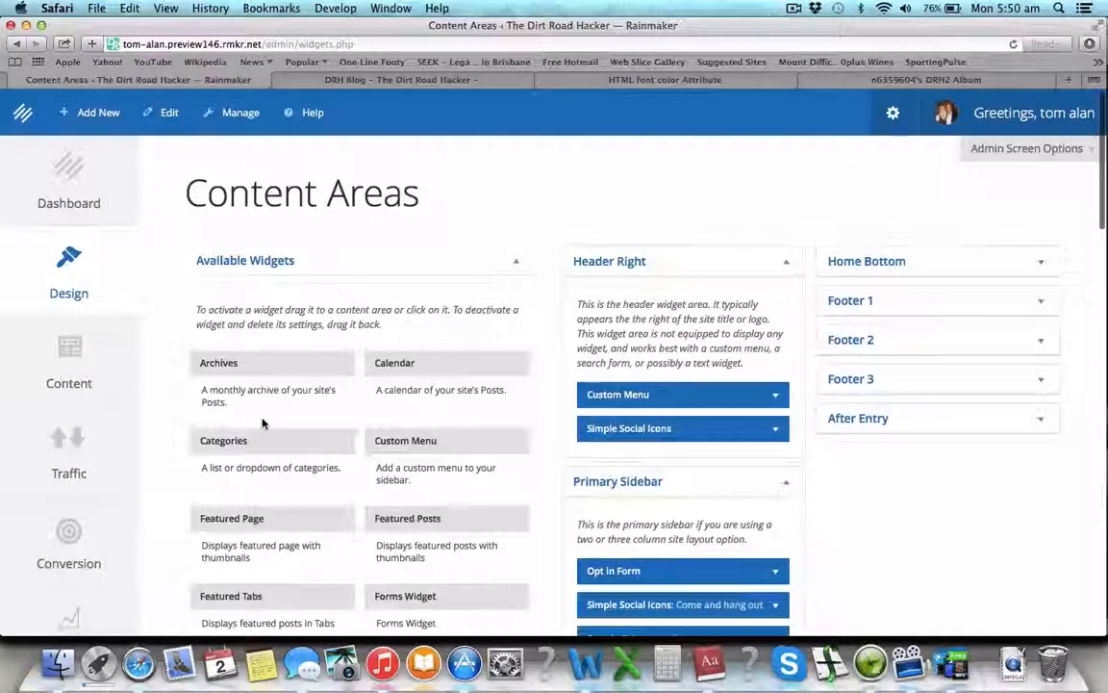
{"action": "scroll", "coordinate": [278, 328], "scroll_direction": "down", "scroll_amount": 3}
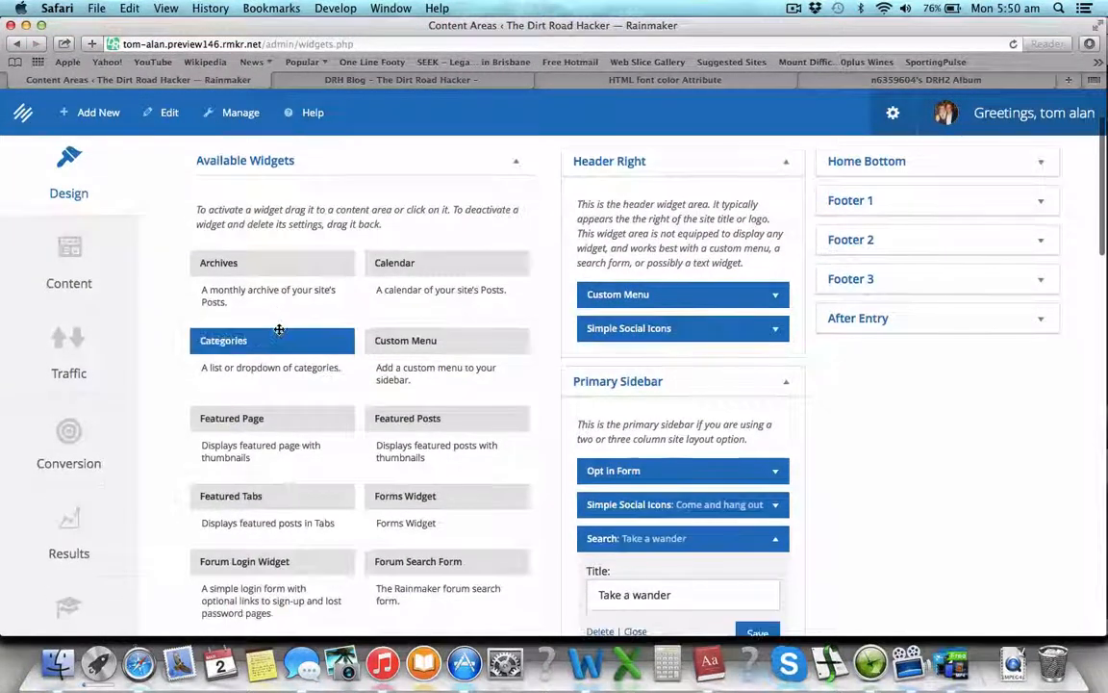
{"action": "scroll", "coordinate": [278, 328], "scroll_direction": "down", "scroll_amount": 2}
{"action": "scroll", "coordinate": [279, 333], "scroll_direction": "down", "scroll_amount": 2}
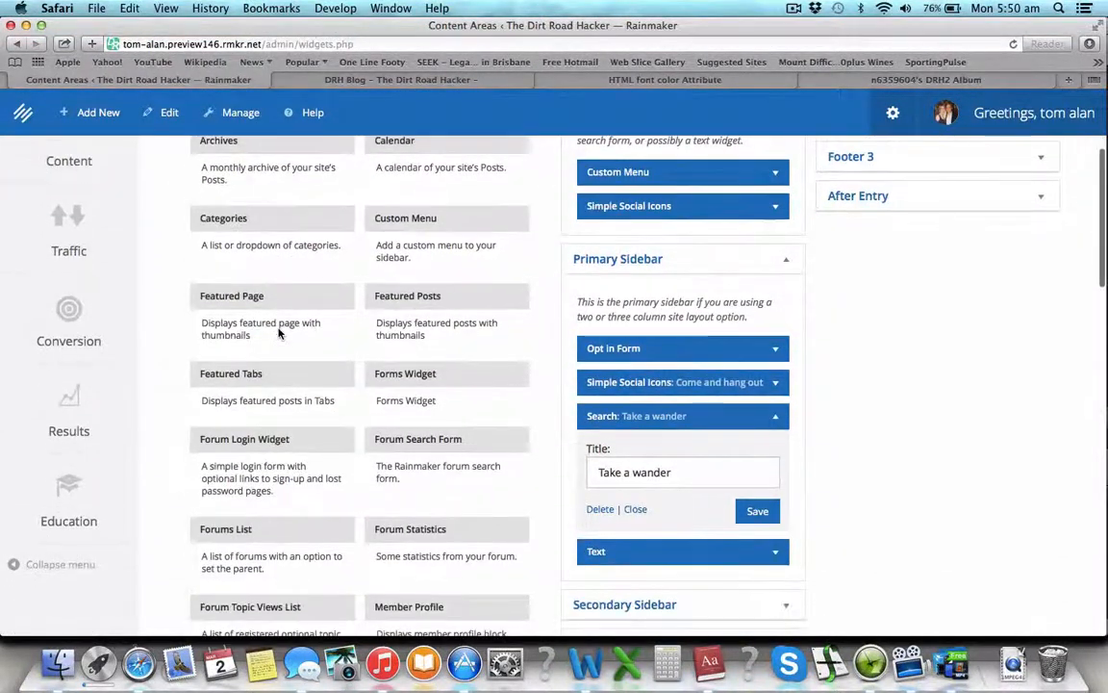
{"action": "scroll", "coordinate": [402, 316], "scroll_direction": "down", "scroll_amount": 2}
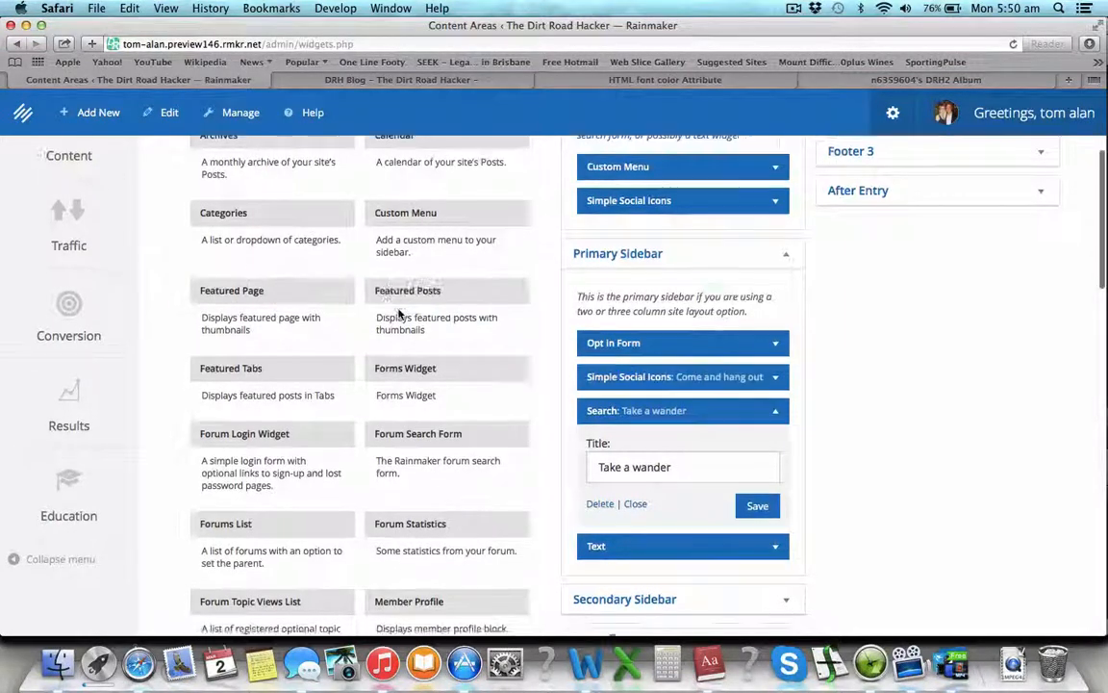
{"action": "scroll", "coordinate": [400, 309], "scroll_direction": "down", "scroll_amount": 10}
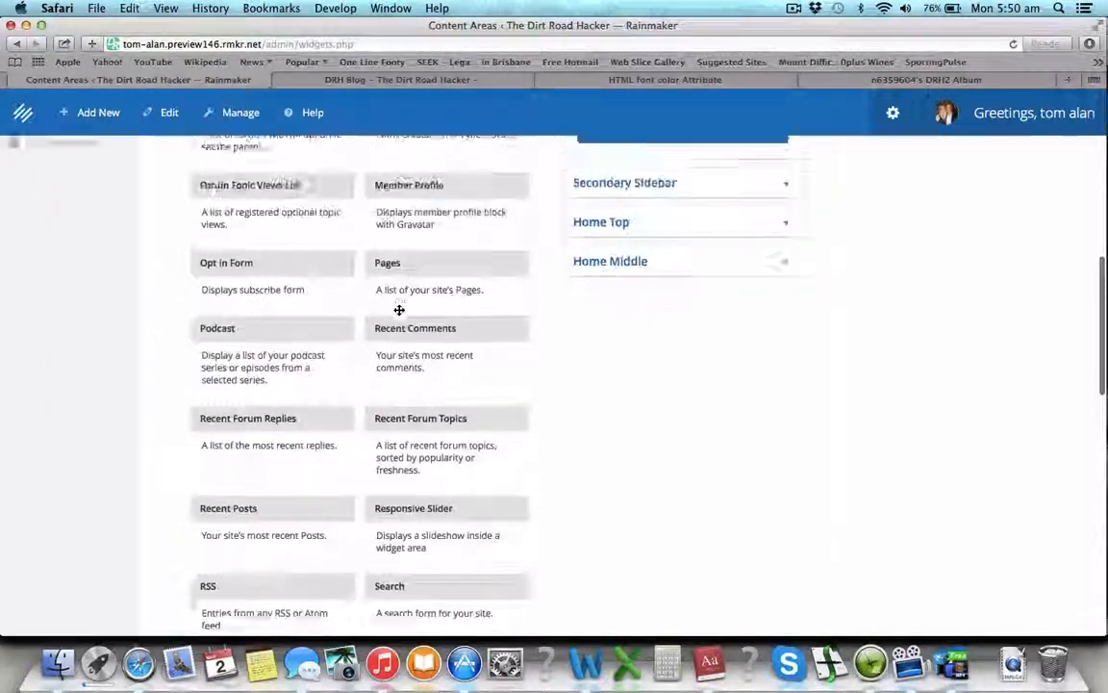
{"action": "scroll", "coordinate": [437, 370], "scroll_direction": "up", "scroll_amount": 6}
{"action": "scroll", "coordinate": [440, 375], "scroll_direction": "up", "scroll_amount": 3}
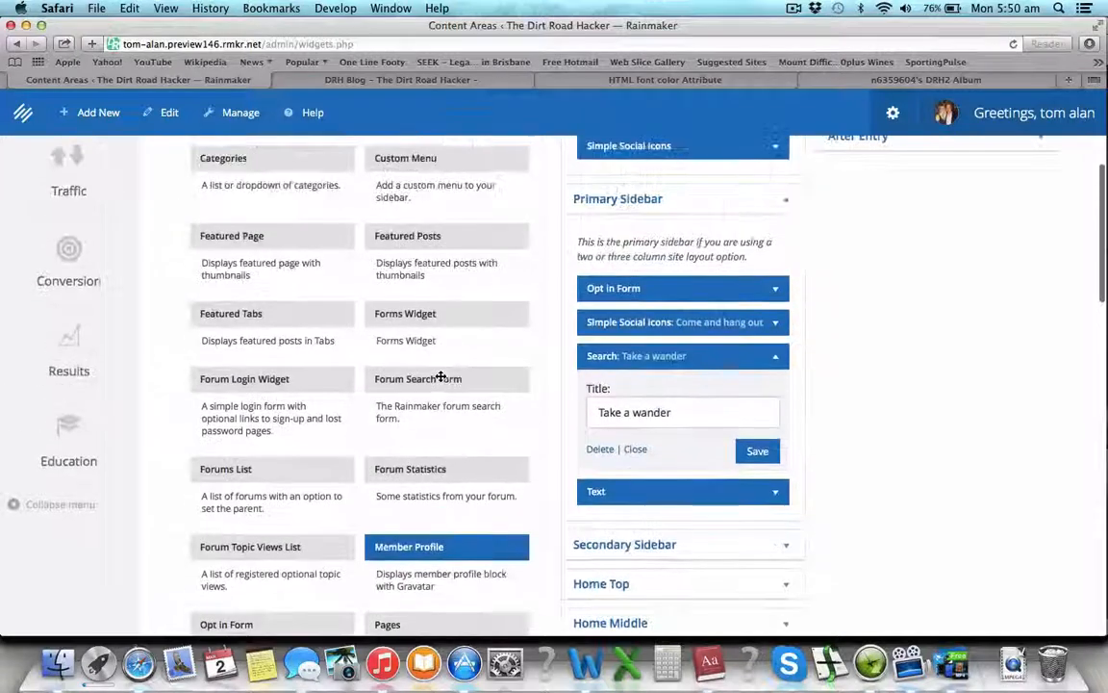
Step: Close the Primary Sidebar area and expand the empty Secondary Sidebar area
{"action": "left_click", "coordinate": [783, 203]}
{"action": "left_click", "coordinate": [783, 205]}
{"action": "left_click", "coordinate": [783, 205]}
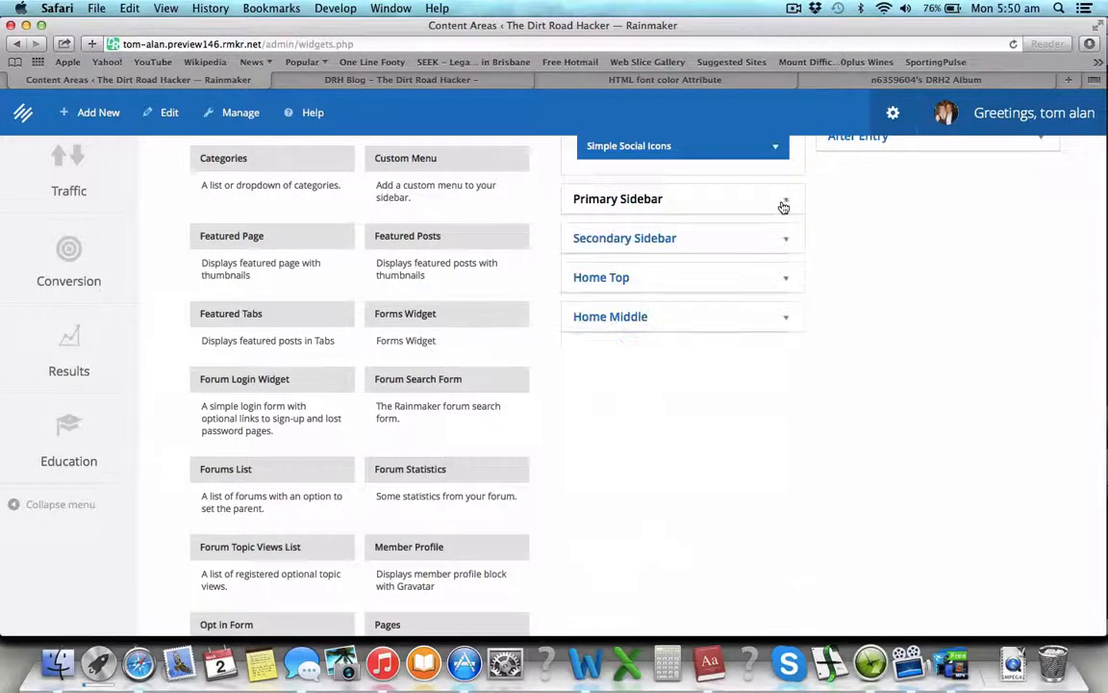
{"action": "left_click", "coordinate": [791, 237]}
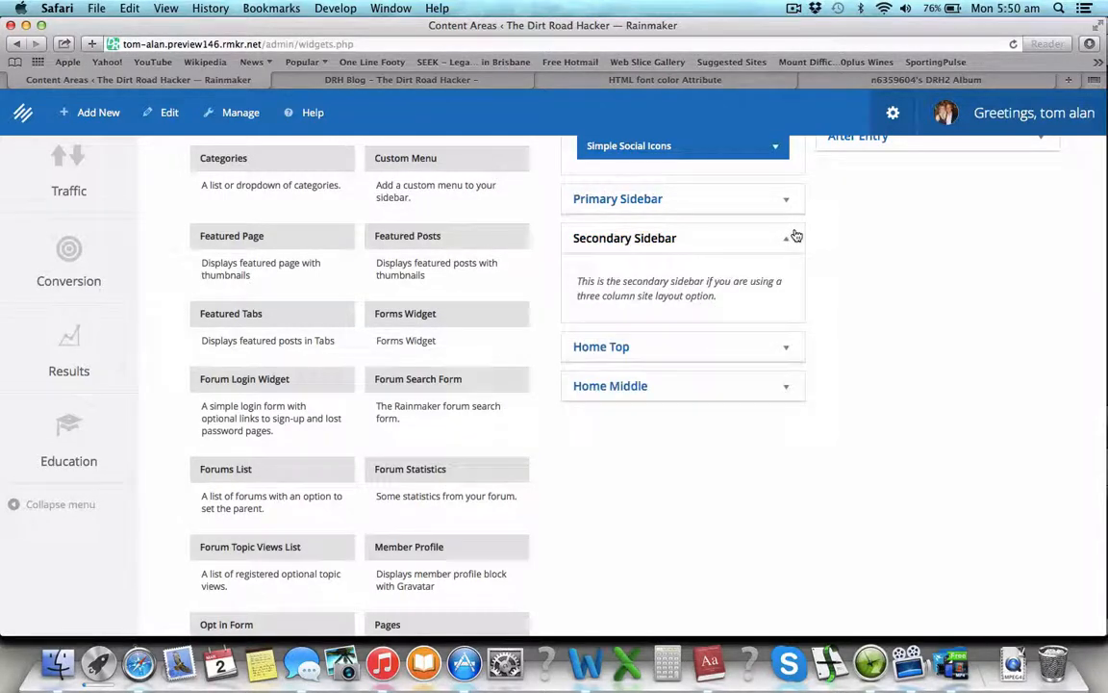